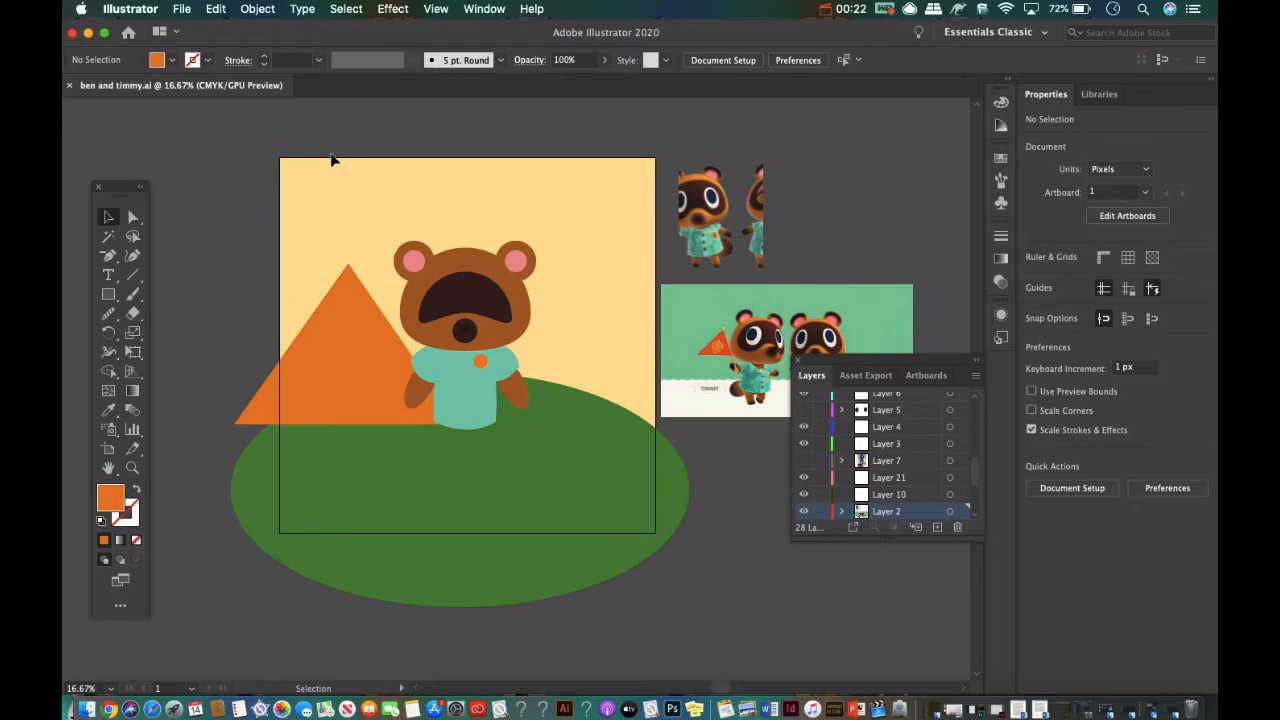
Create a new document in pixels, 1600 px wide and 1600 px high, with two artboards.
click(185, 9)
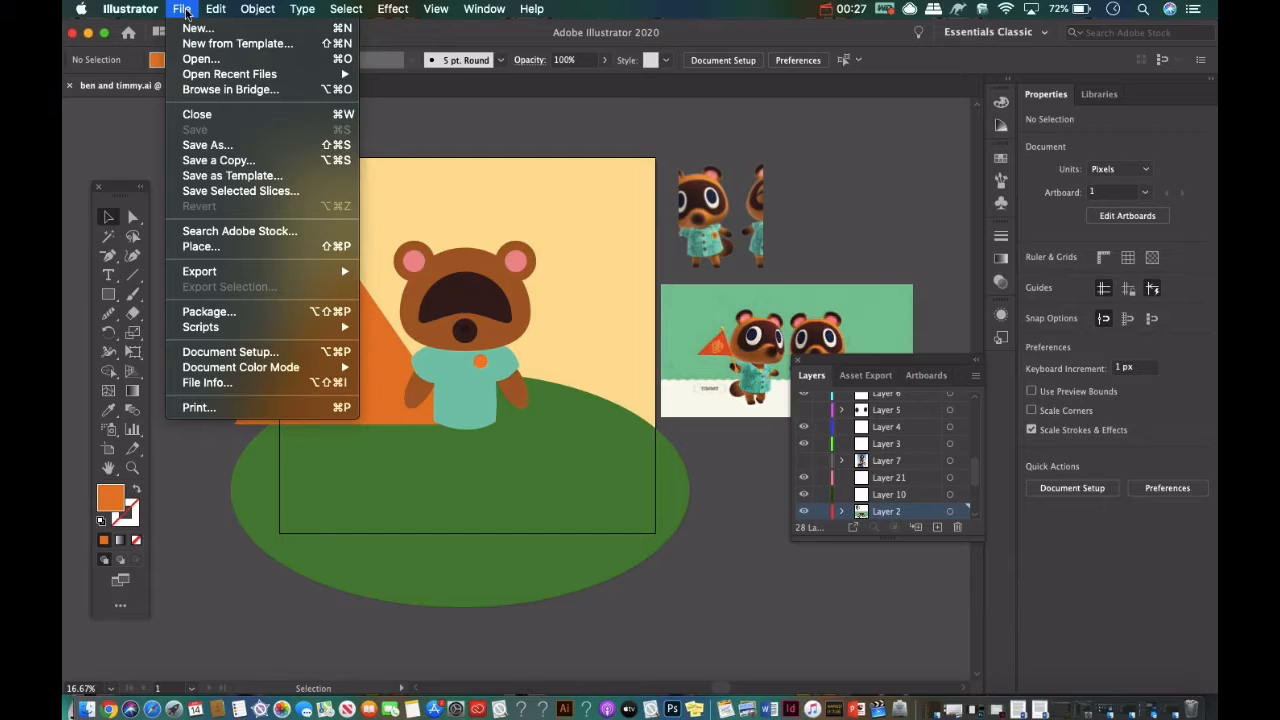
click(201, 29)
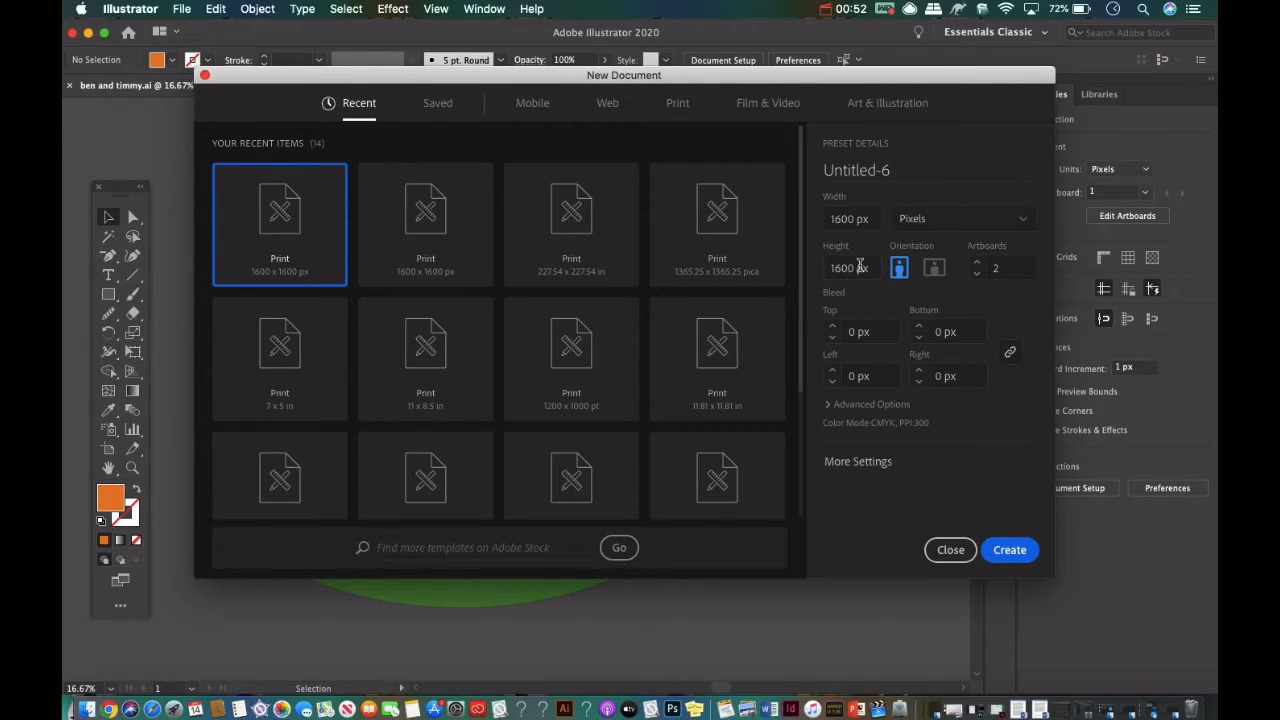
click(1020, 550)
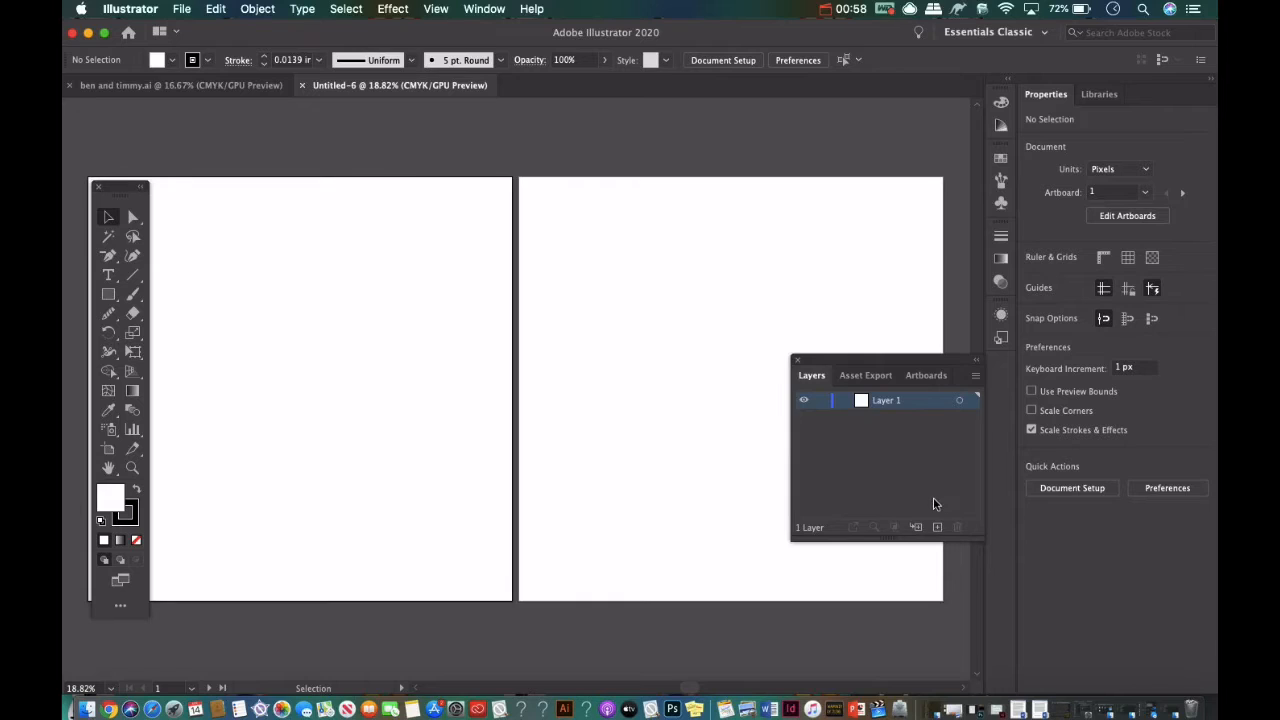
Delete the first of the two artboards and return to the Selection tool.
key(space)
drag(443, 394, 543, 380)
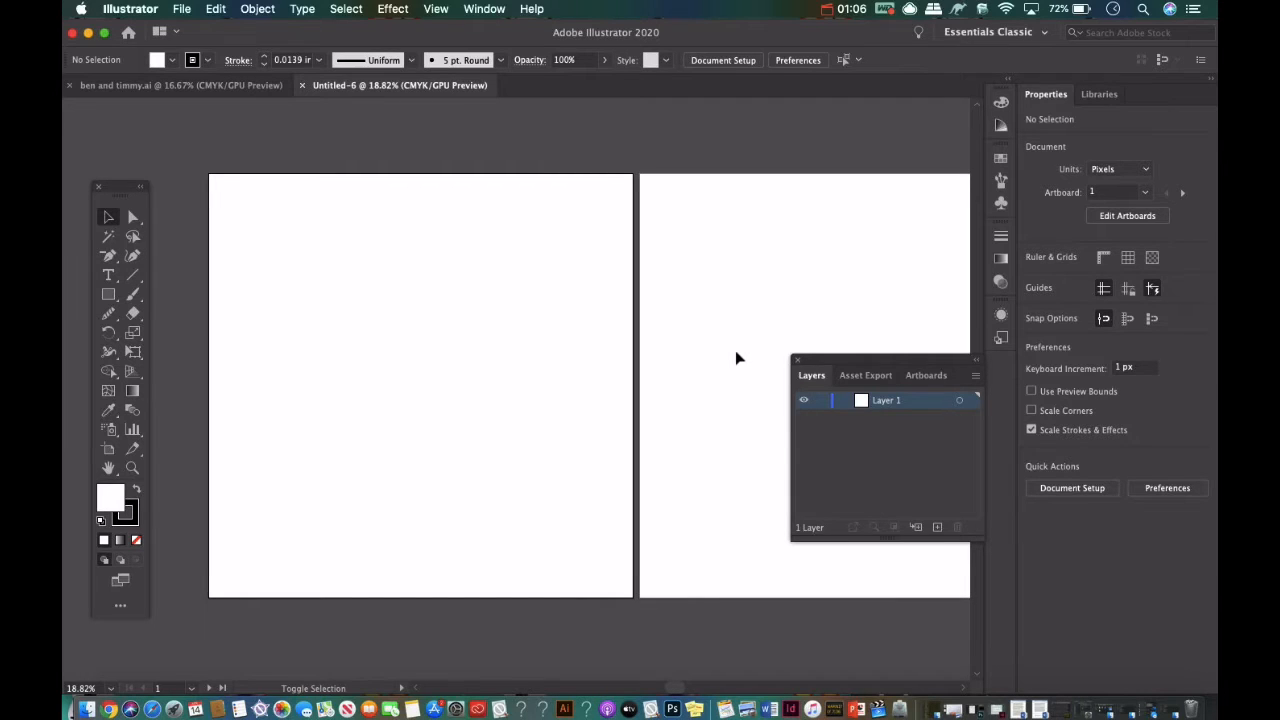
key(shift+o)
key(Delete)
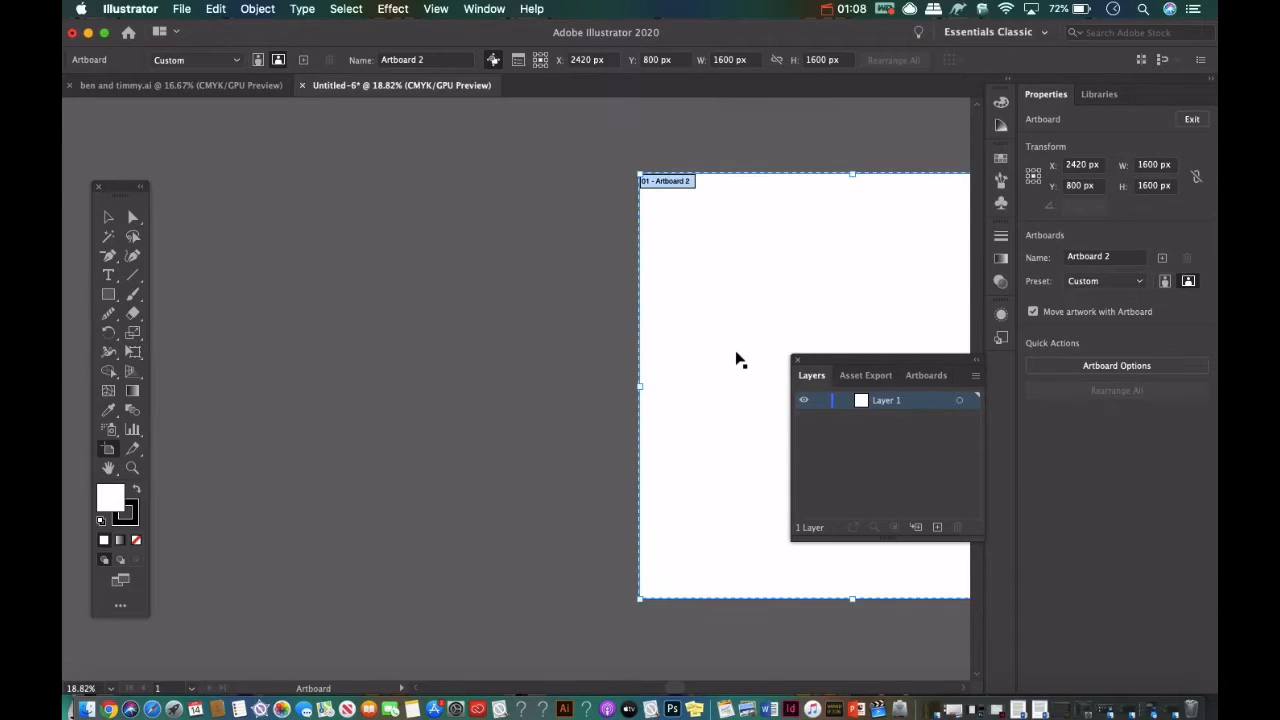
drag(514, 434, 118, 430)
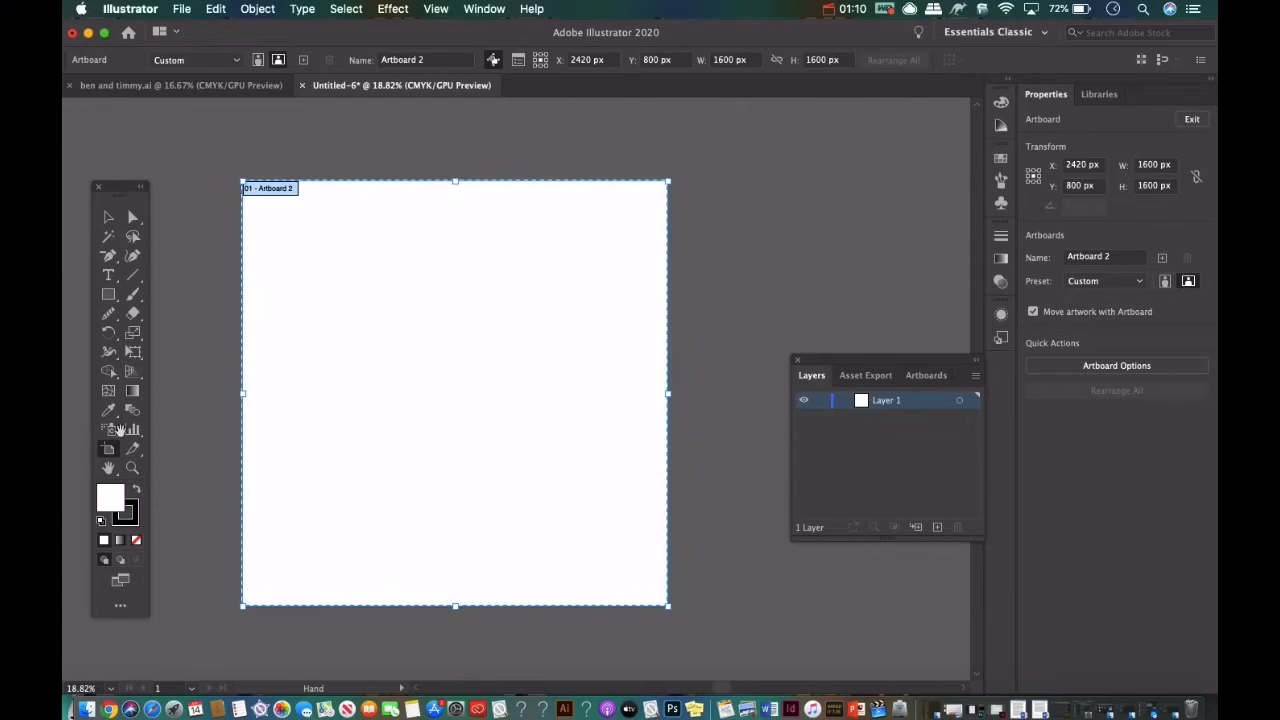
click(108, 217)
drag(203, 251, 292, 261)
scroll(296, 261, down, 2)
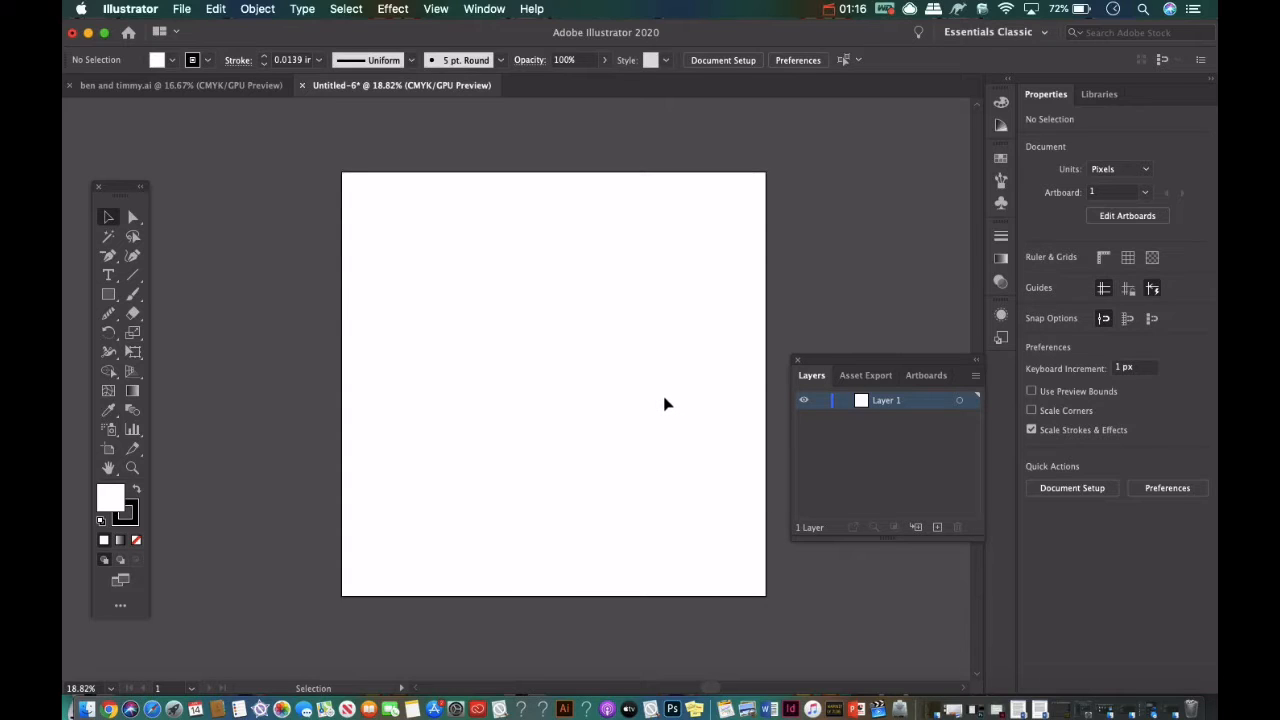
Lock Layer 1 and add a new layer above it.
click(822, 401)
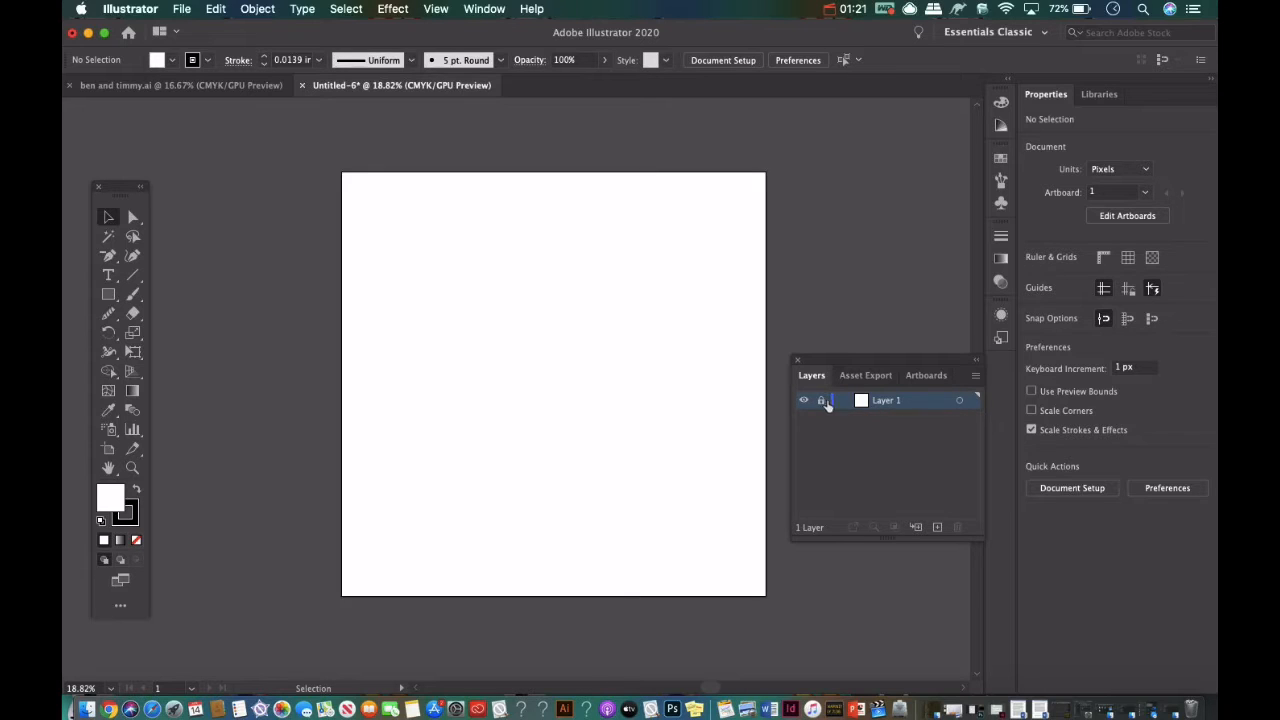
click(937, 528)
Save the document as landscape in the Downloads folder in Adobe Illustrator (ai) format, keeping the Illustrator 2020 options.
click(182, 9)
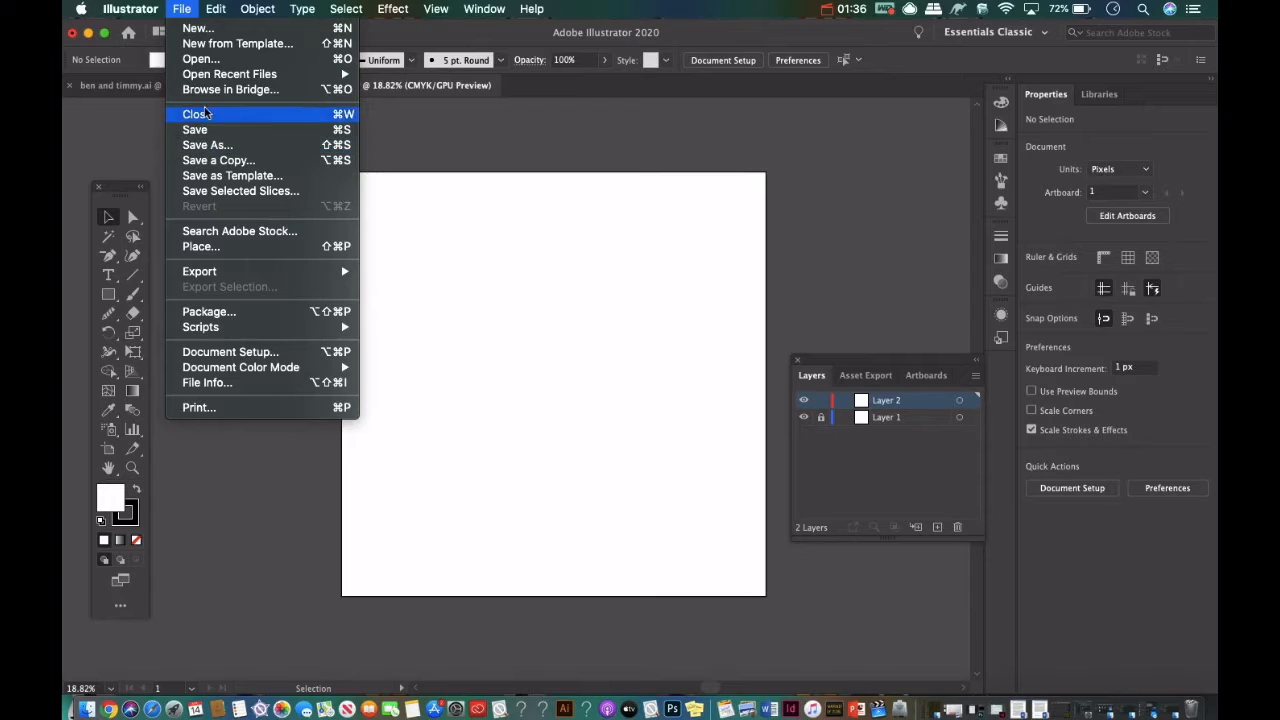
click(201, 146)
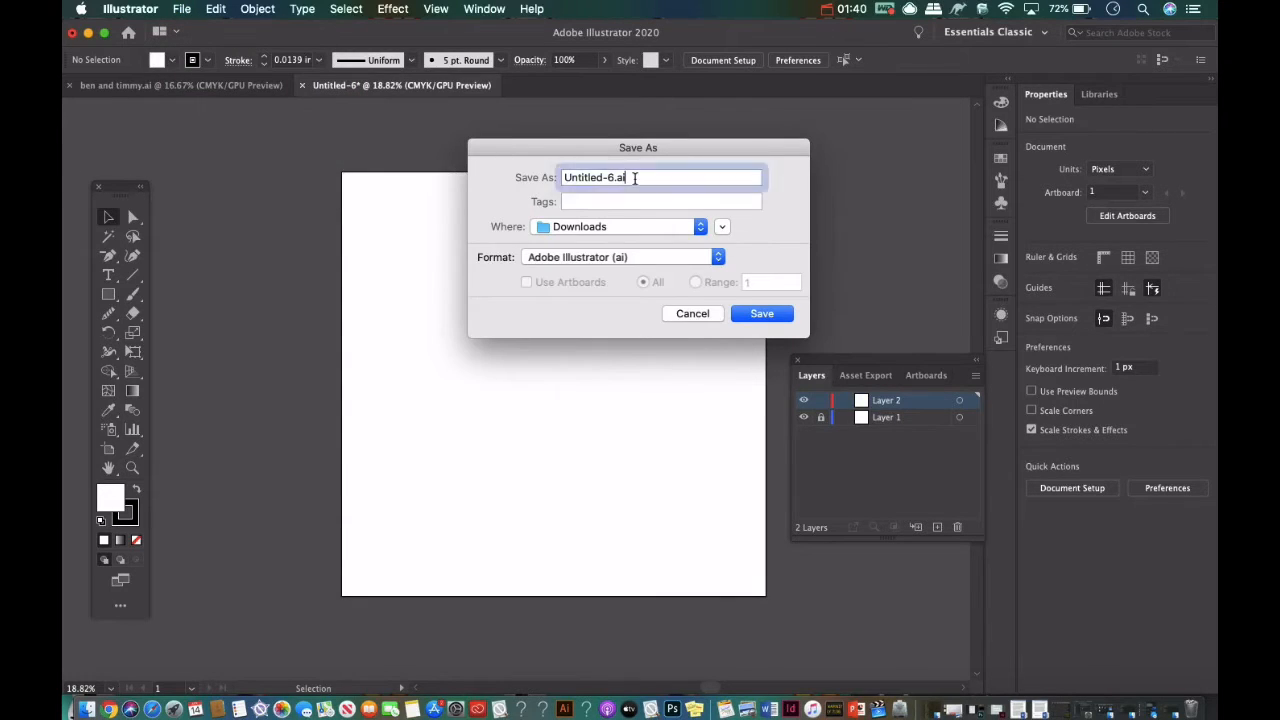
drag(646, 175, 530, 177)
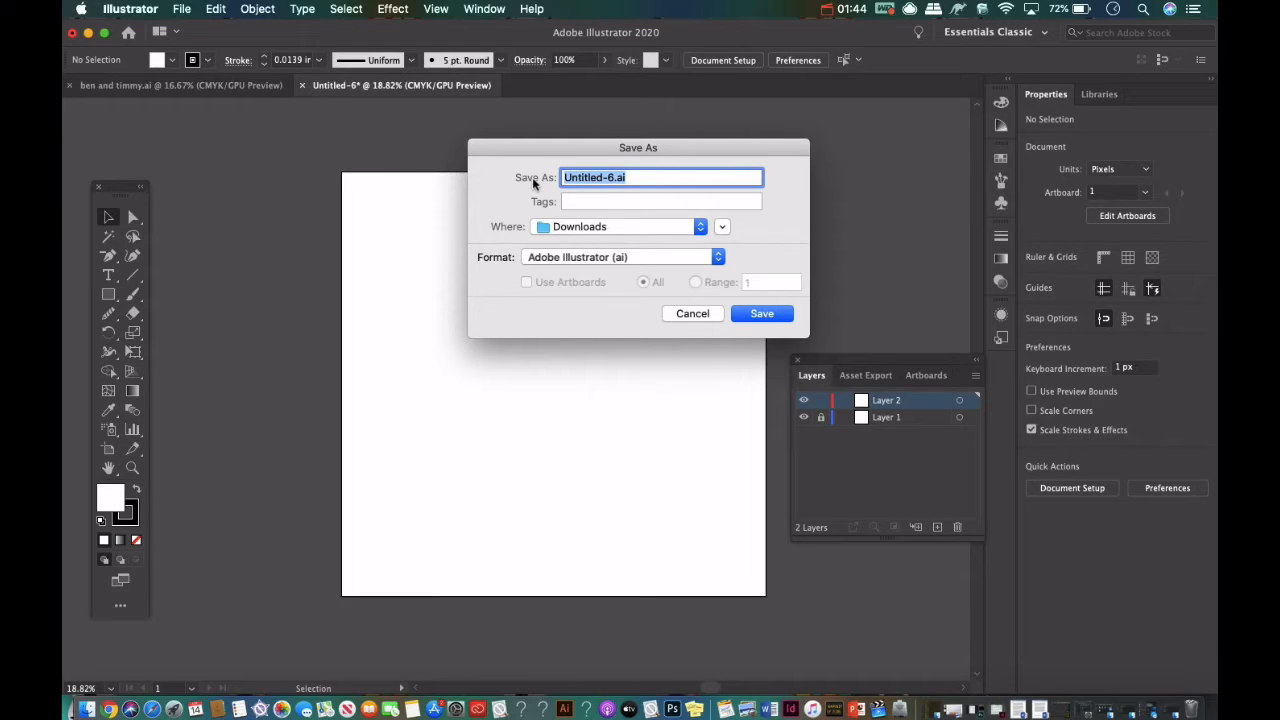
text(landscape)
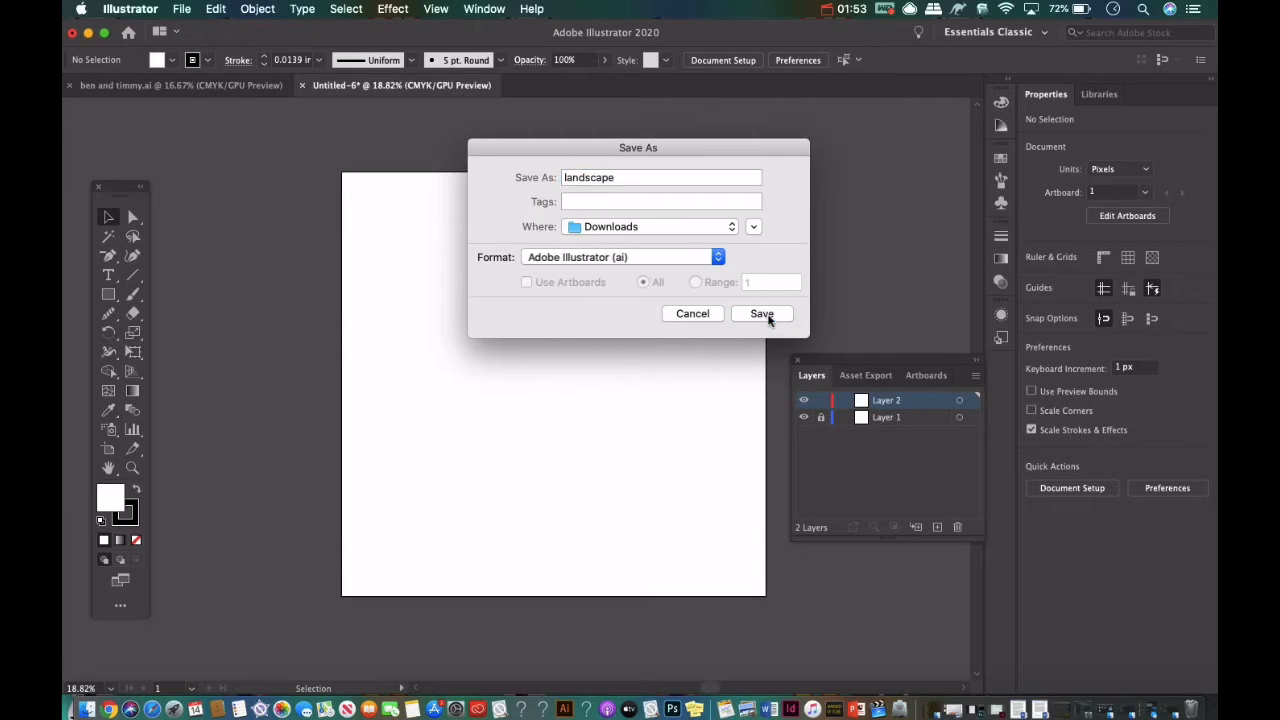
click(762, 314)
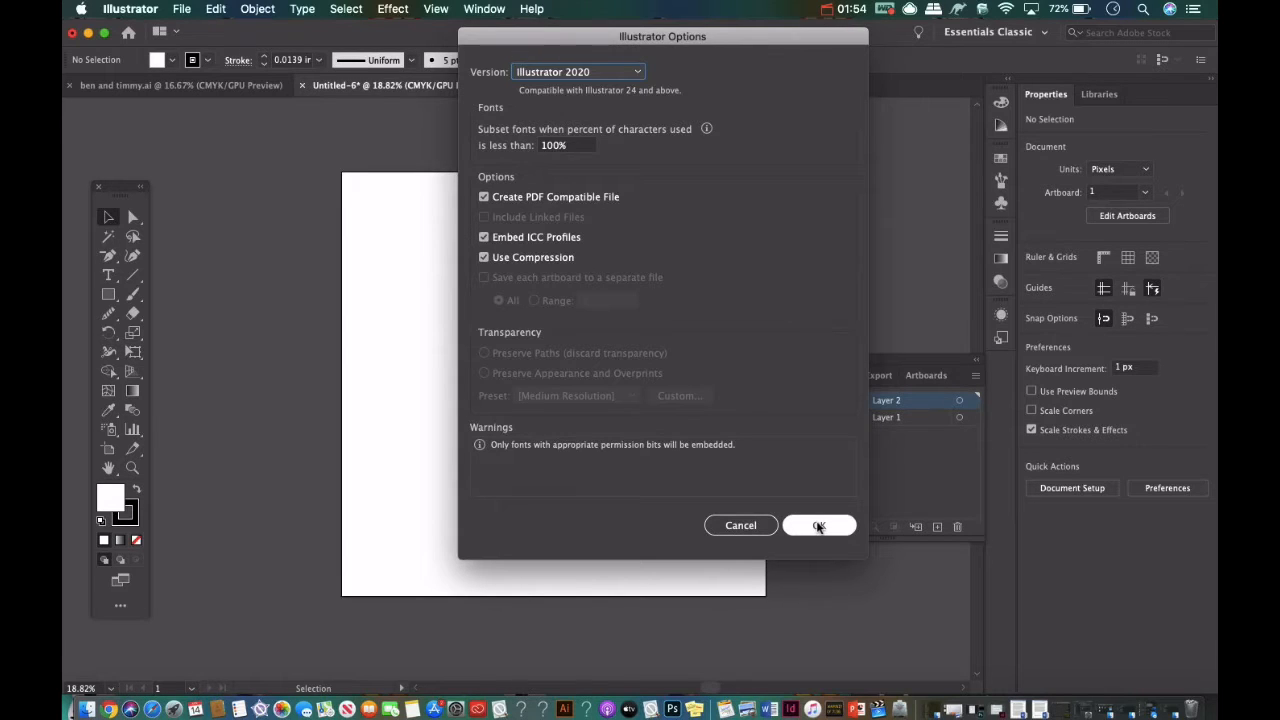
click(819, 526)
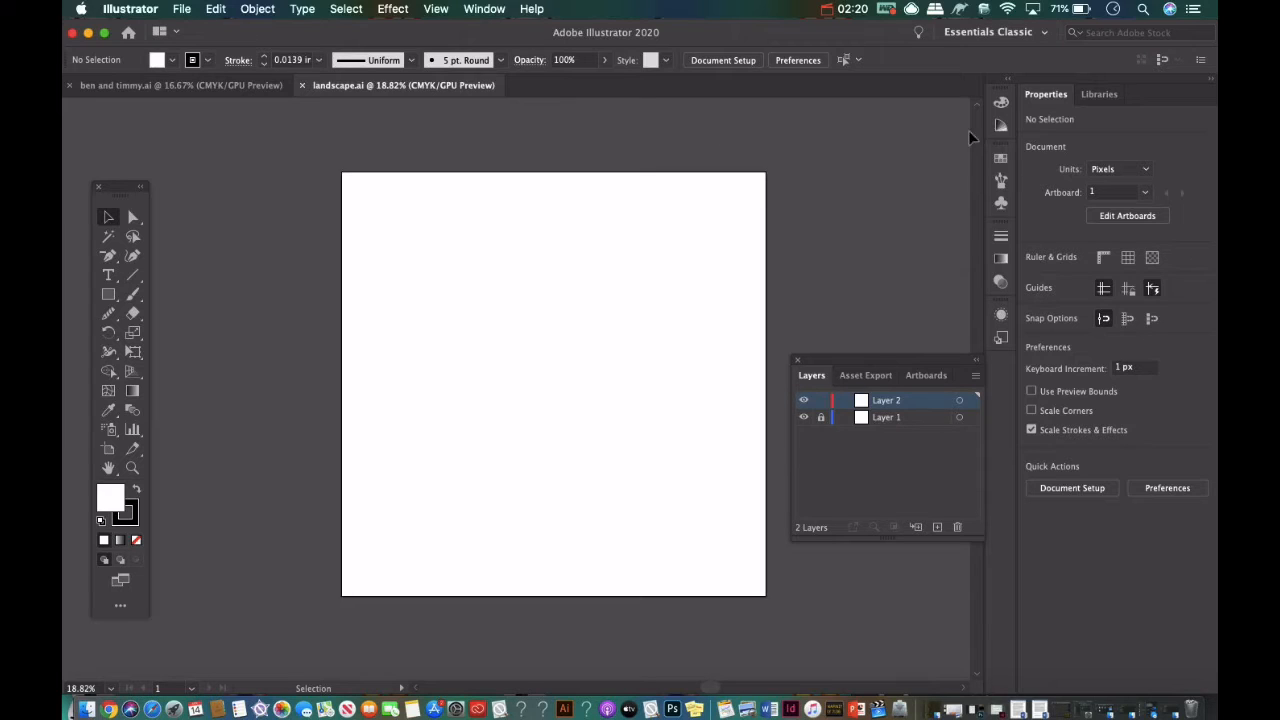
Try the Essentials workspace and return to Essentials Classic.
click(994, 33)
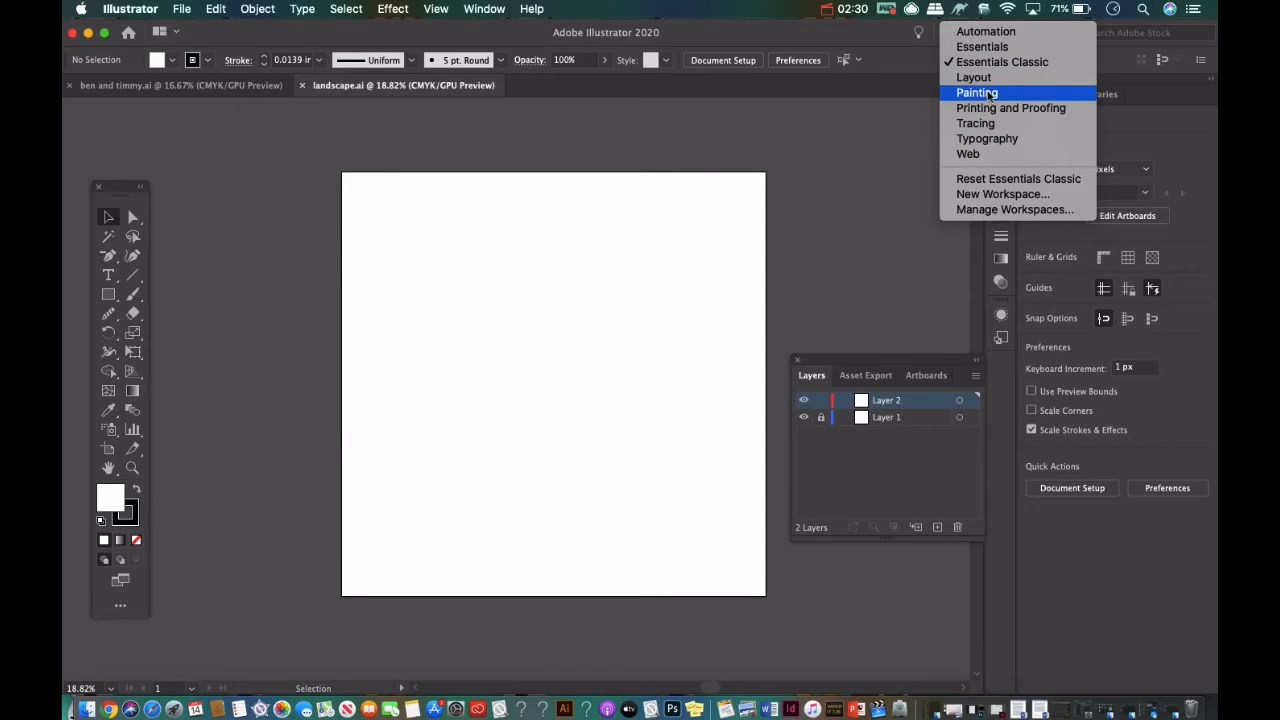
click(981, 47)
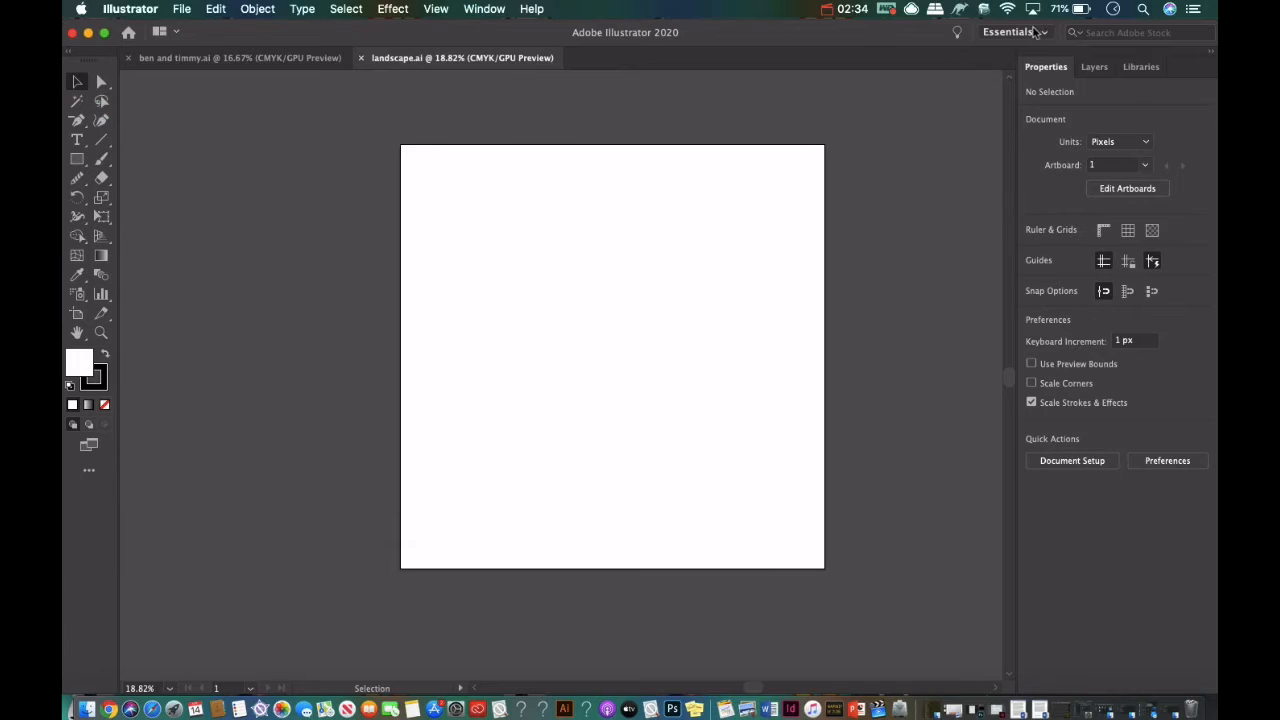
click(1030, 32)
click(1040, 62)
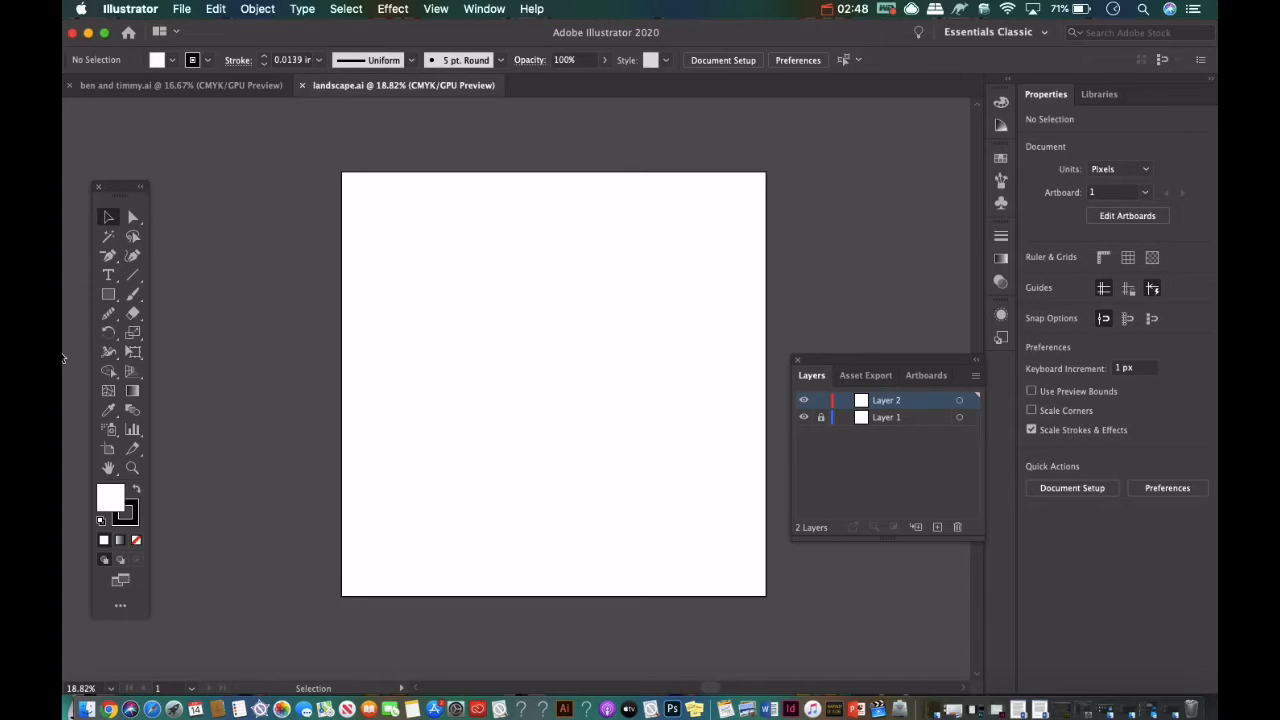
Draw a rectangle along the artboard's lower edge, spanning its full 1600 px width and about 352 px high.
click(107, 295)
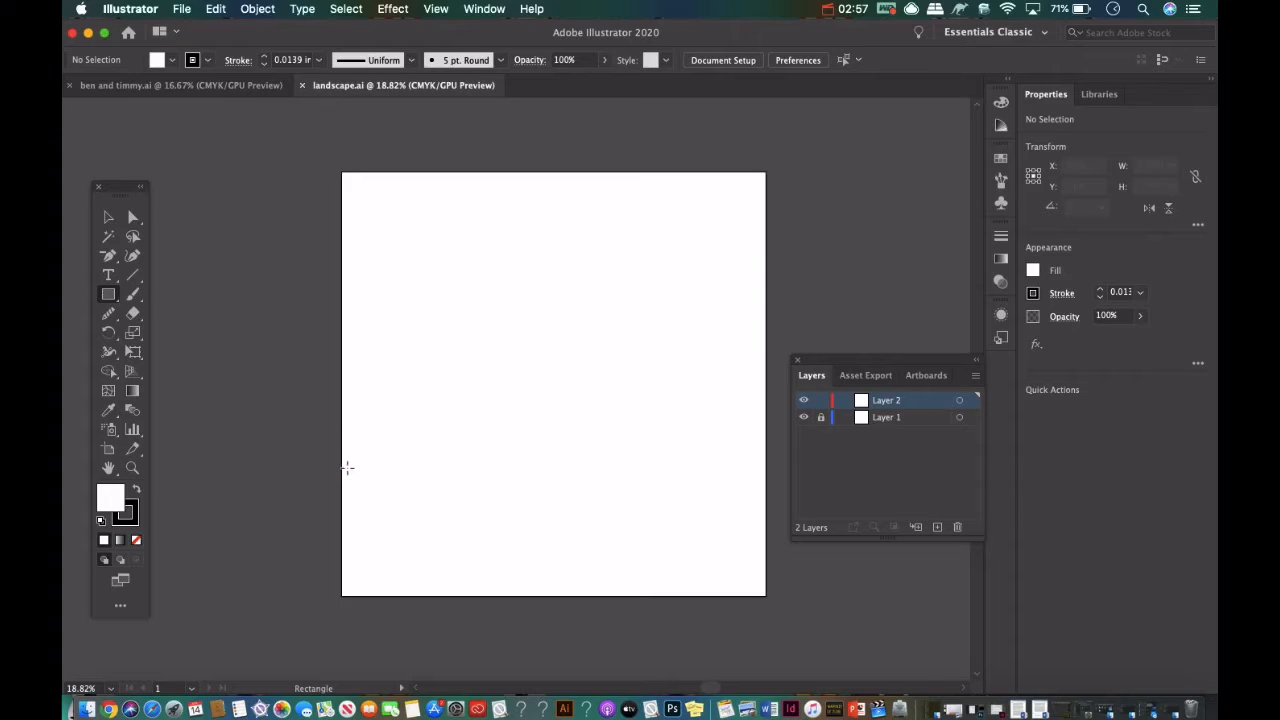
mouse_move(341, 502)
mouse_down()
mouse_move(543, 594)
mouse_move(734, 584)
mouse_move(766, 596)
mouse_up()
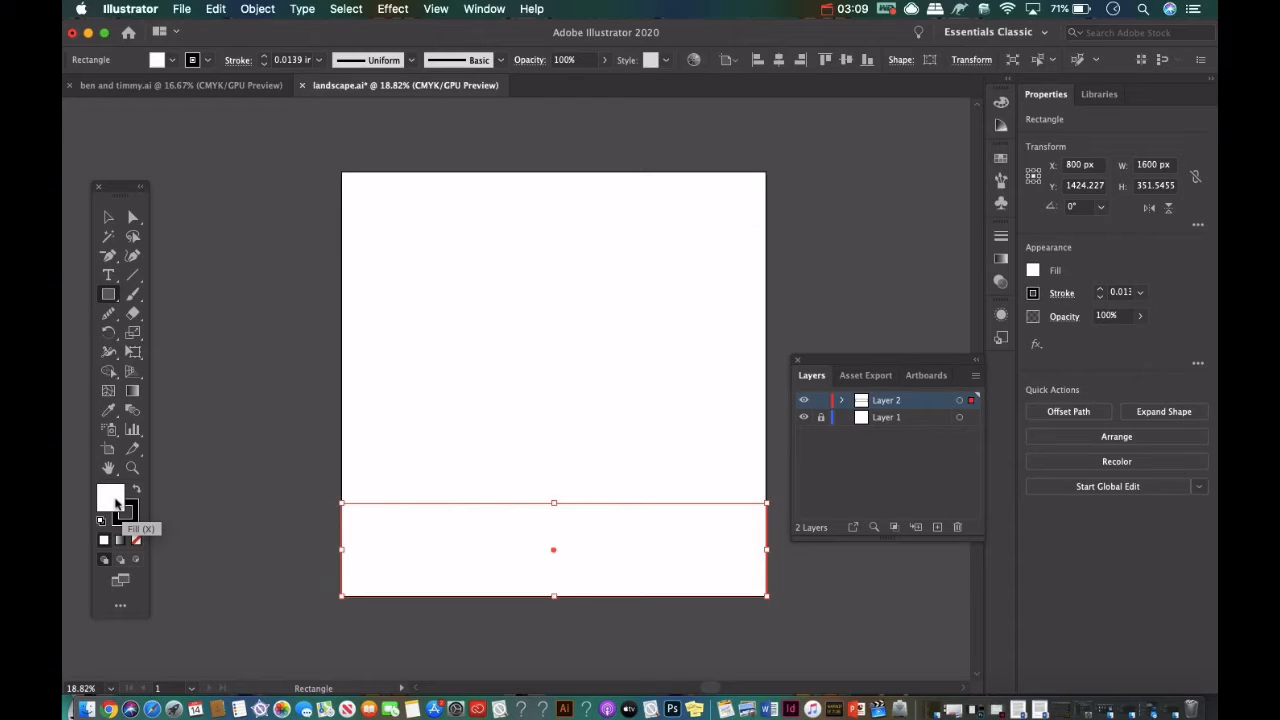
Fill the rectangle with bright green (1DFC6D) and set its stroke to None.
double_click(116, 505)
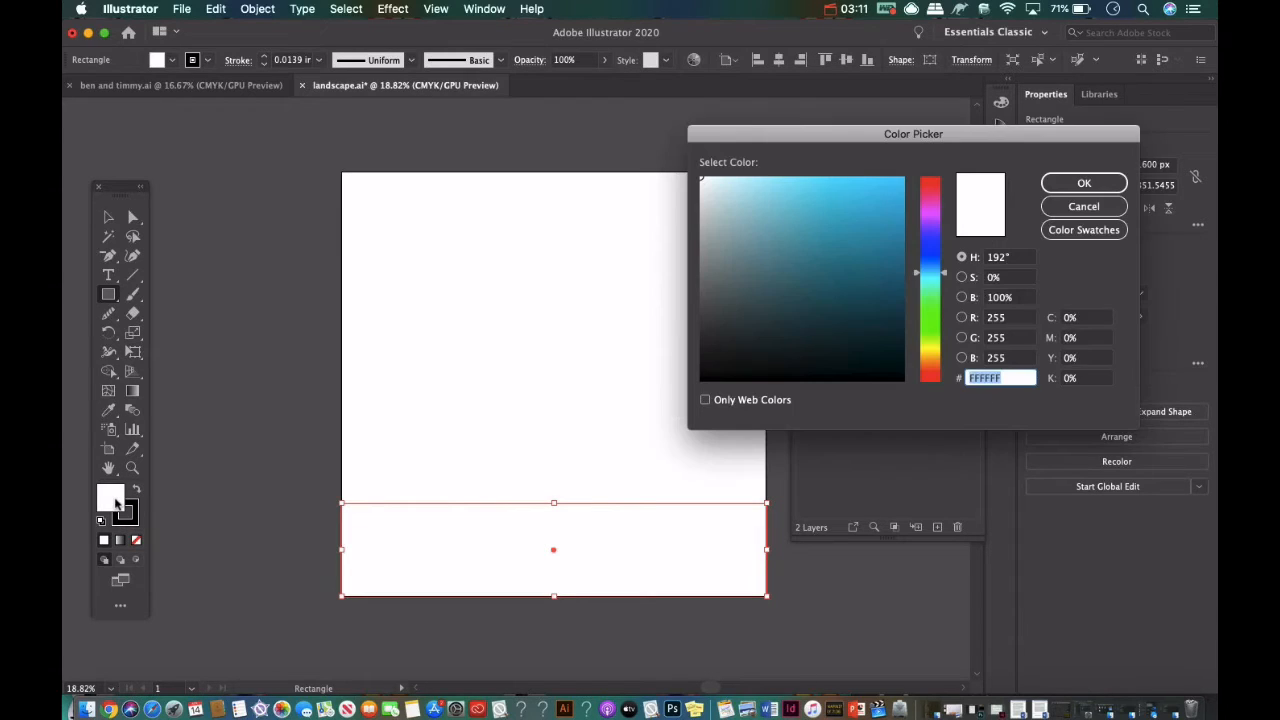
click(930, 300)
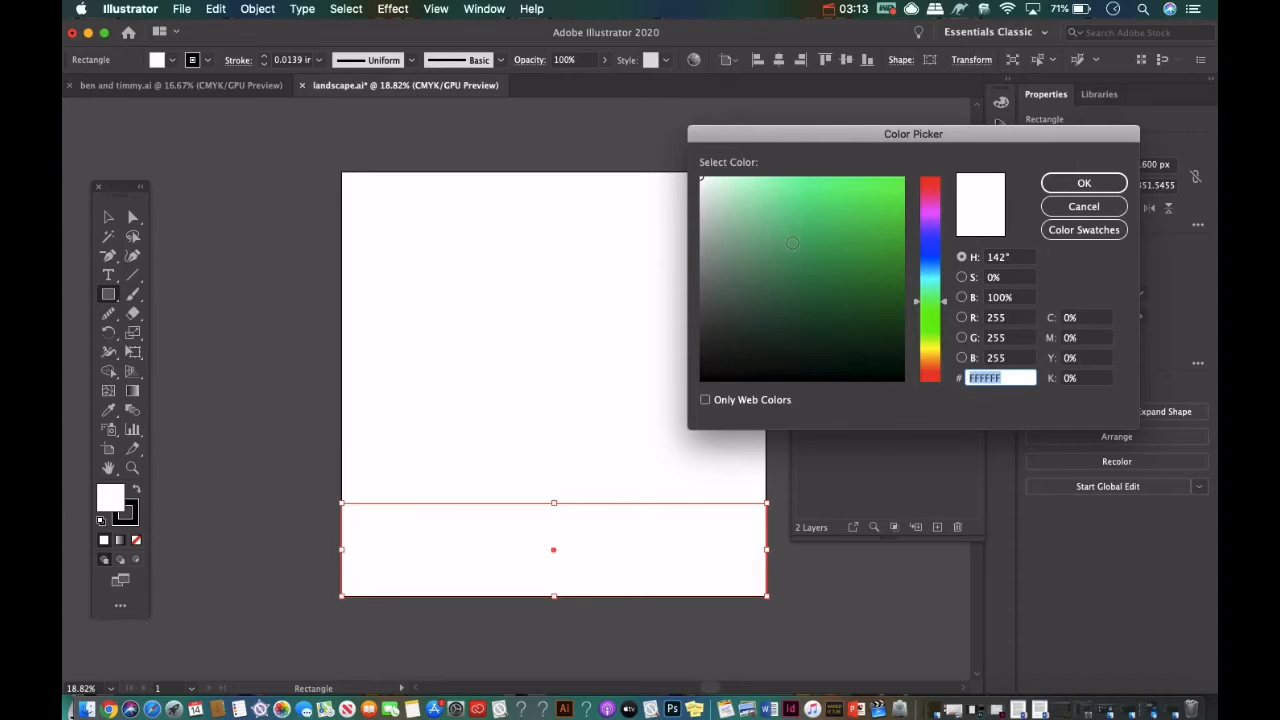
drag(850, 193, 881, 178)
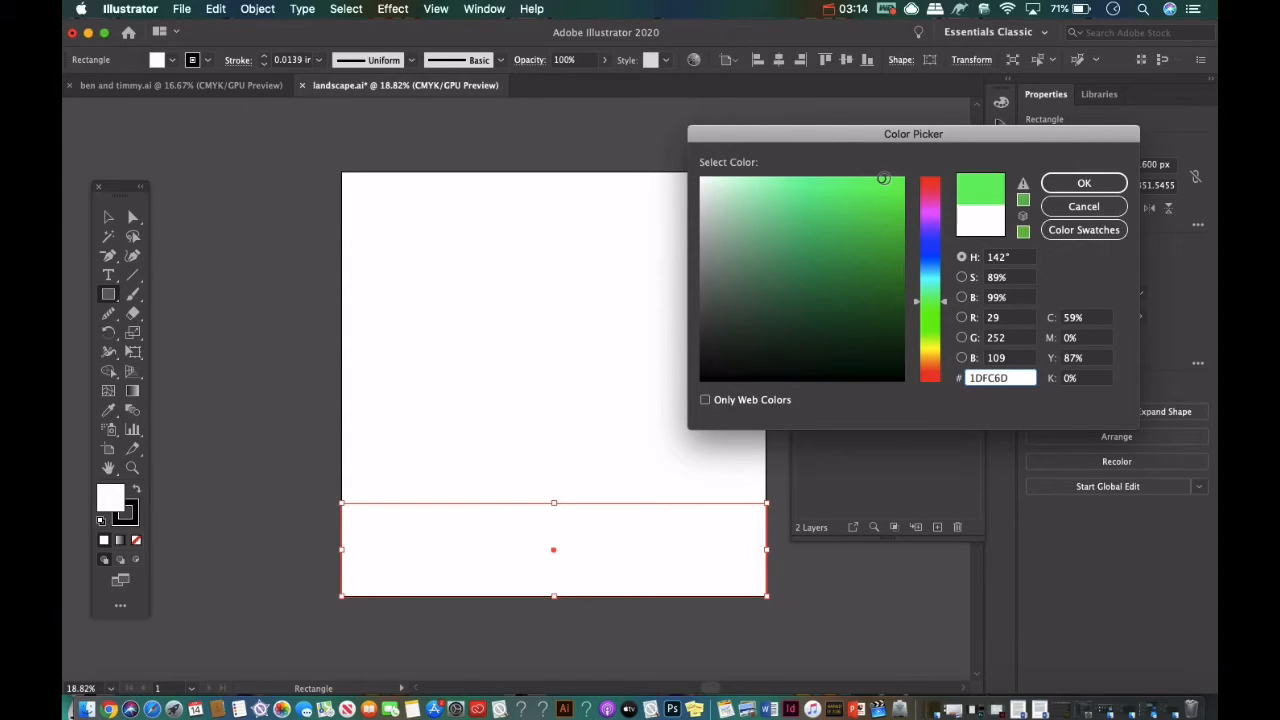
click(1067, 186)
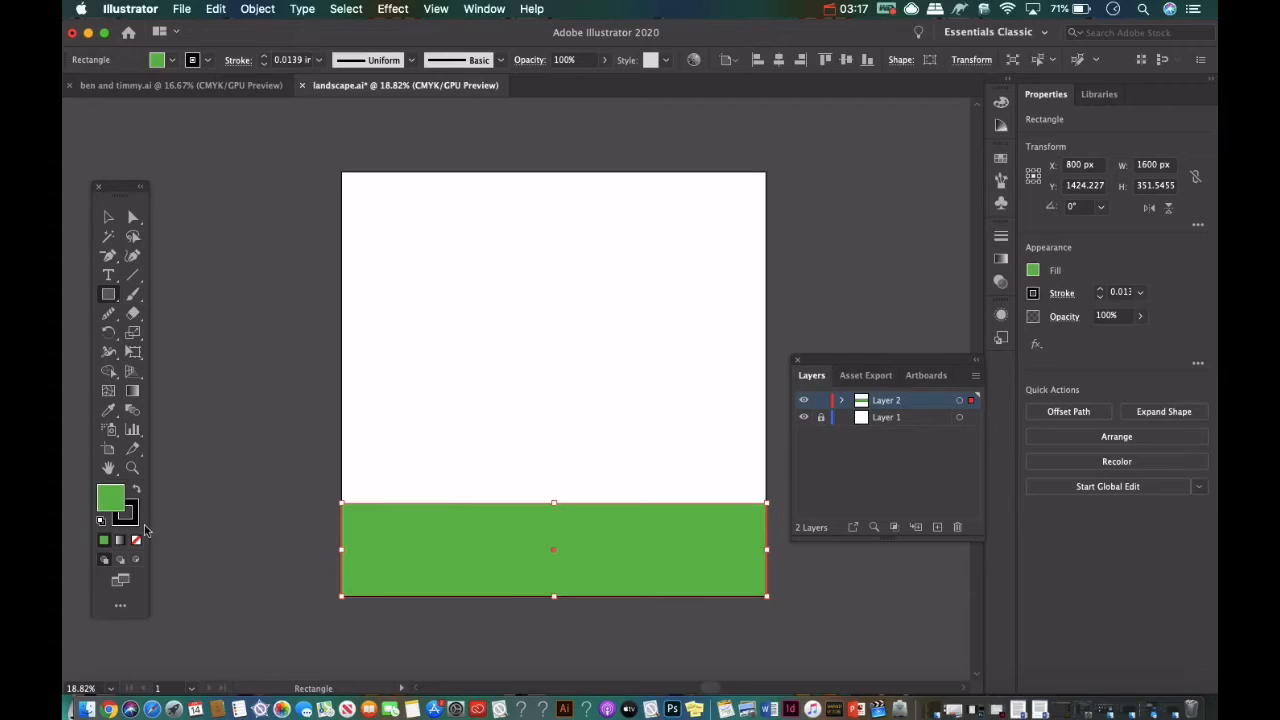
click(124, 514)
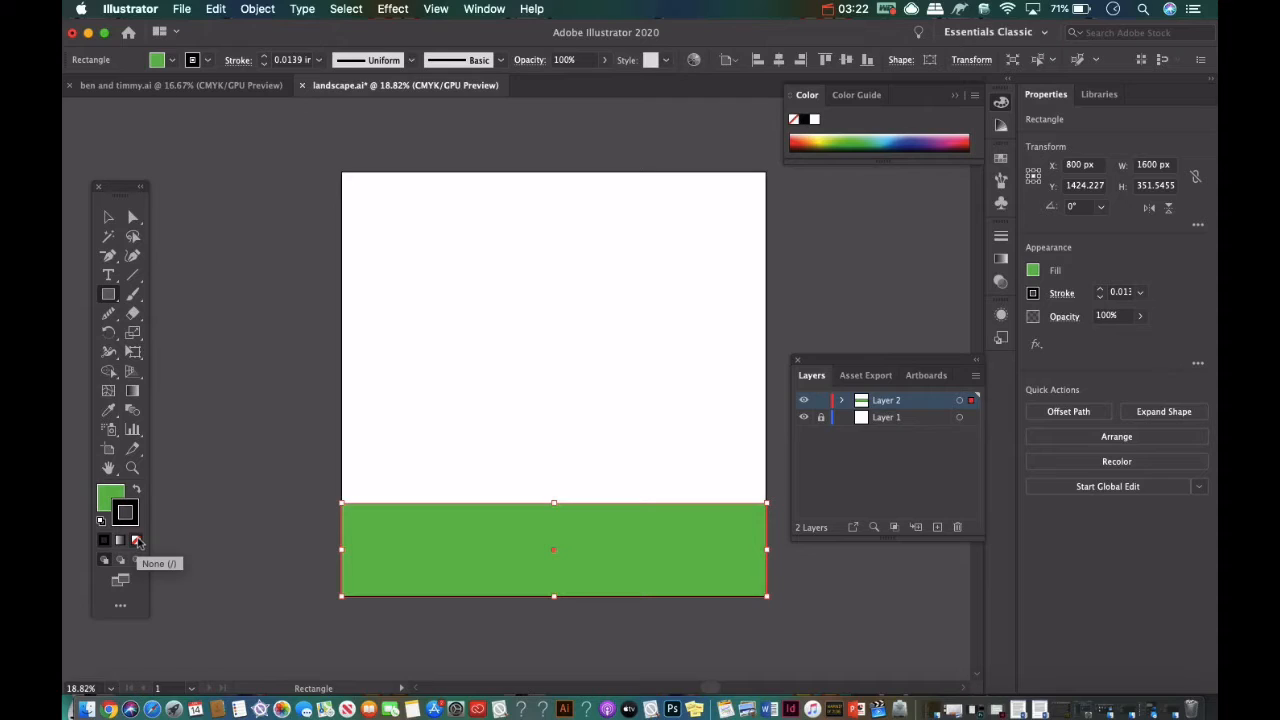
click(137, 540)
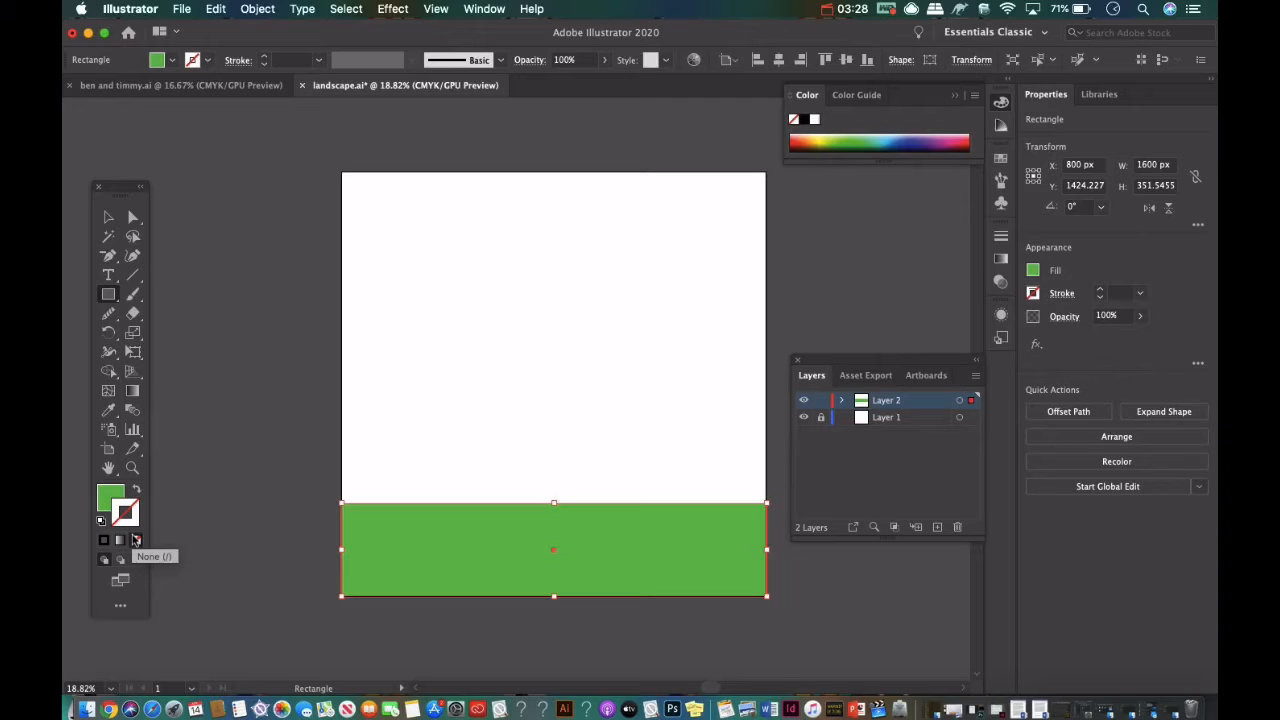
Raise the green rectangle's upper edge to make it about 438 px high.
click(110, 216)
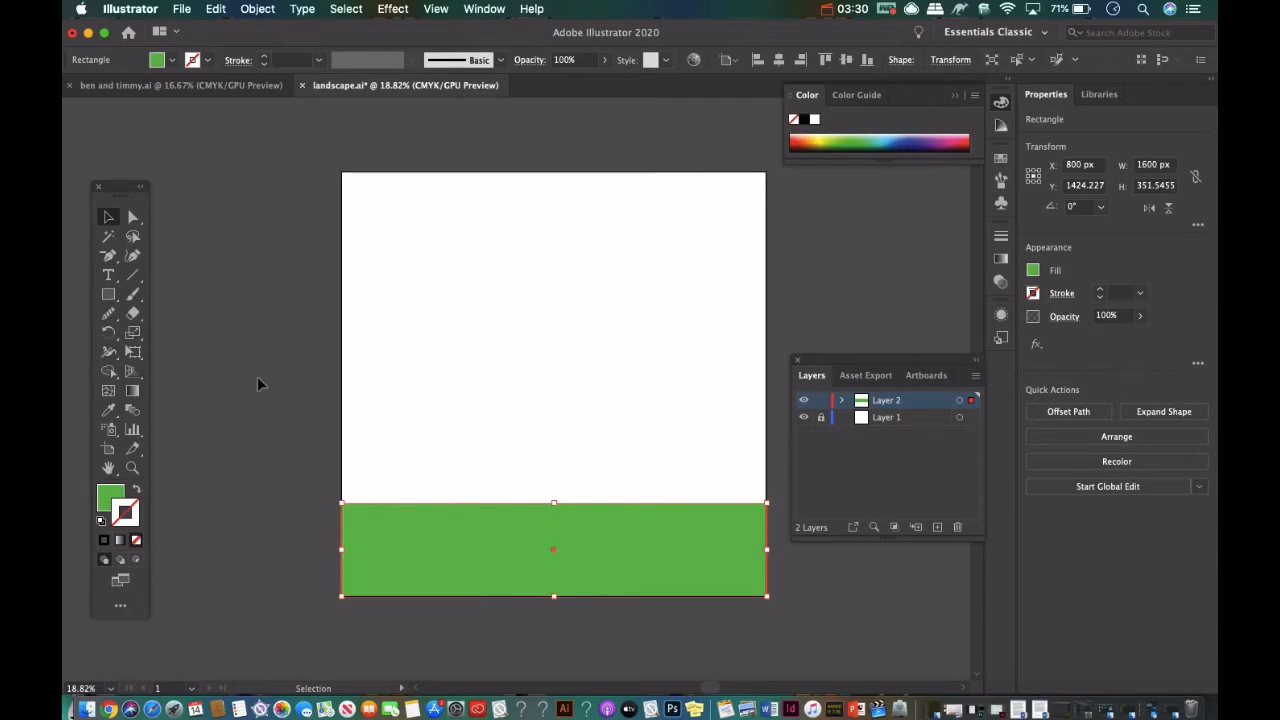
click(255, 382)
click(447, 516)
drag(556, 503, 542, 481)
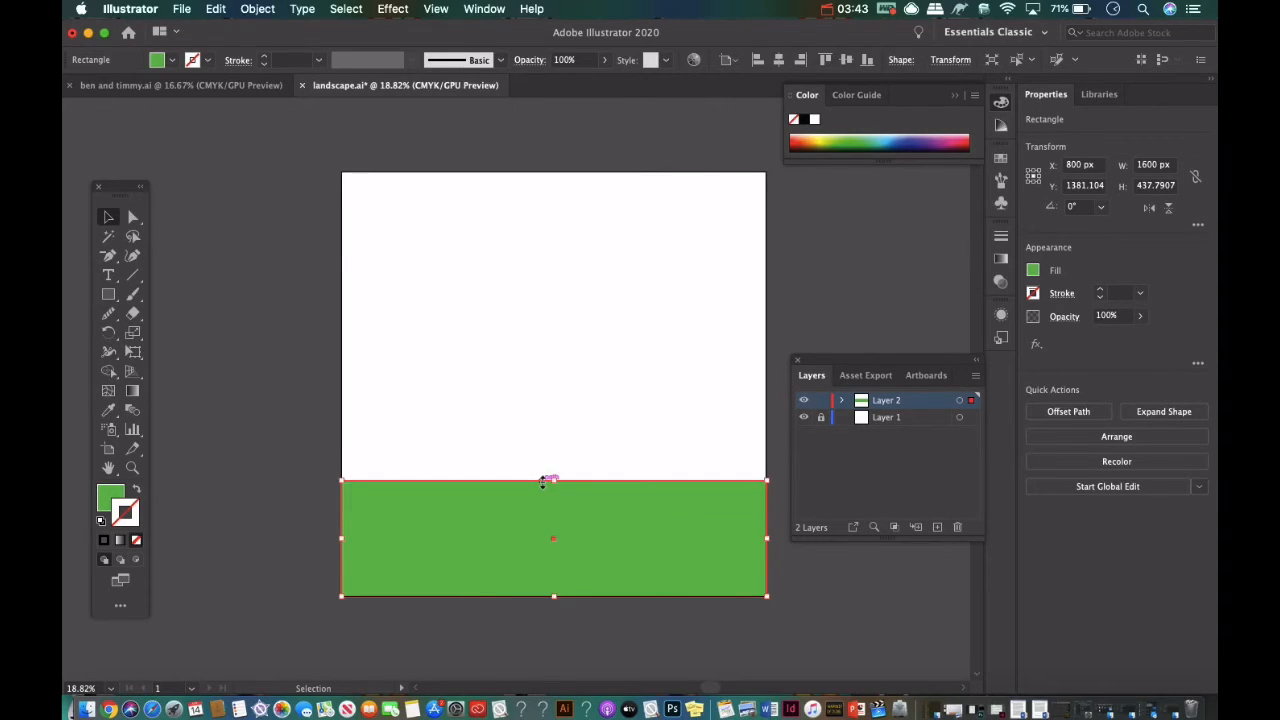
Lock Layer 2 and add a new layer, keeping it at the top of the layer stack.
click(829, 401)
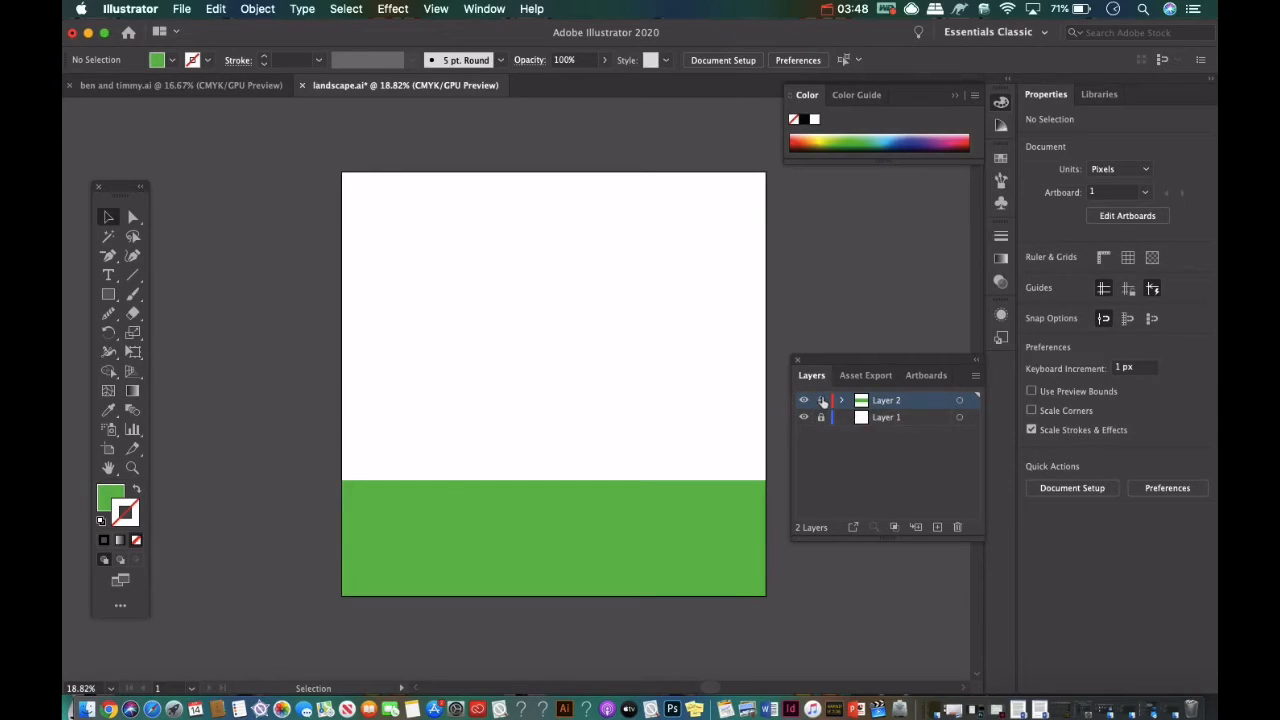
click(937, 527)
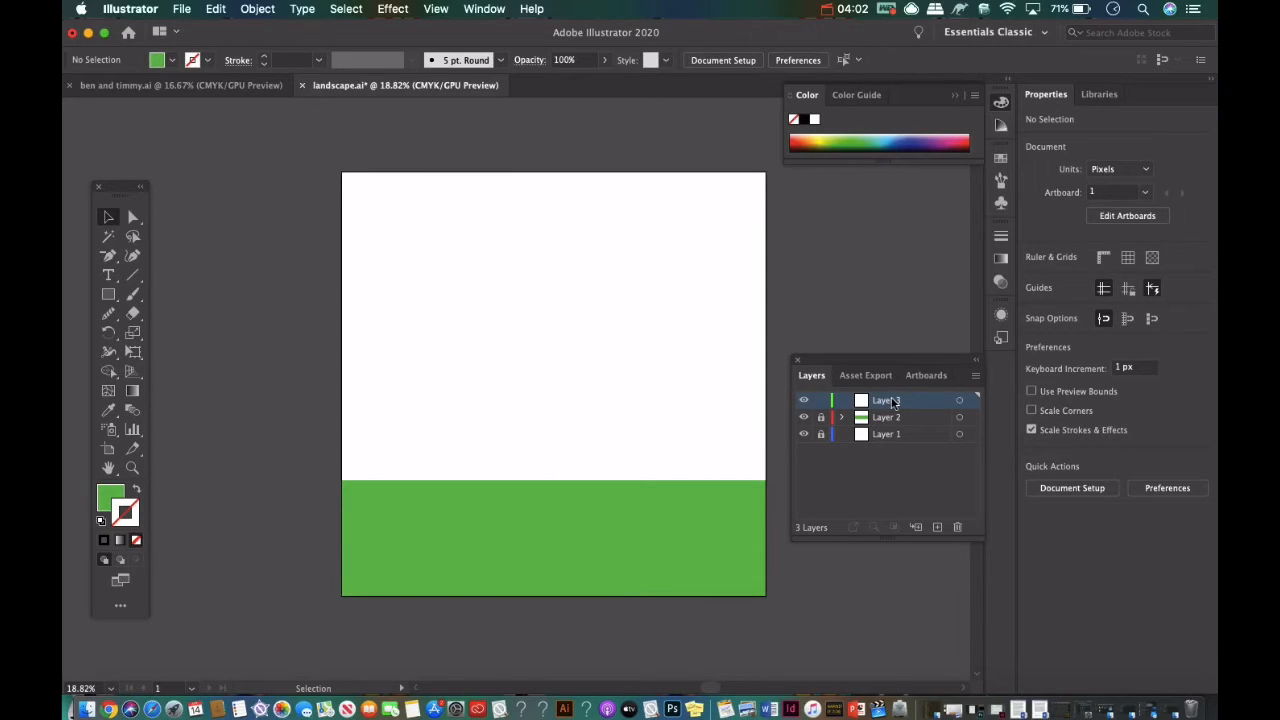
drag(887, 403, 886, 446)
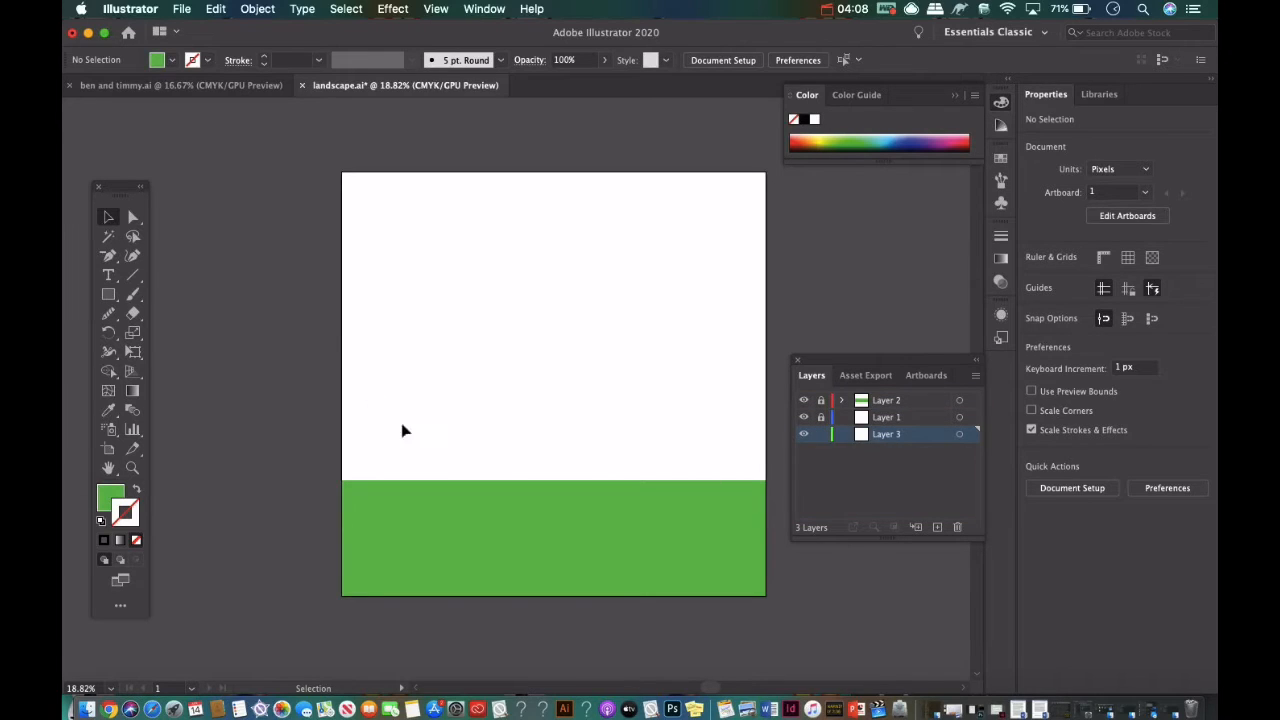
drag(878, 443, 887, 396)
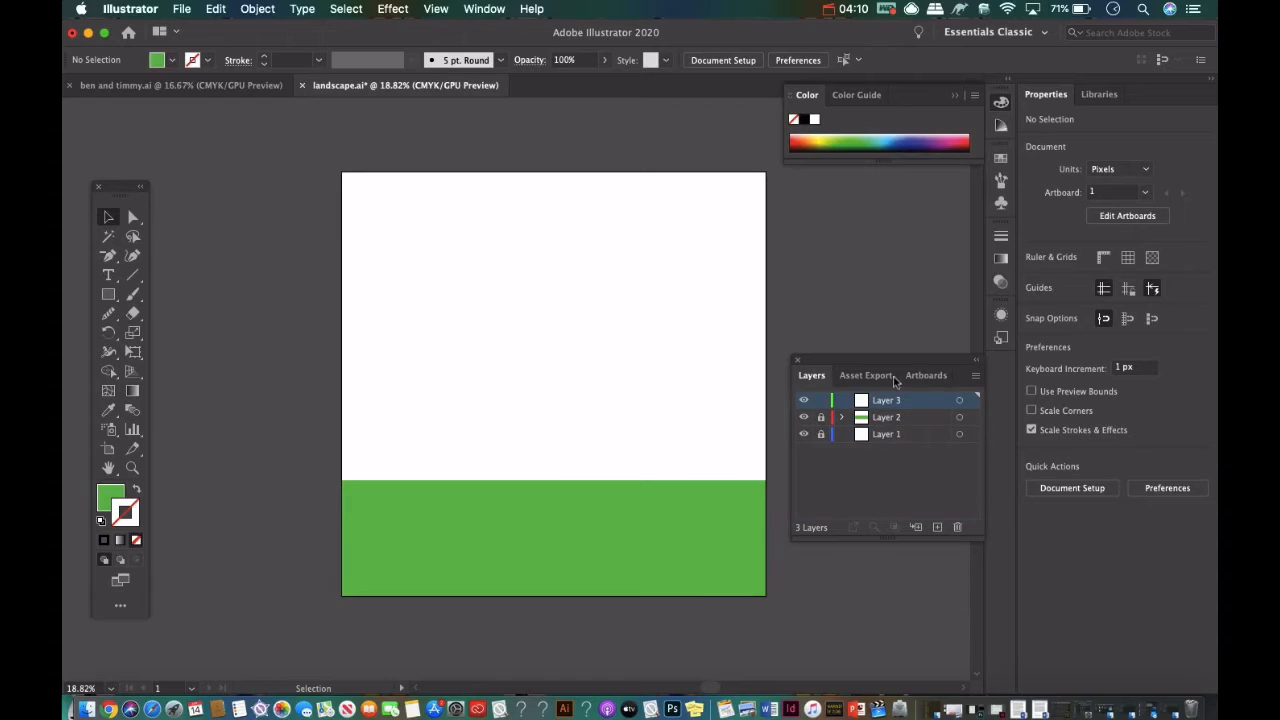
Draw a rectangle covering the whole artboard on Layer 3, using a cyan fill (1BE3ED).
double_click(112, 500)
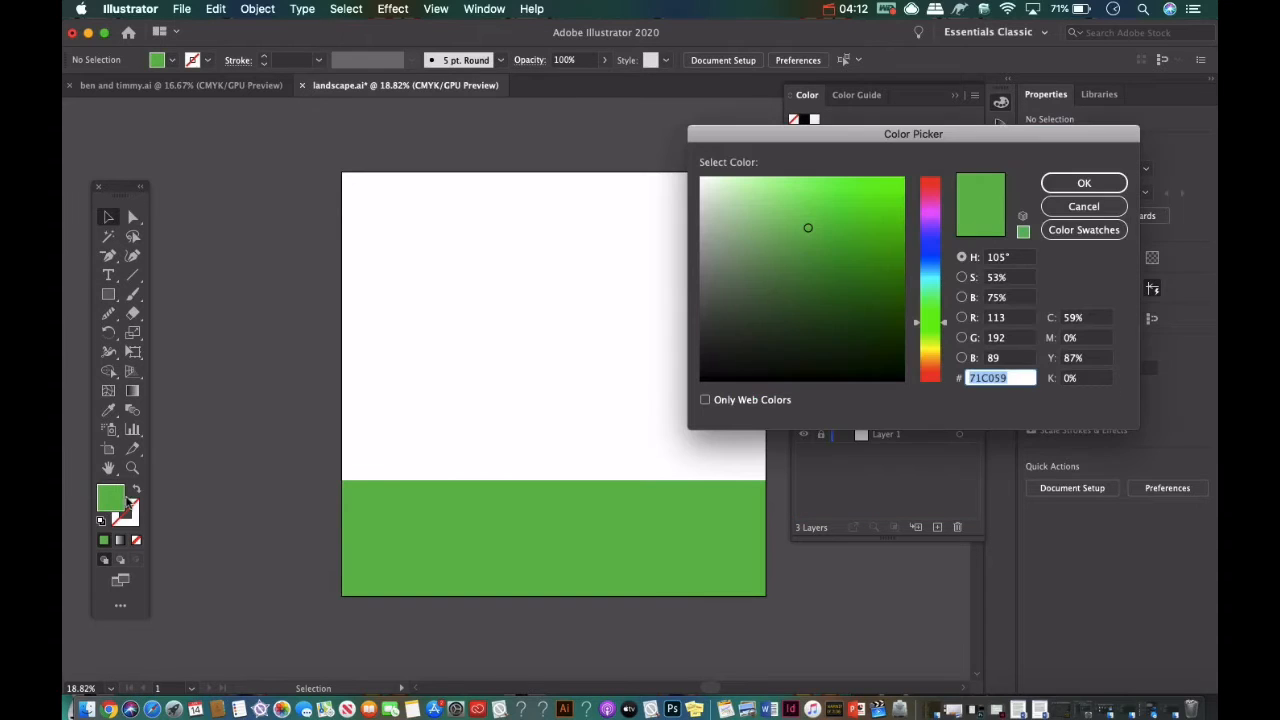
click(930, 277)
click(881, 187)
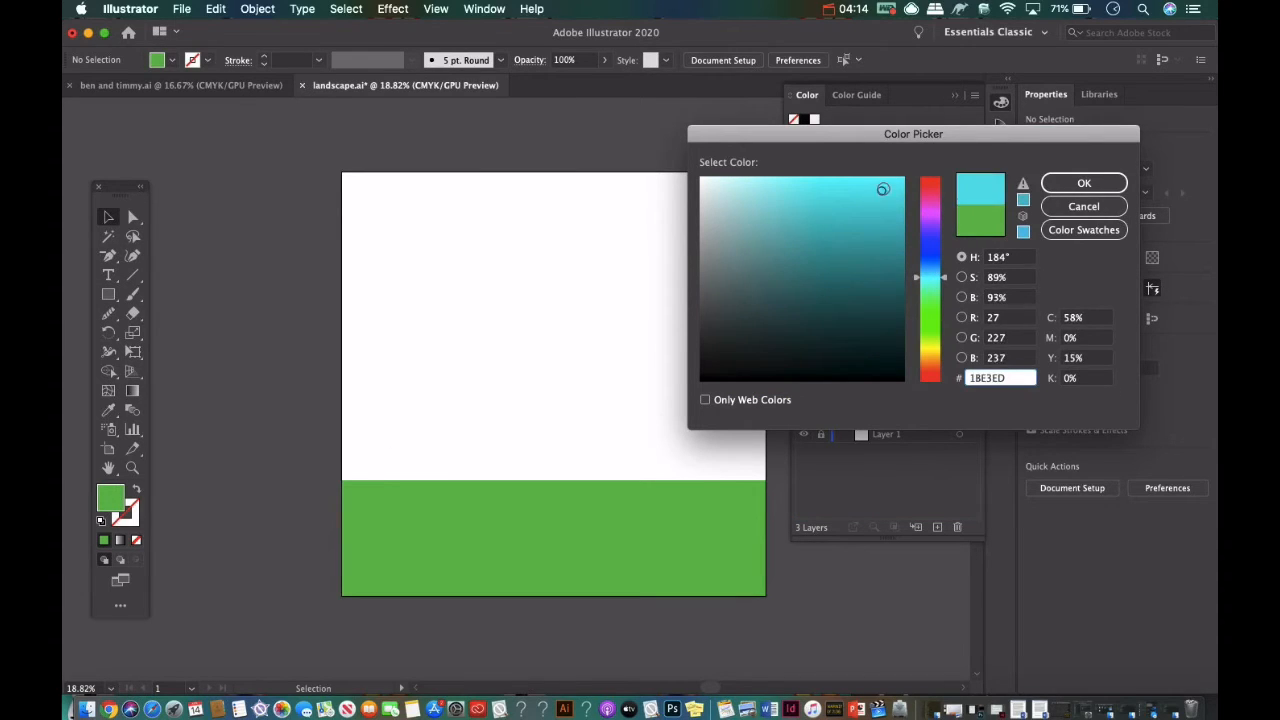
click(1088, 189)
click(108, 294)
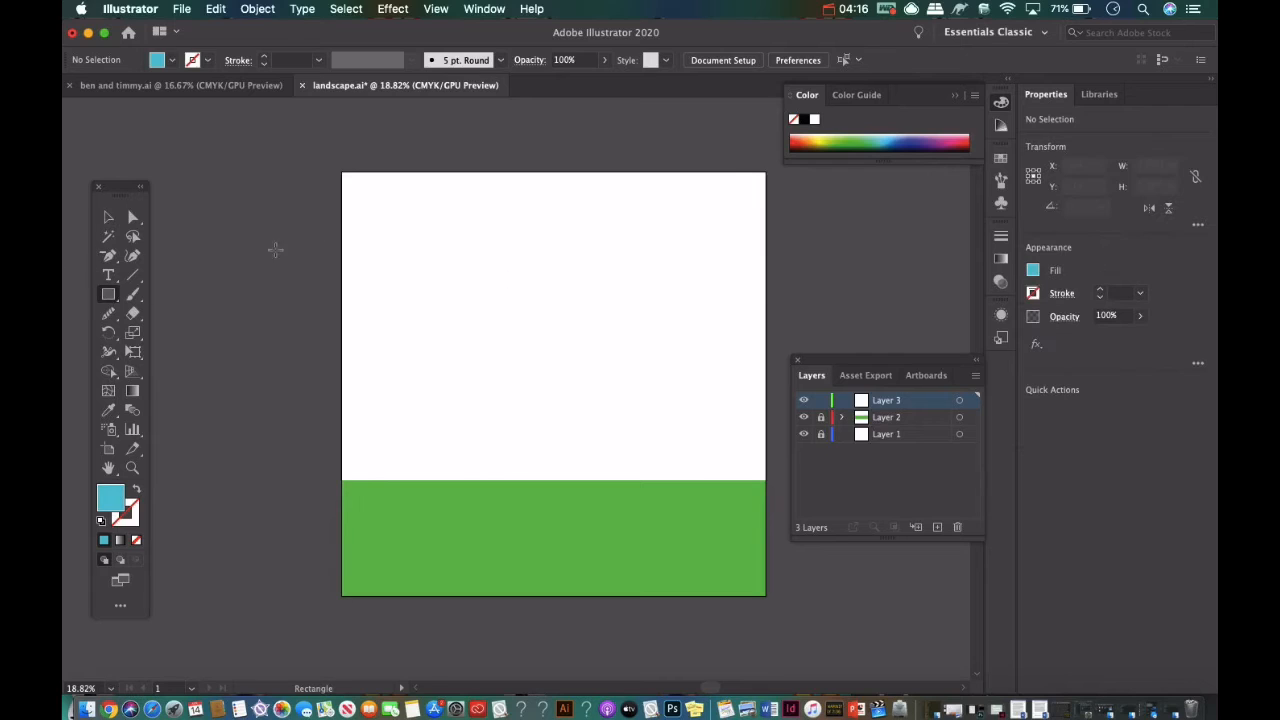
drag(343, 175, 766, 592)
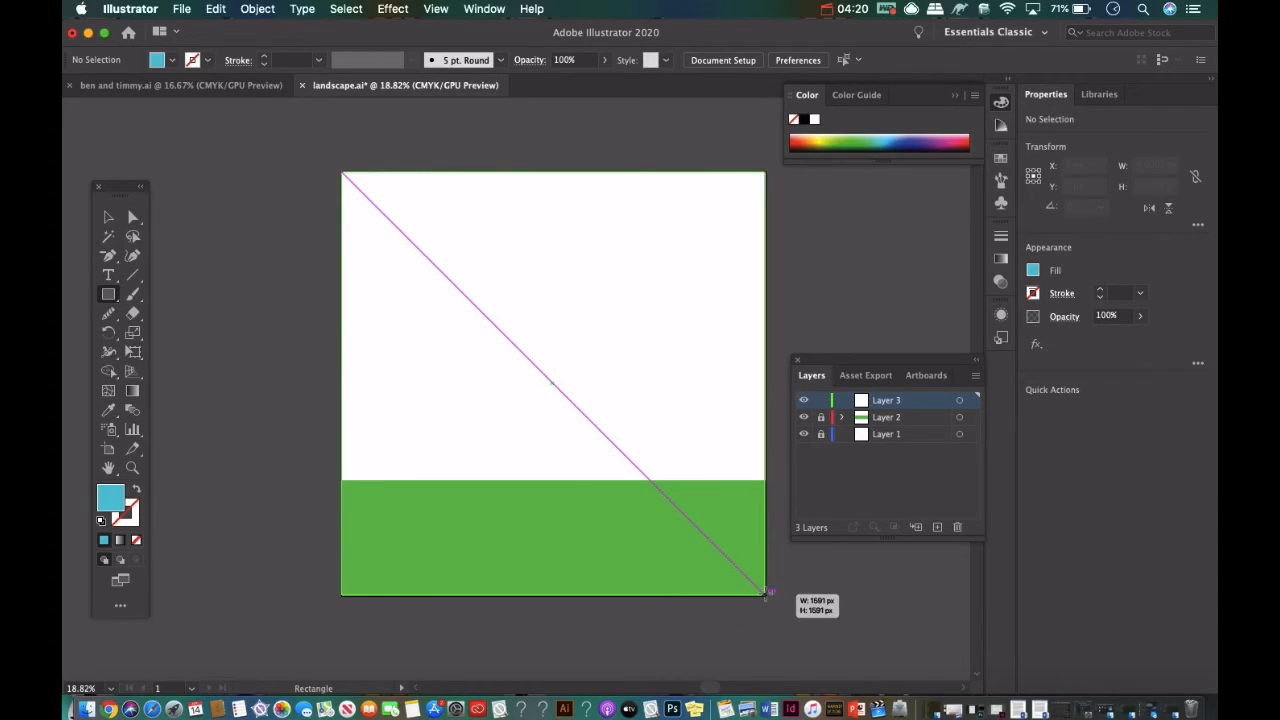
Complete the cyan rectangle at 1600 by 1600 px over the artboard and move Layer 3 below Layer 2.
drag(766, 592, 777, 594)
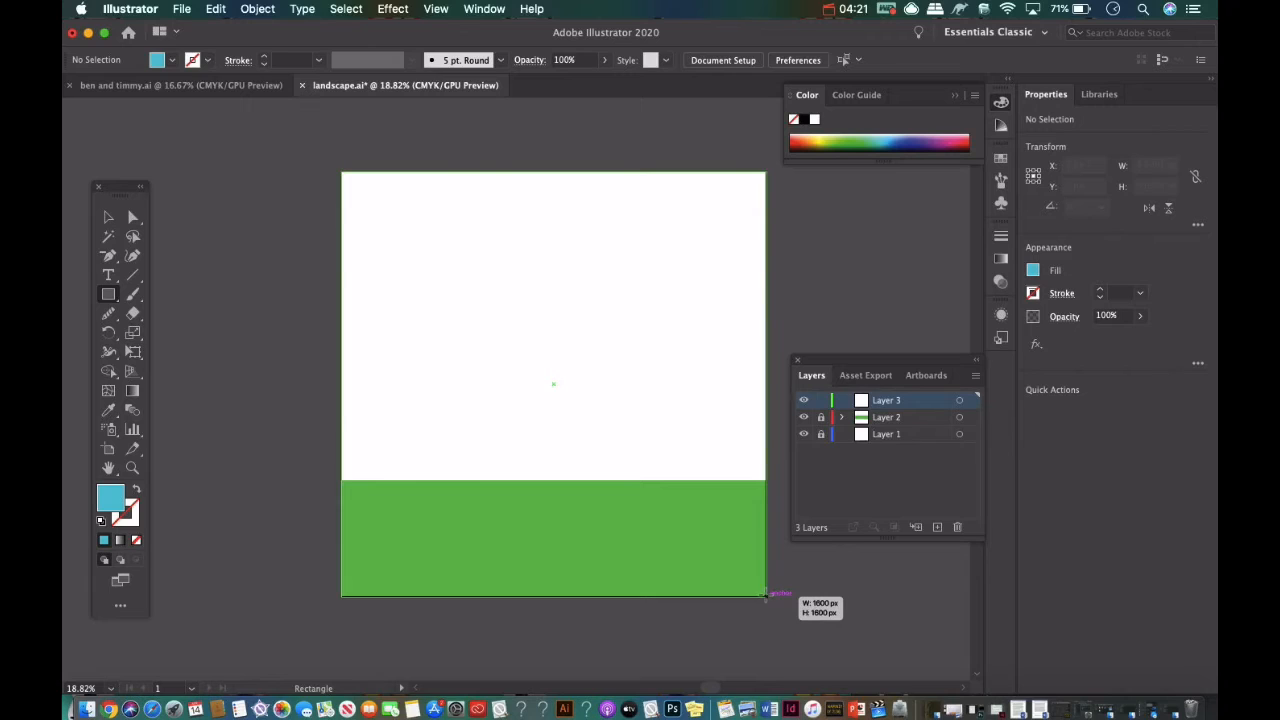
drag(766, 594, 767, 596)
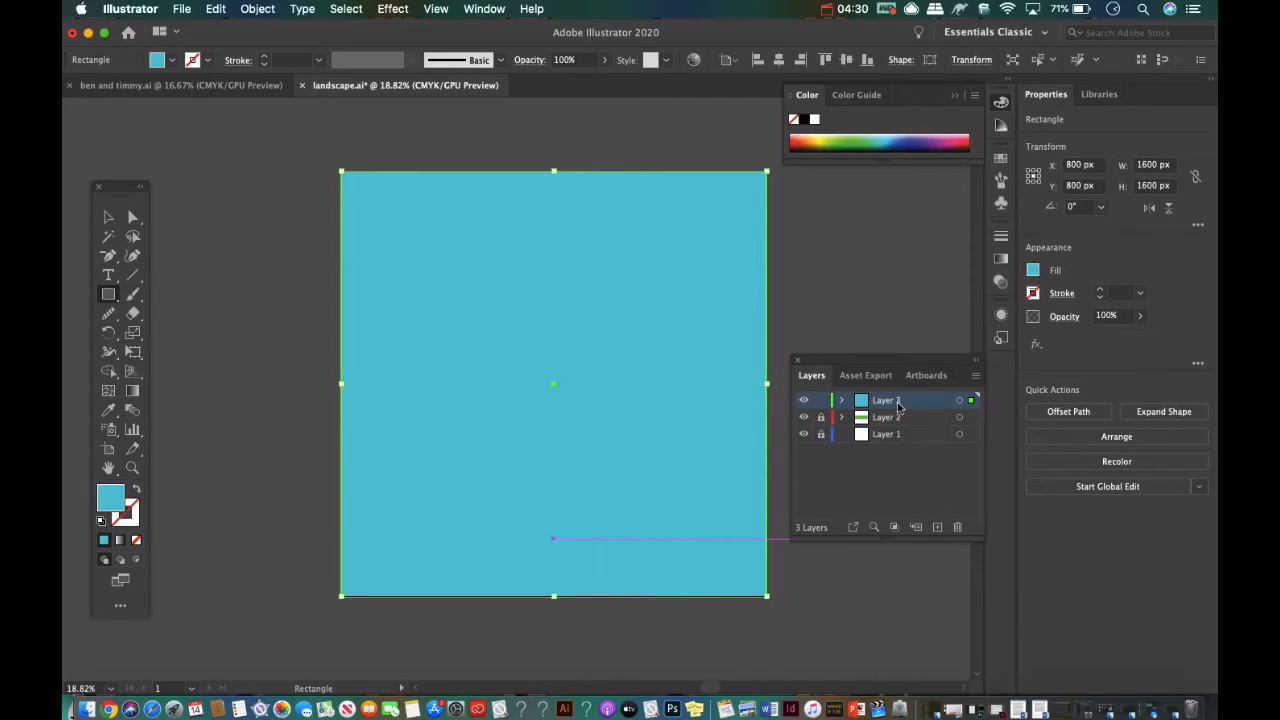
drag(876, 401, 879, 431)
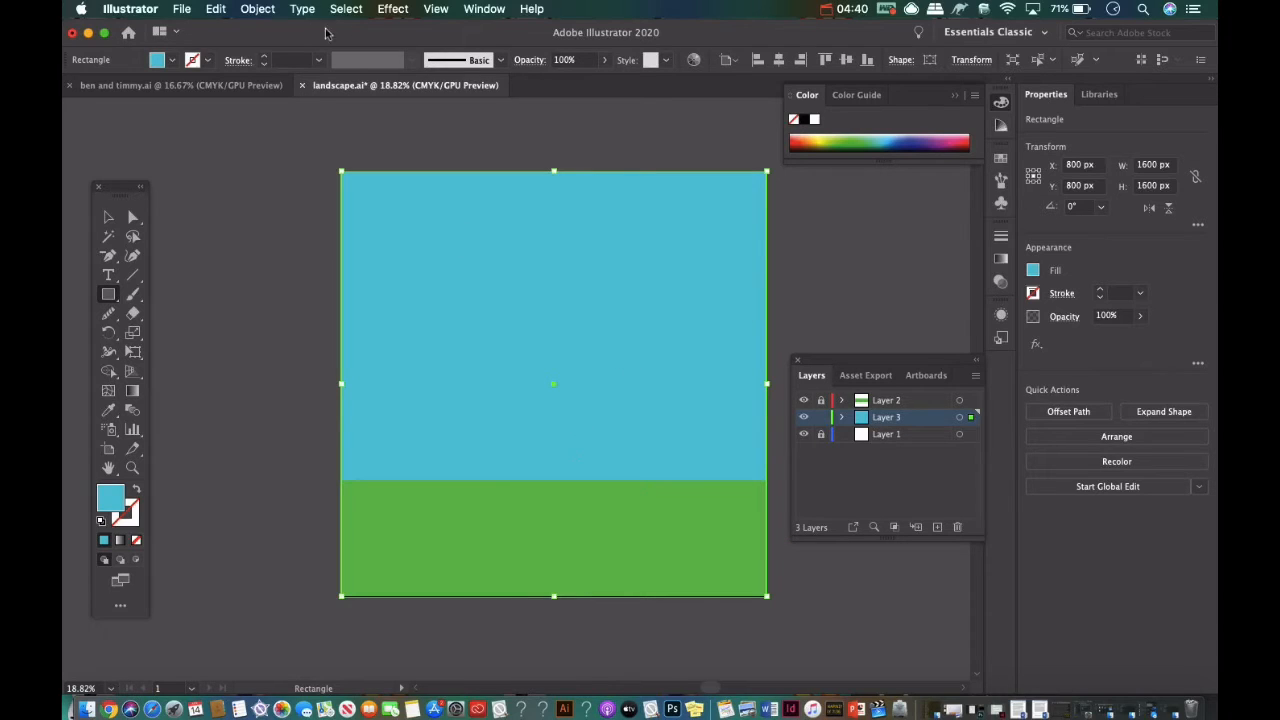
Lock Layer 3 and add a new layer above Layer 2.
click(824, 417)
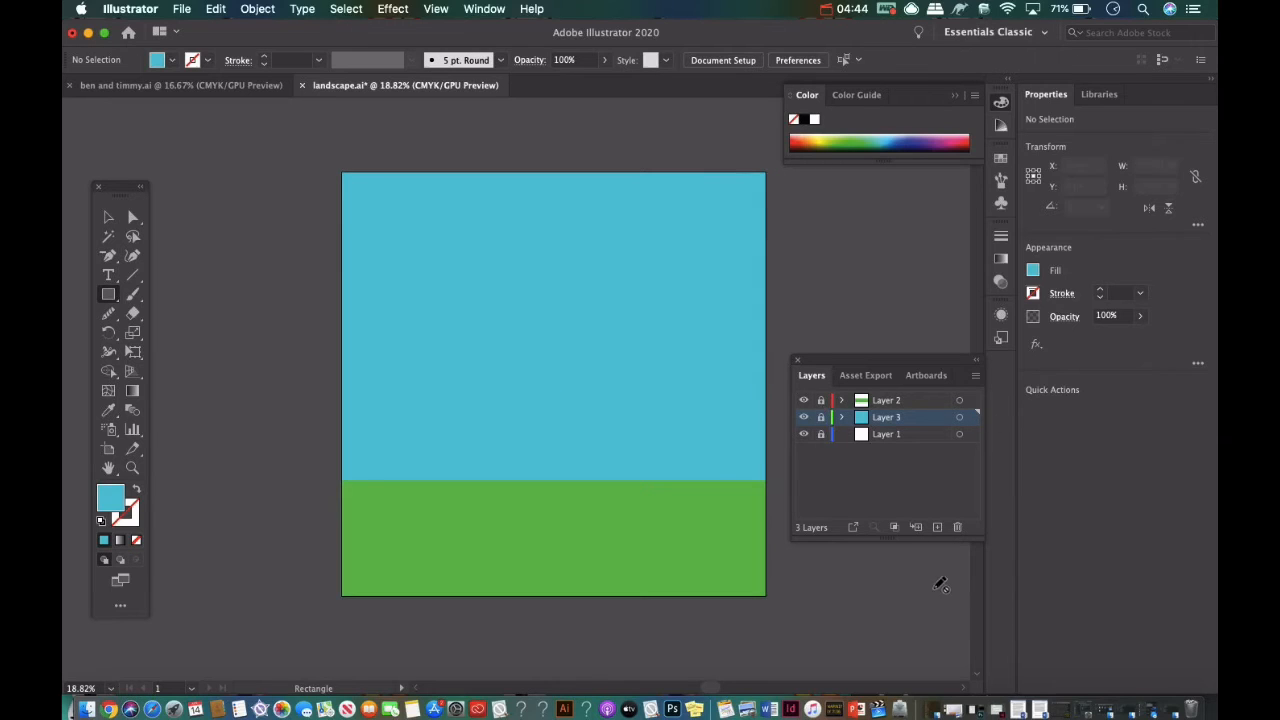
mouse_move(888, 426)
mouse_down()
mouse_move(883, 398)
mouse_move(876, 421)
mouse_up()
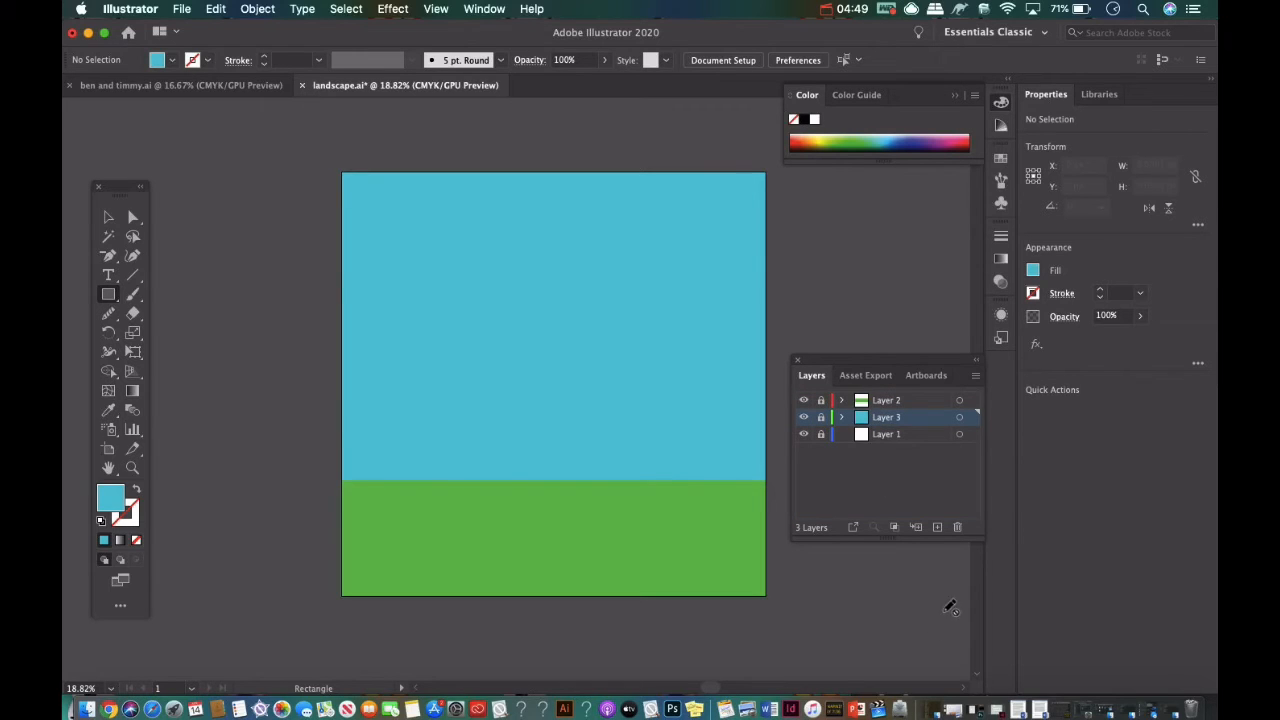
click(916, 400)
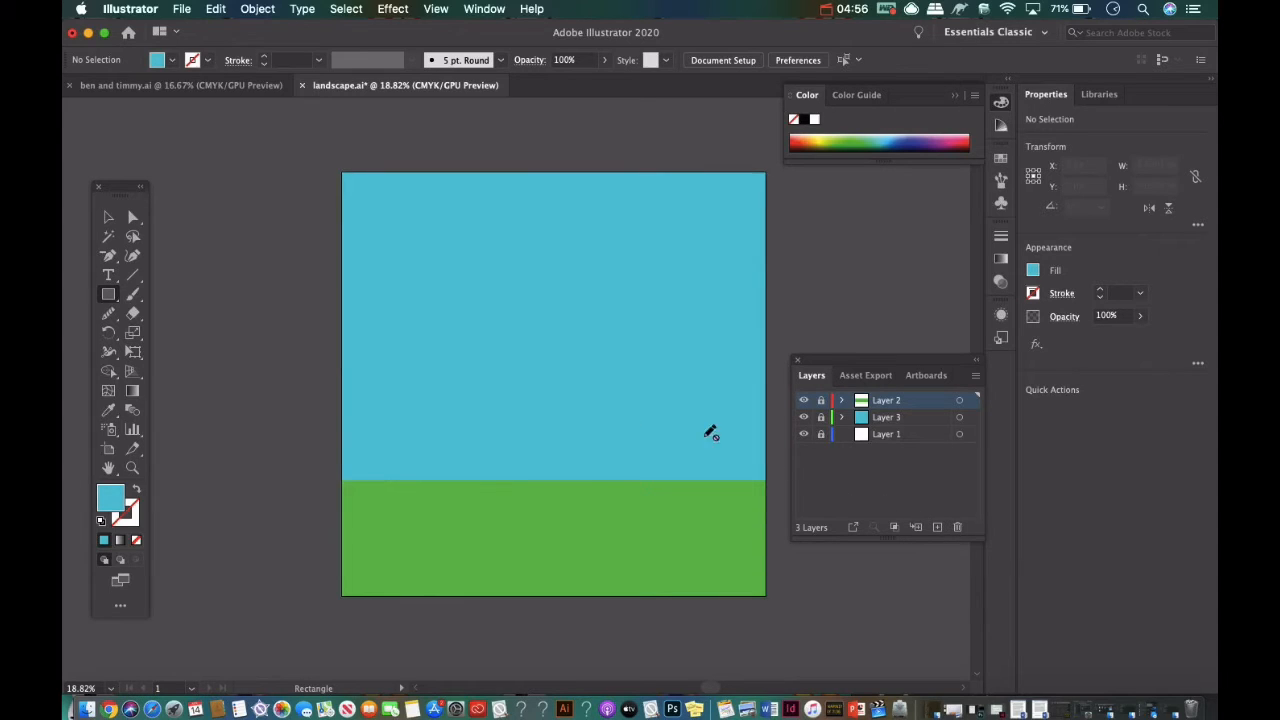
click(937, 526)
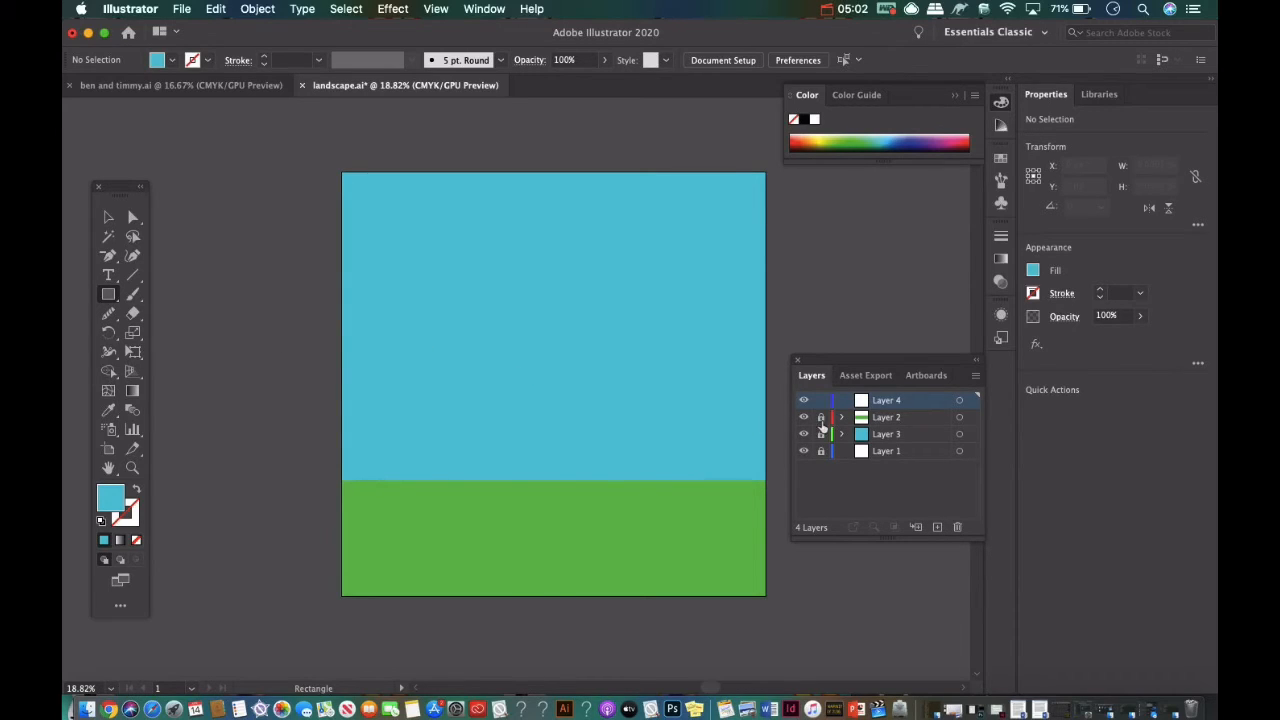
Unlock Layer 2 to try moving the green ground rectangle, undo the move and lock the layer again.
click(821, 417)
click(108, 217)
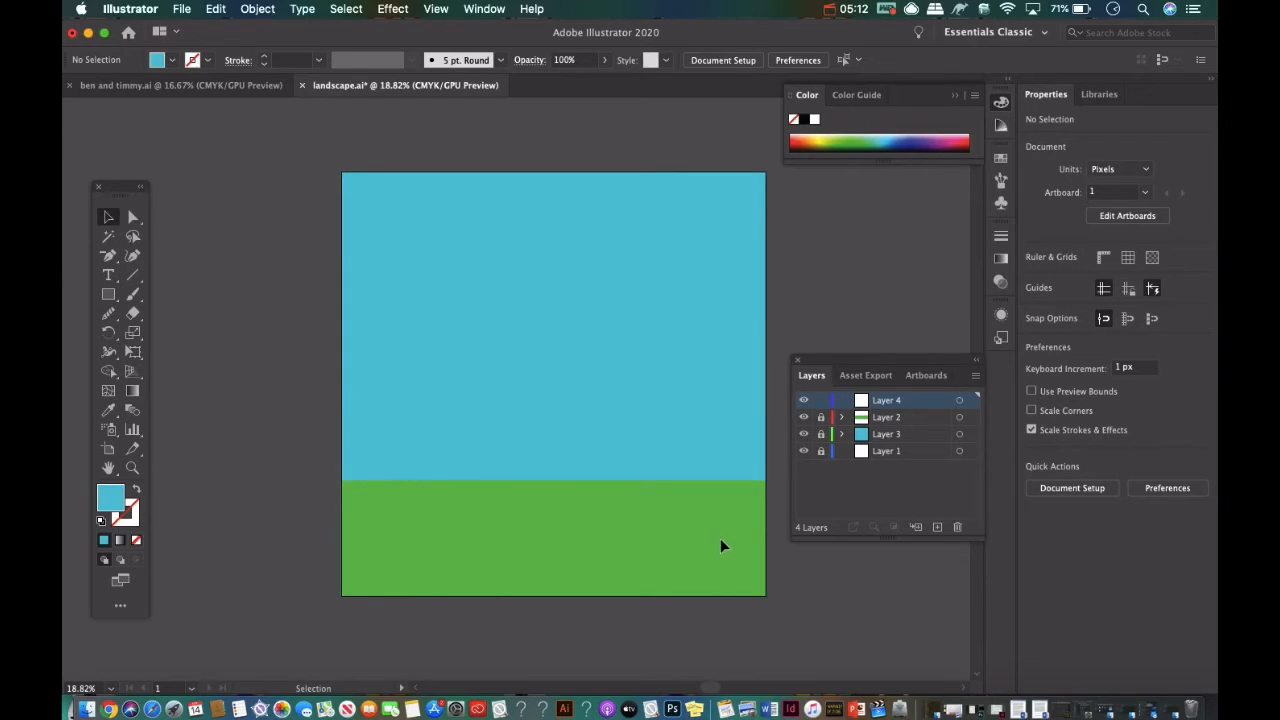
click(821, 417)
click(568, 524)
click(513, 543)
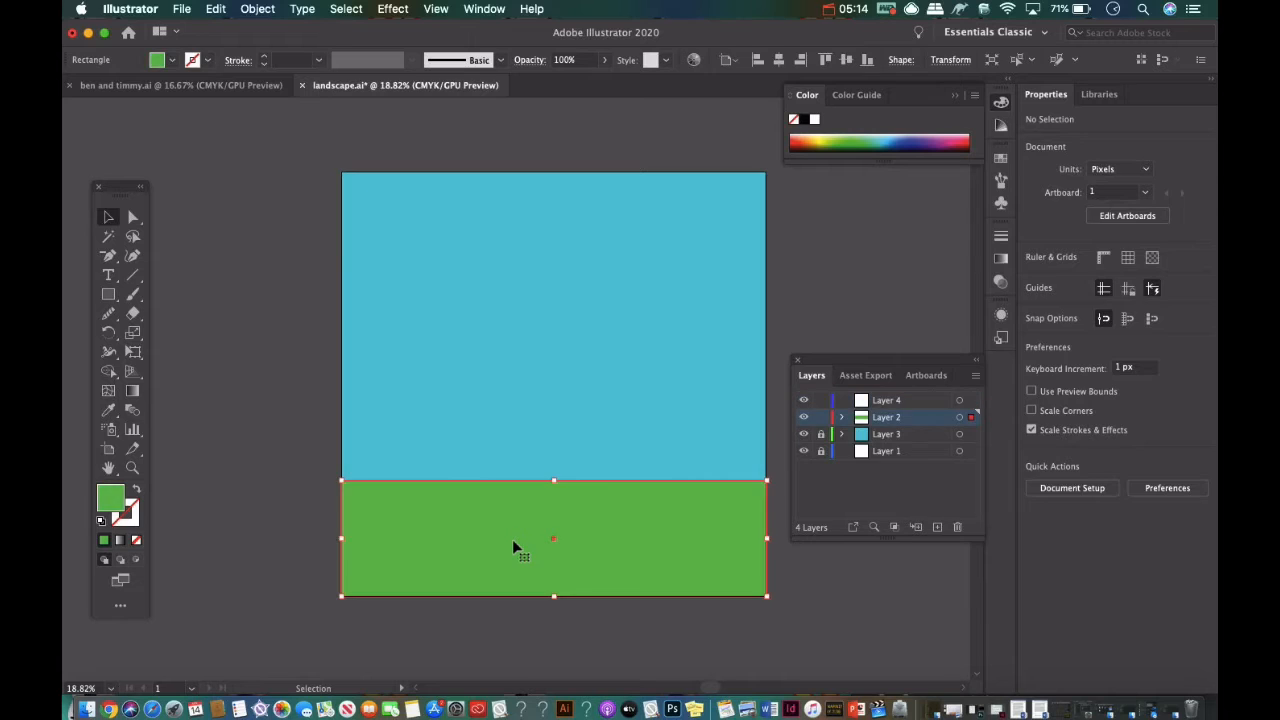
drag(513, 543, 521, 500)
key(super+z)
key(v)
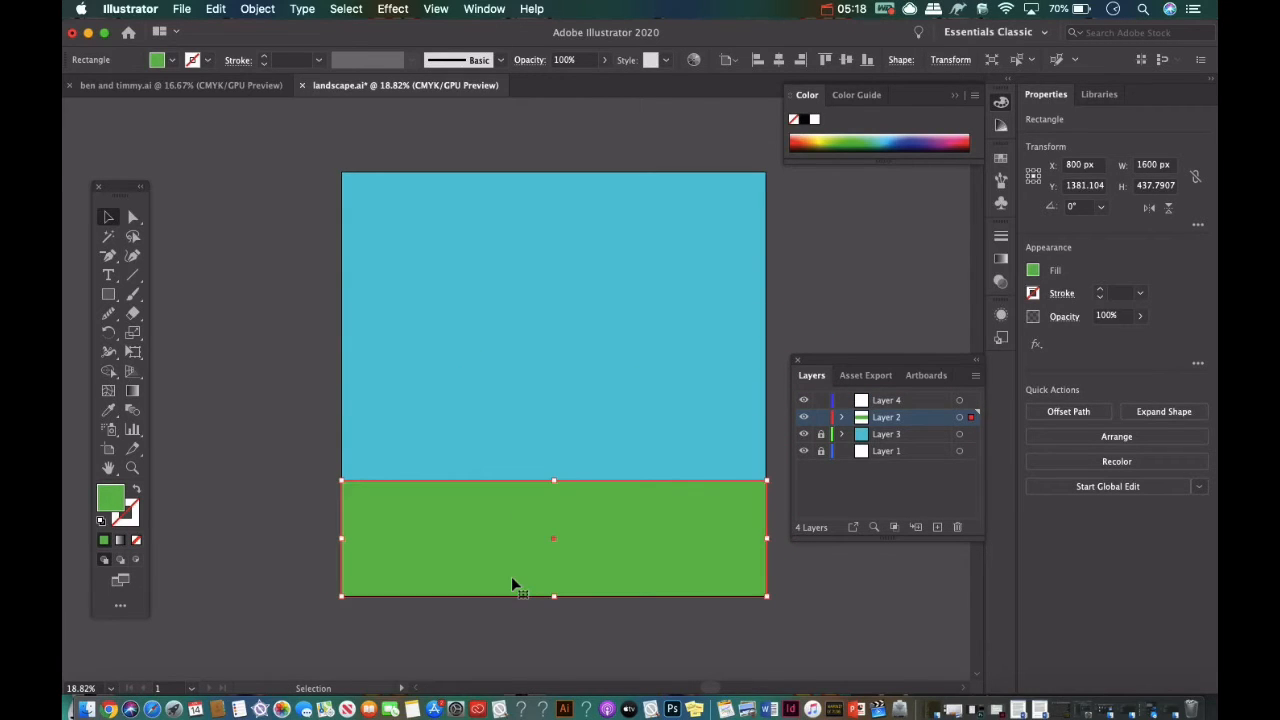
click(820, 417)
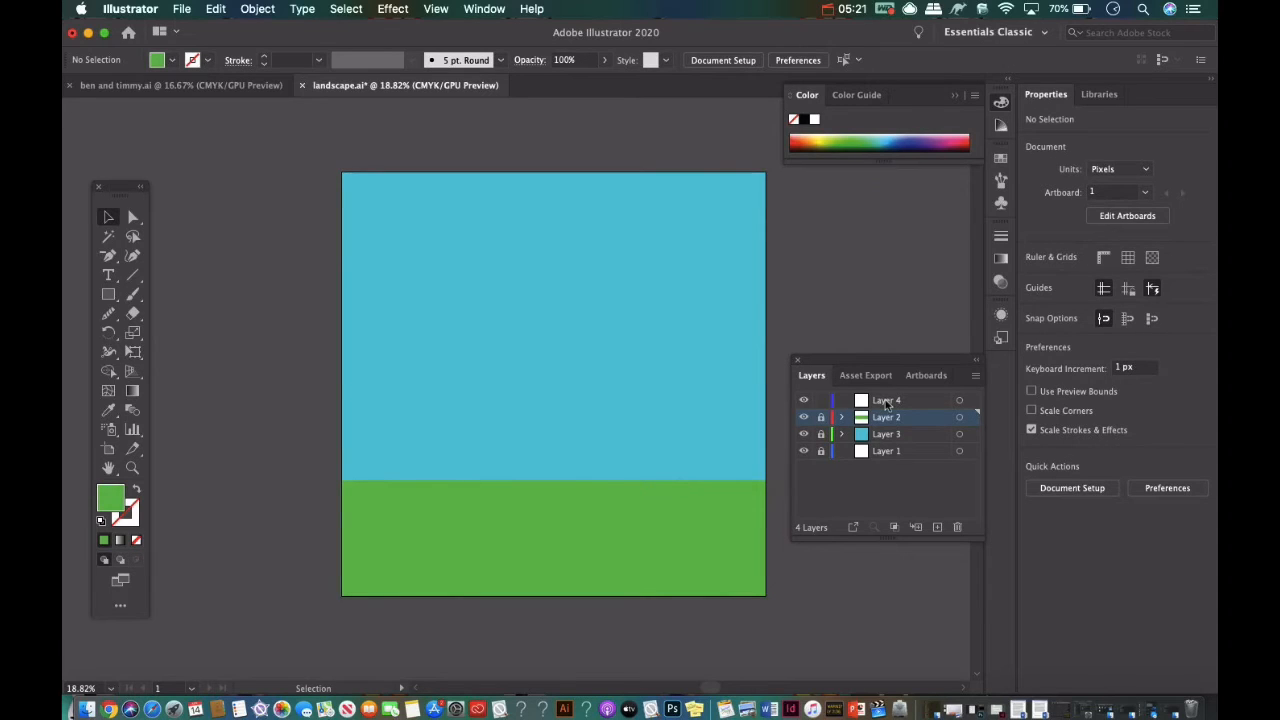
Draw a rounded rectangle about 97 by 339 px on Layer 4, standing upright across the horizon near the artboard's left side.
click(890, 400)
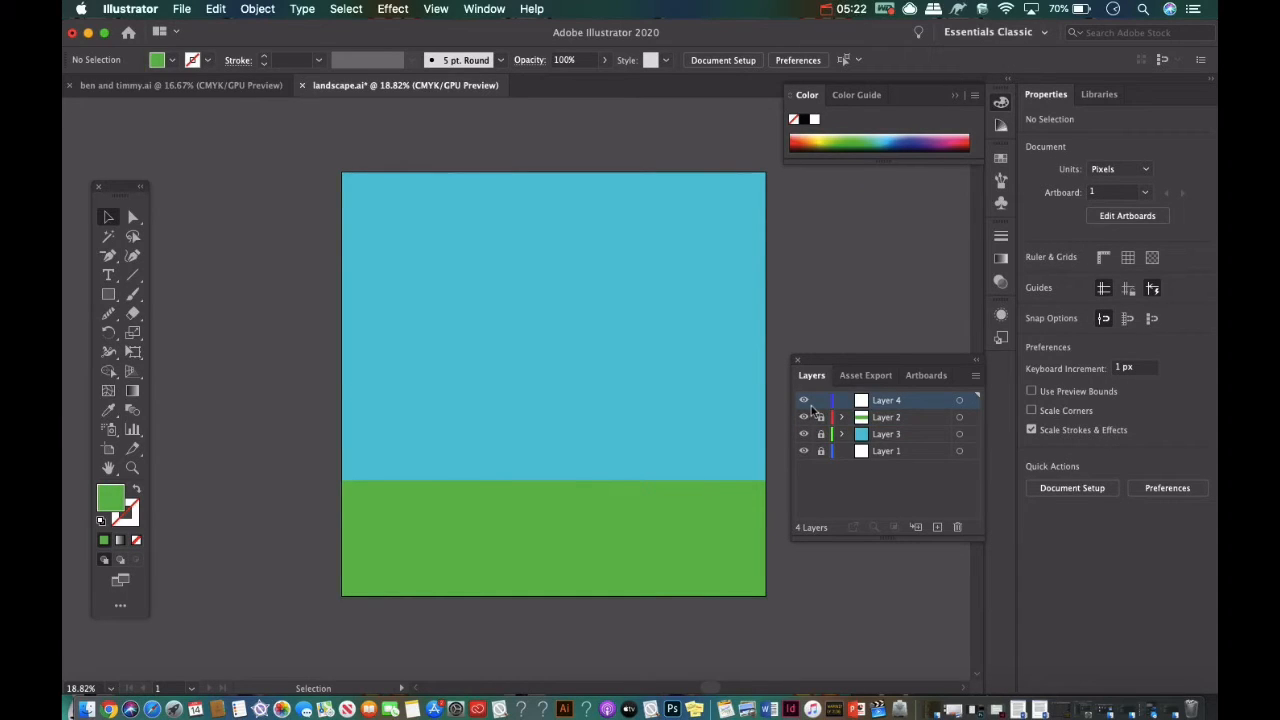
click(108, 294)
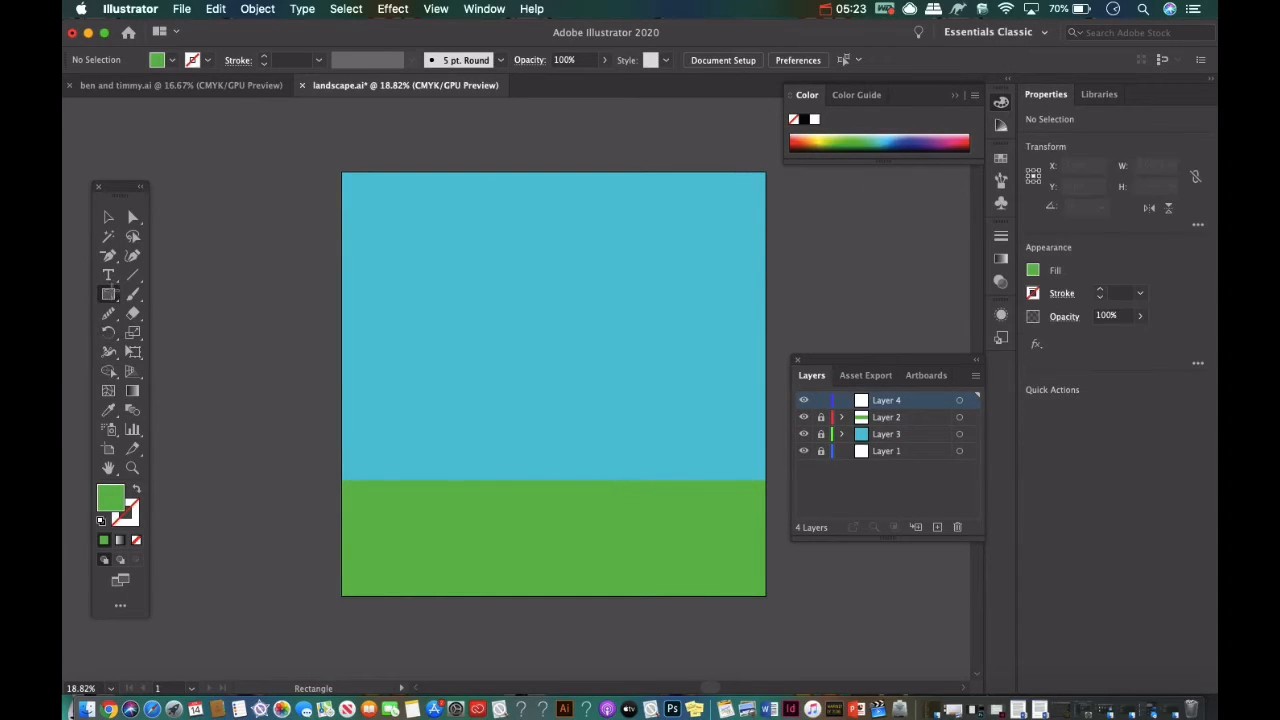
click(107, 296)
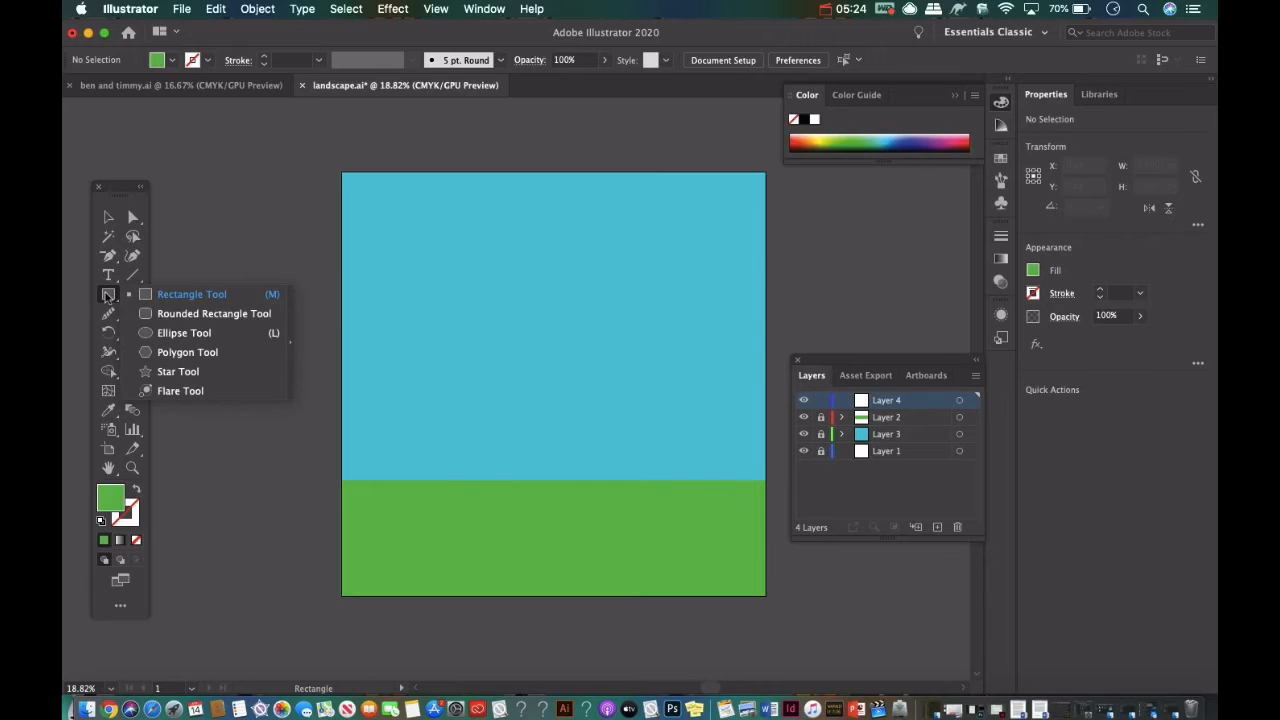
click(172, 318)
drag(400, 399, 423, 491)
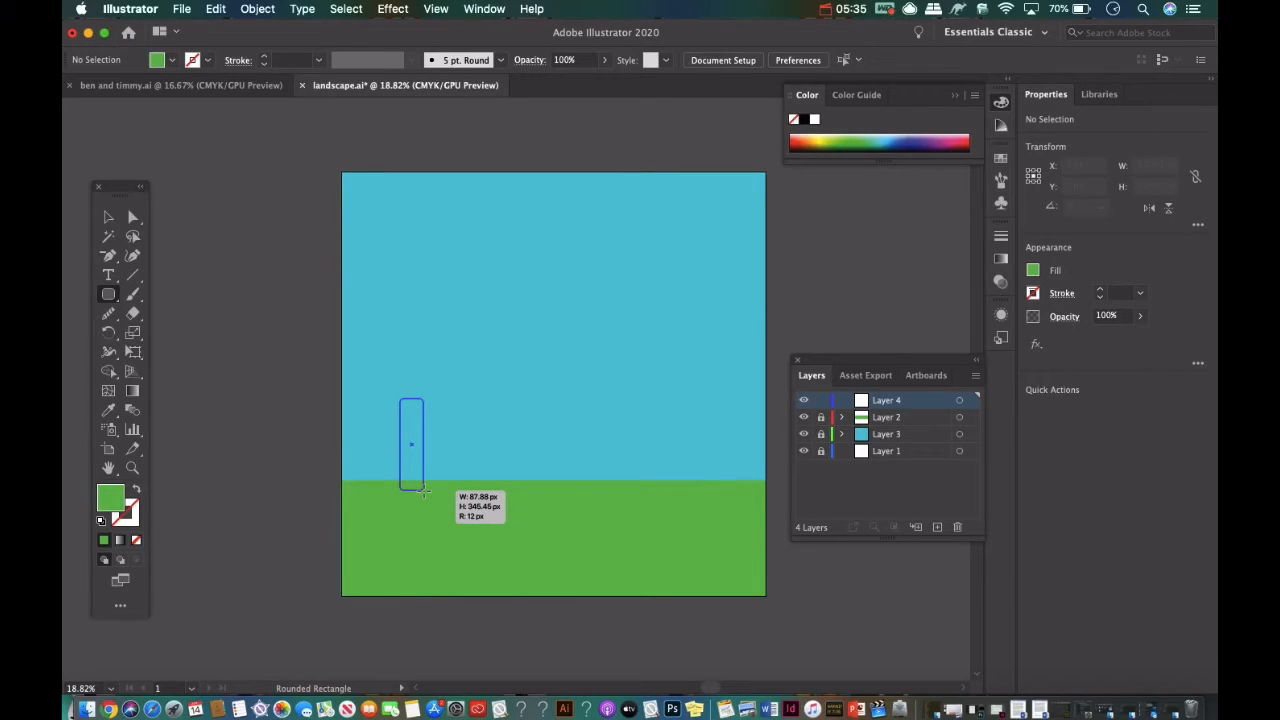
mouse_move(423, 491)
mouse_down()
mouse_move(444, 495)
mouse_move(434, 479)
mouse_move(455, 500)
mouse_move(427, 491)
mouse_up()
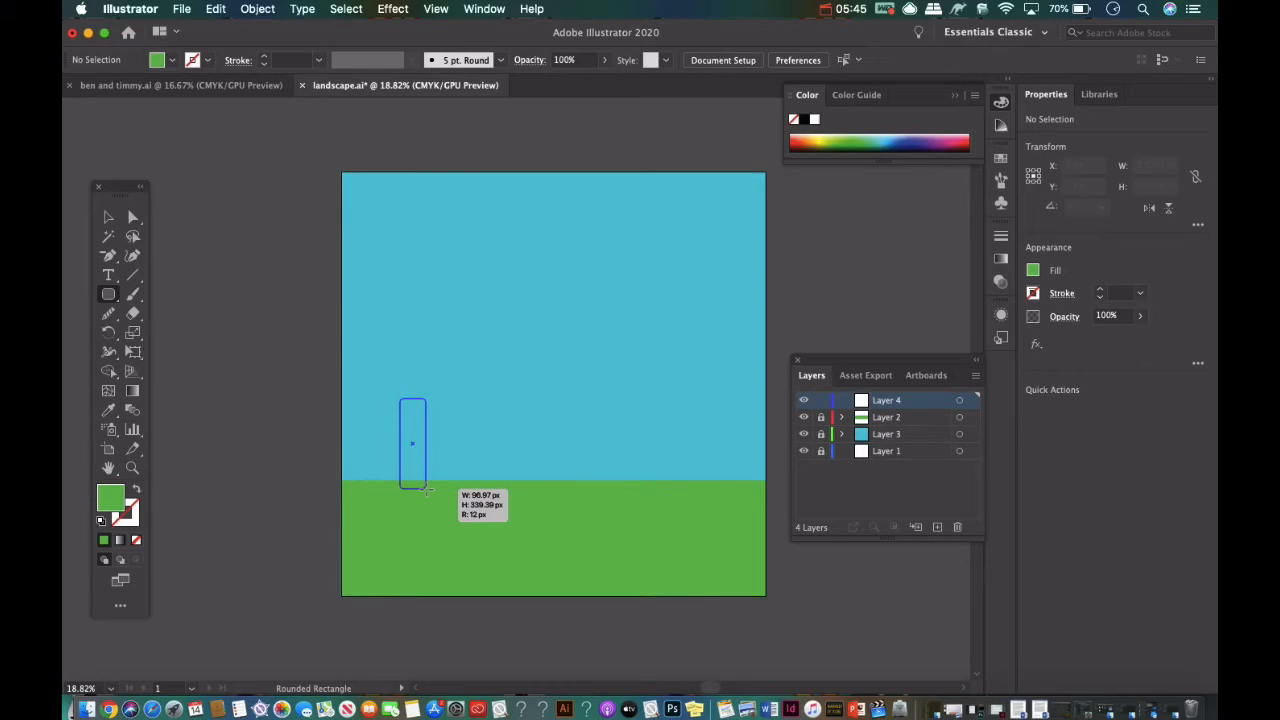
drag(427, 491, 427, 490)
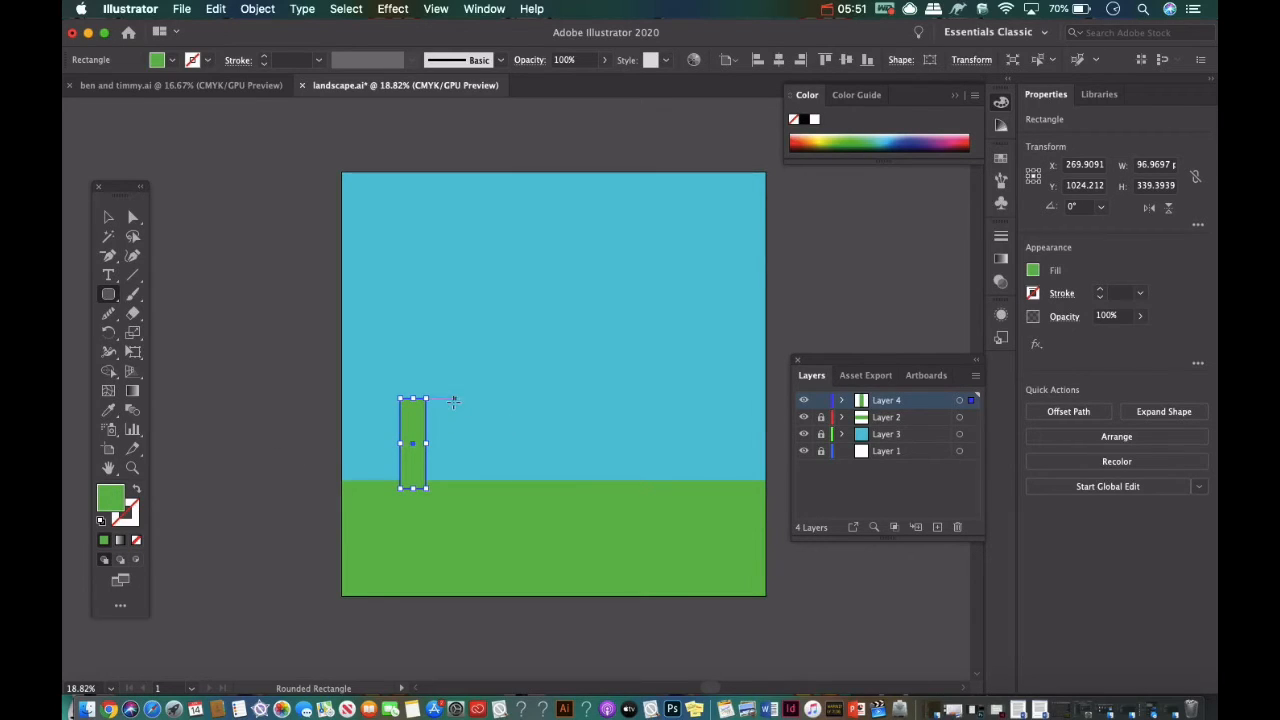
drag(453, 398, 494, 494)
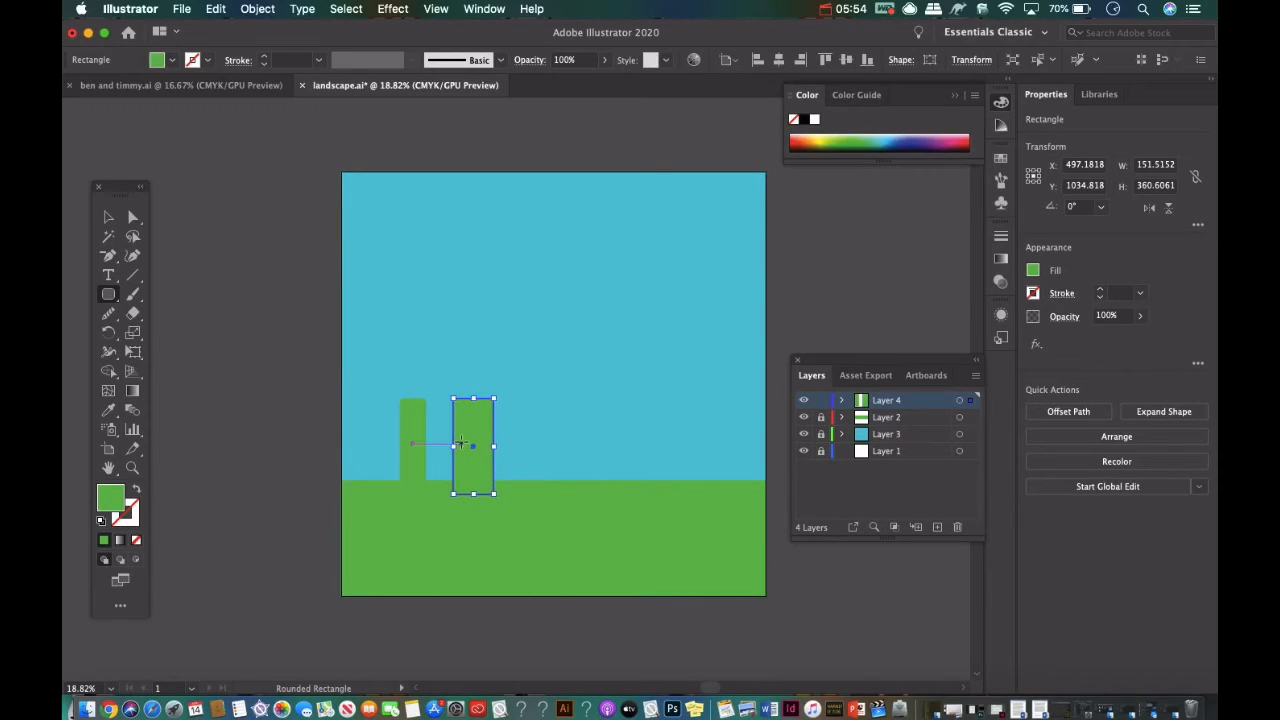
key(cmd+z)
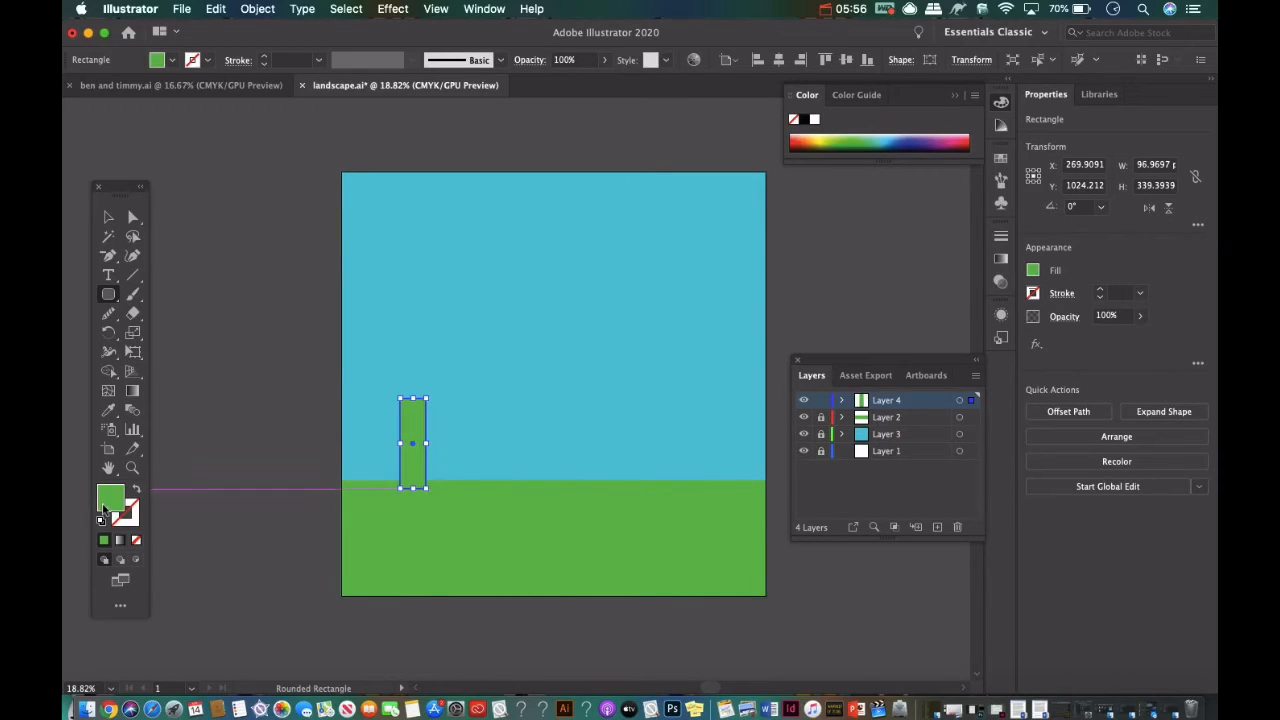
Fill the rounded rectangle with a dark brown.
double_click(112, 497)
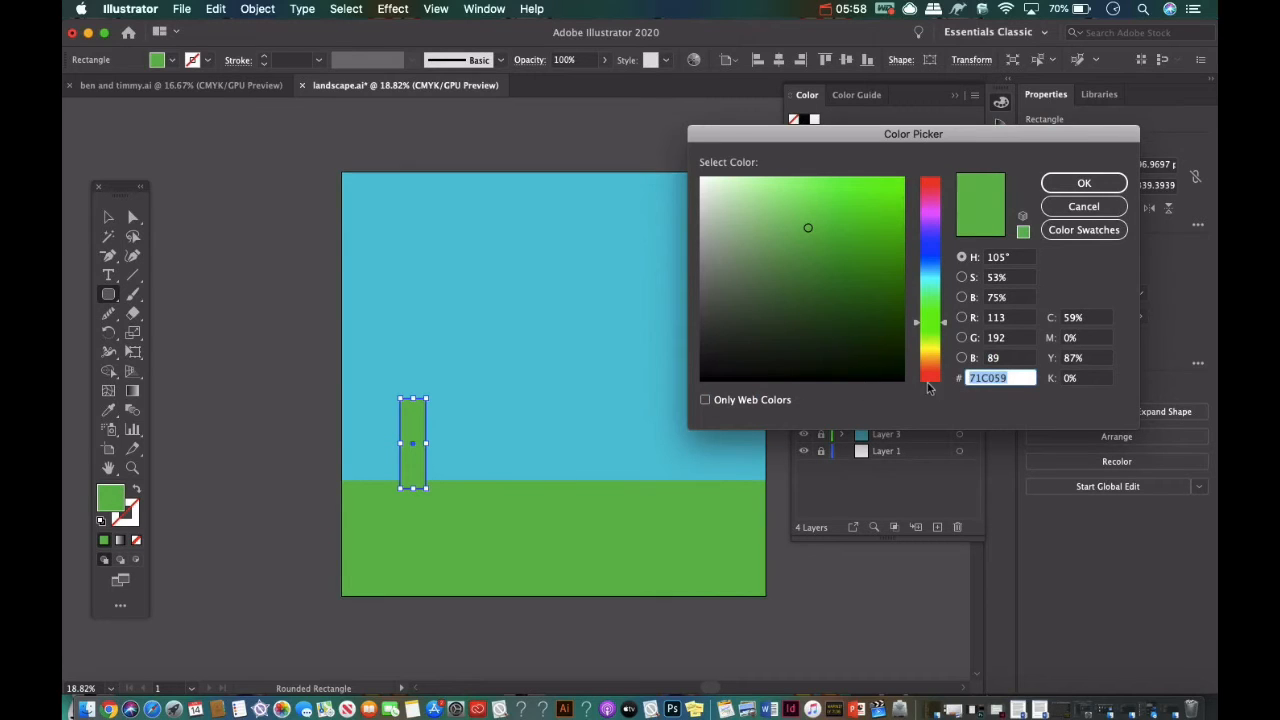
click(930, 359)
mouse_move(902, 321)
mouse_down()
mouse_move(895, 258)
mouse_move(892, 293)
mouse_up()
click(1084, 184)
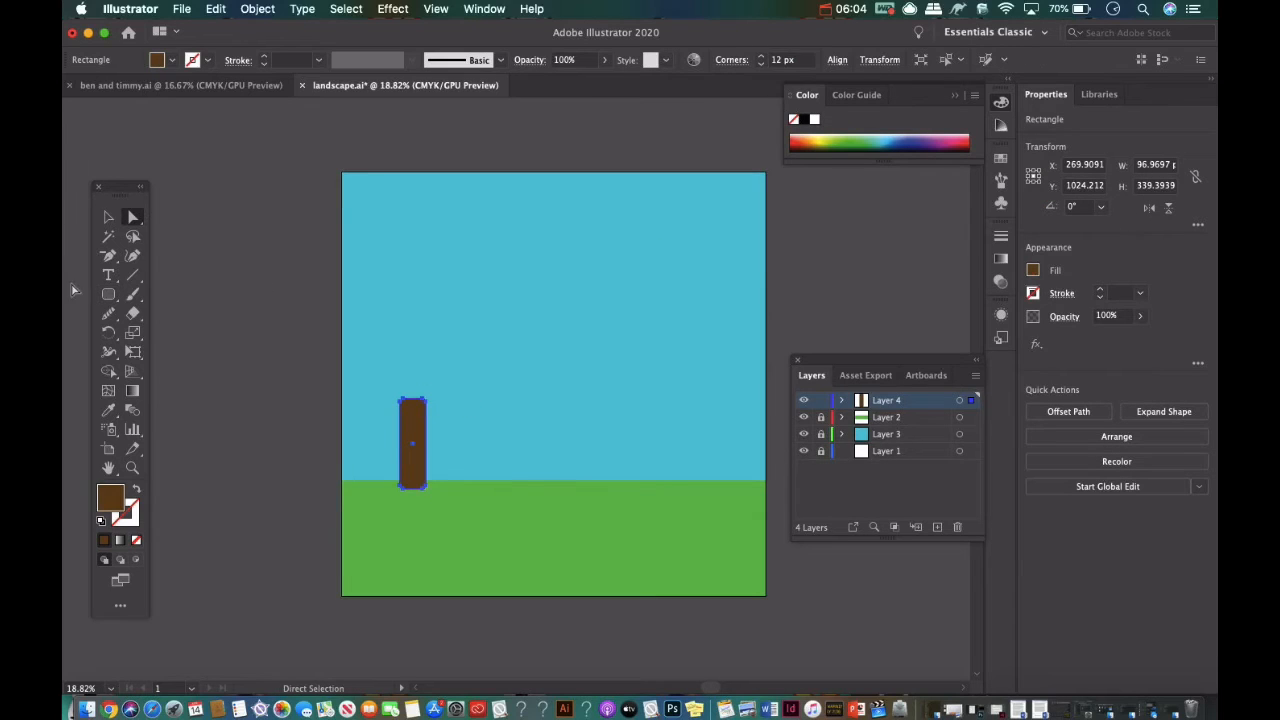
Enlarge the brown rectangle proportionally from its lower-left corner to about 188 by 656 px and deselect it.
key(v)
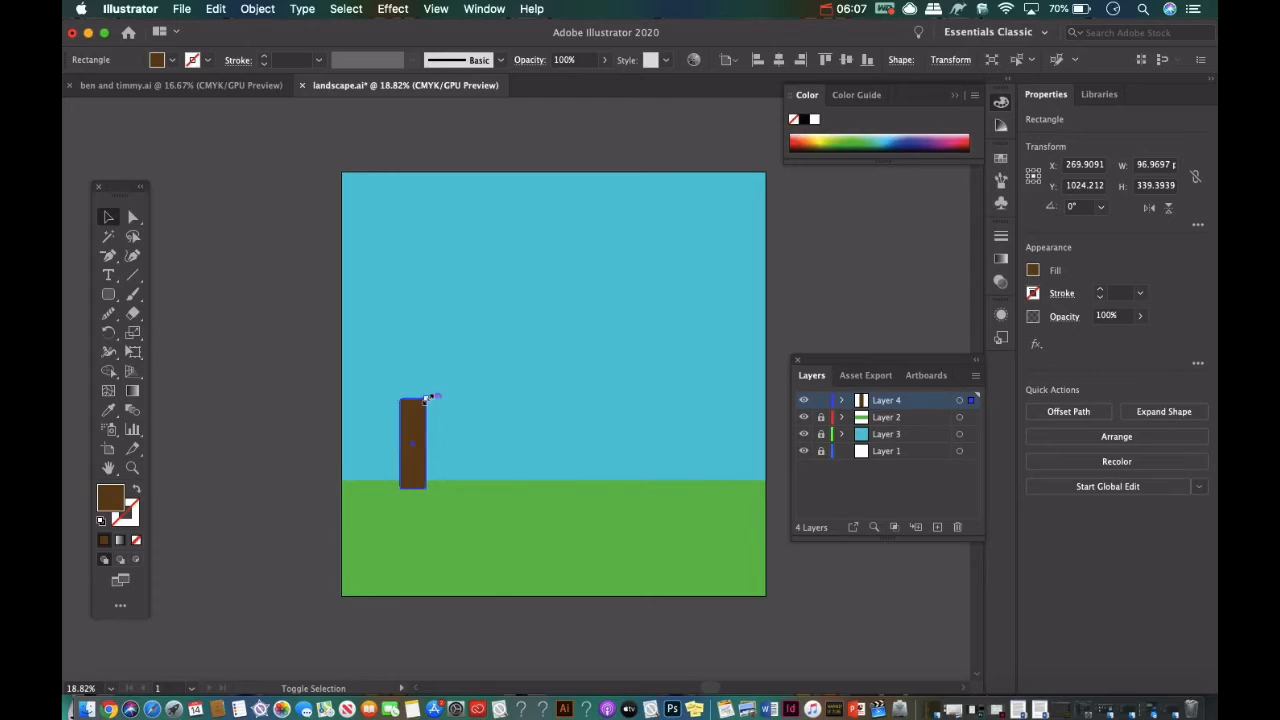
drag(428, 397, 514, 316)
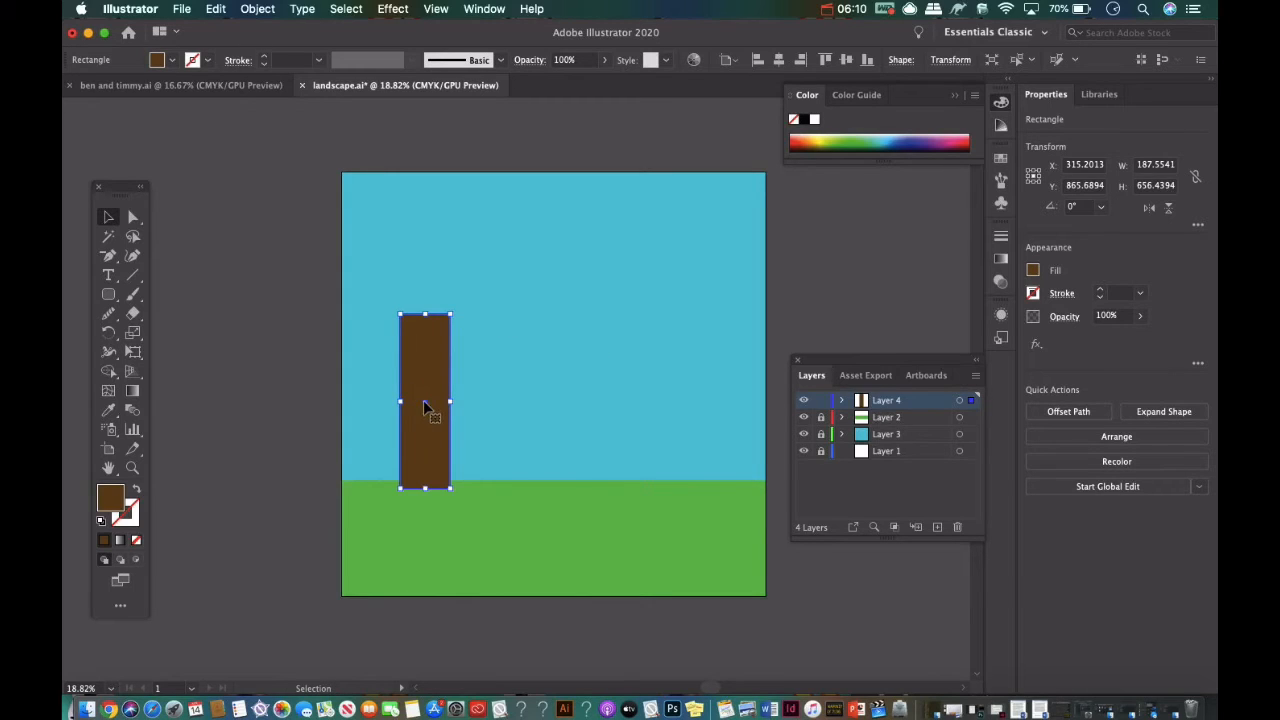
drag(419, 398, 422, 403)
drag(424, 406, 422, 398)
key(super+shift+a)
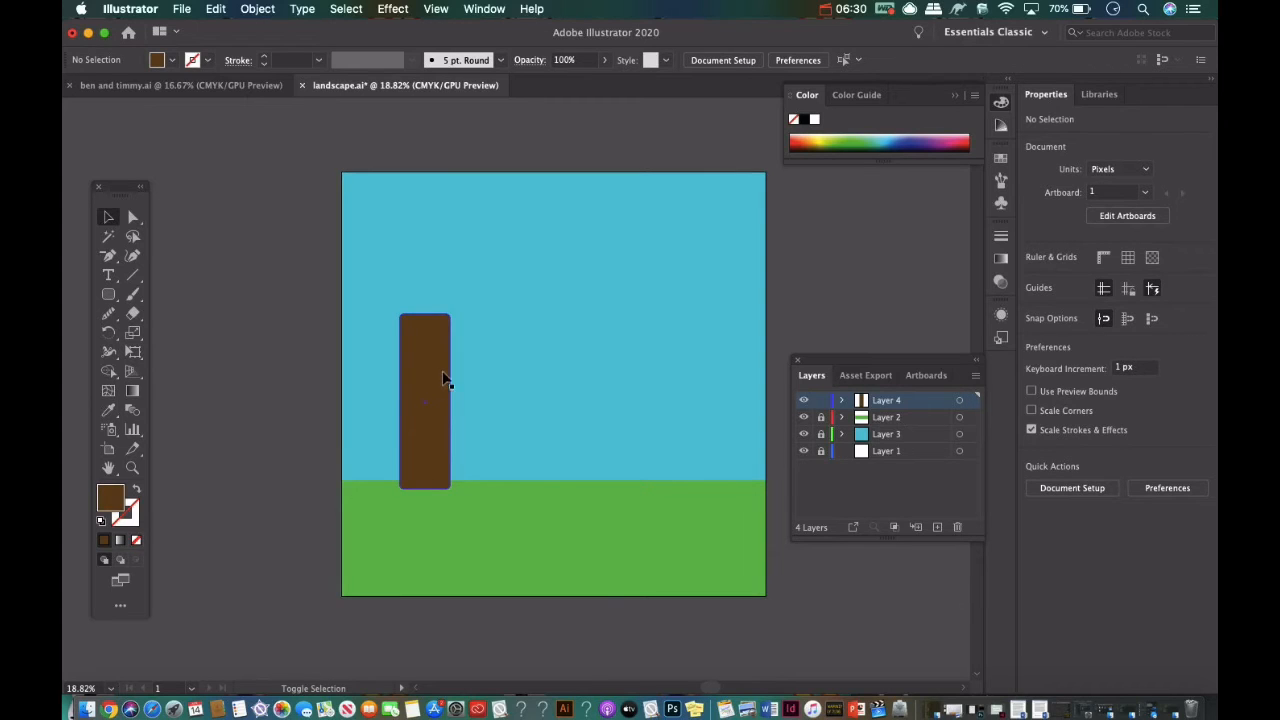
Duplicate the brown rectangle about 327 px to the right and repeat the copy to make a row of four.
click(427, 372)
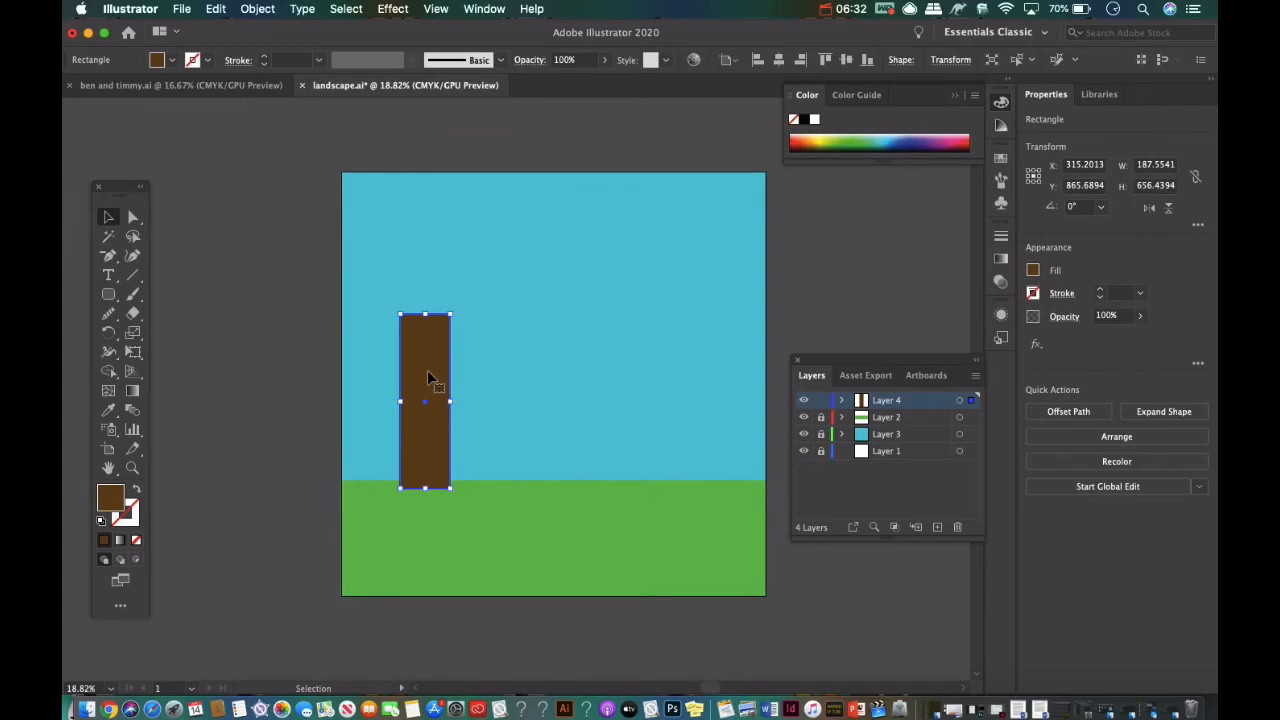
drag(428, 376, 516, 380)
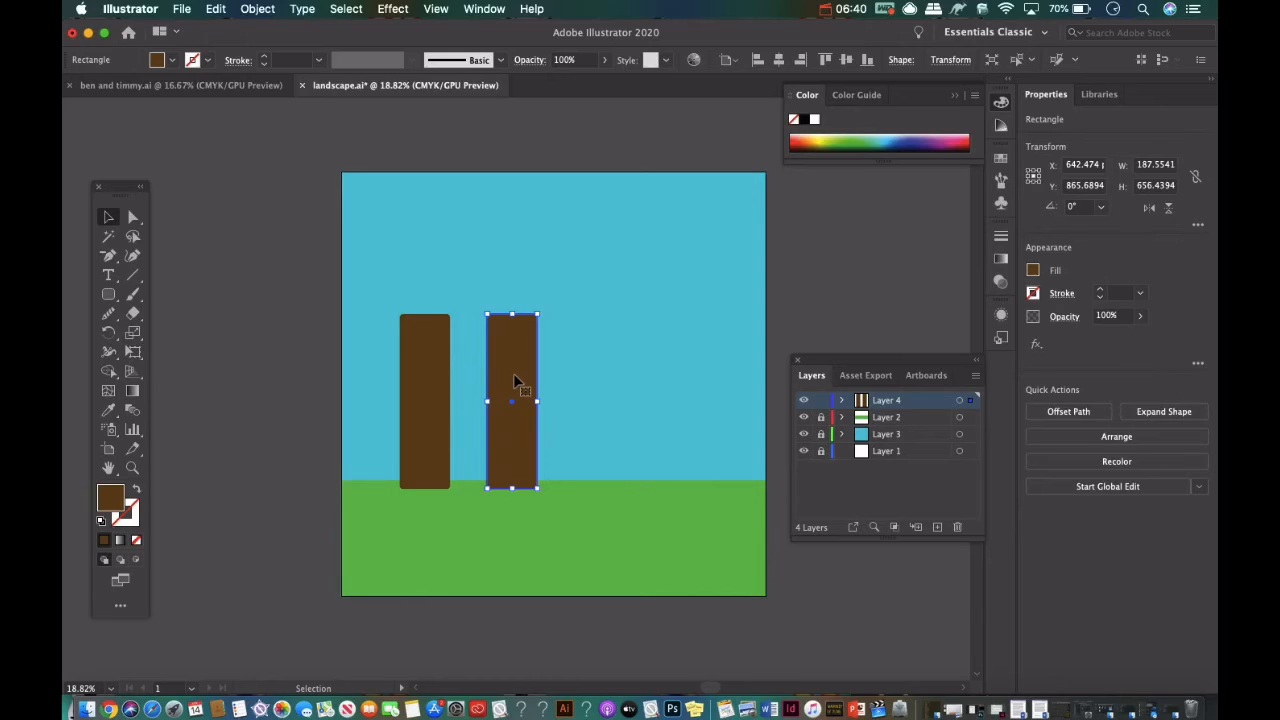
key(super+d)
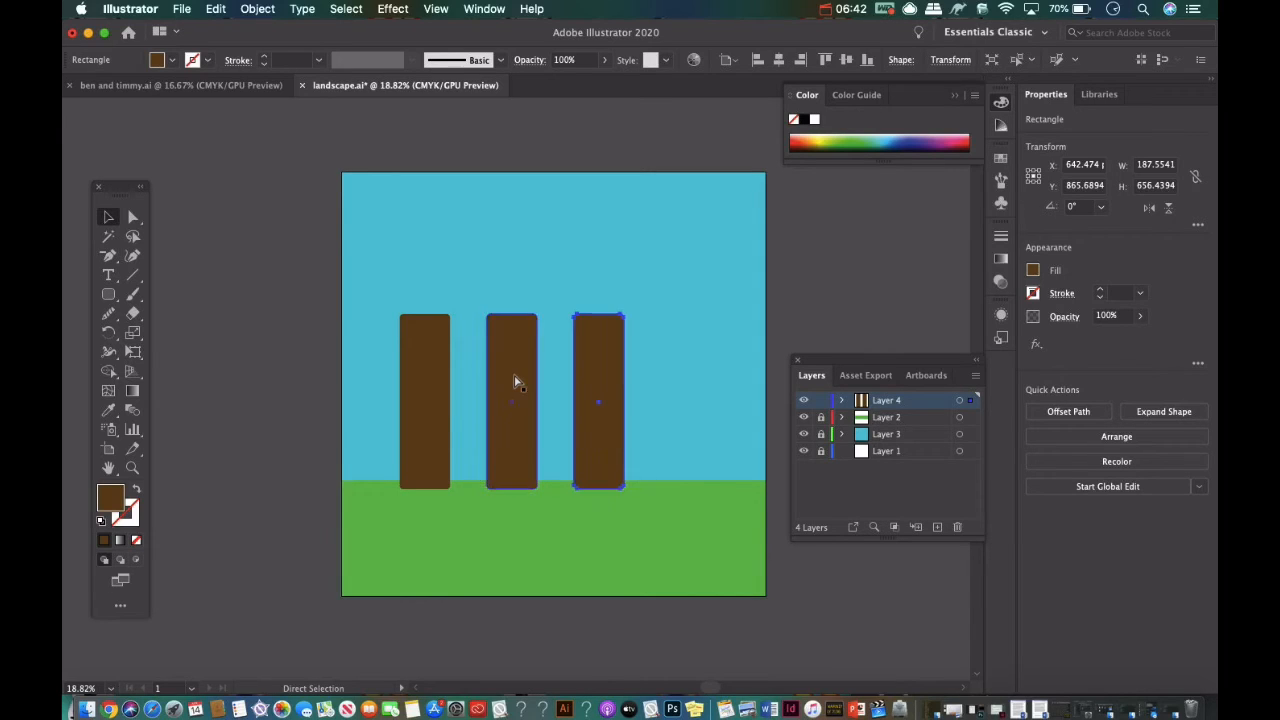
key(super+d)
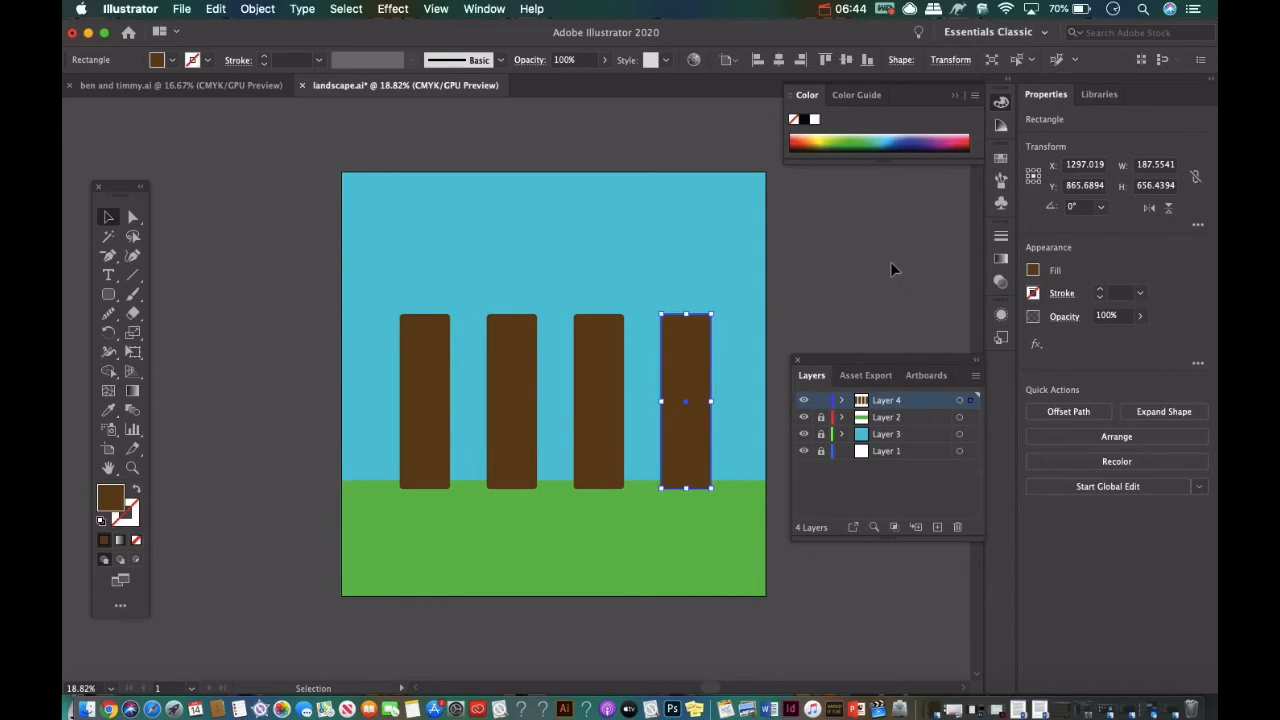
click(890, 262)
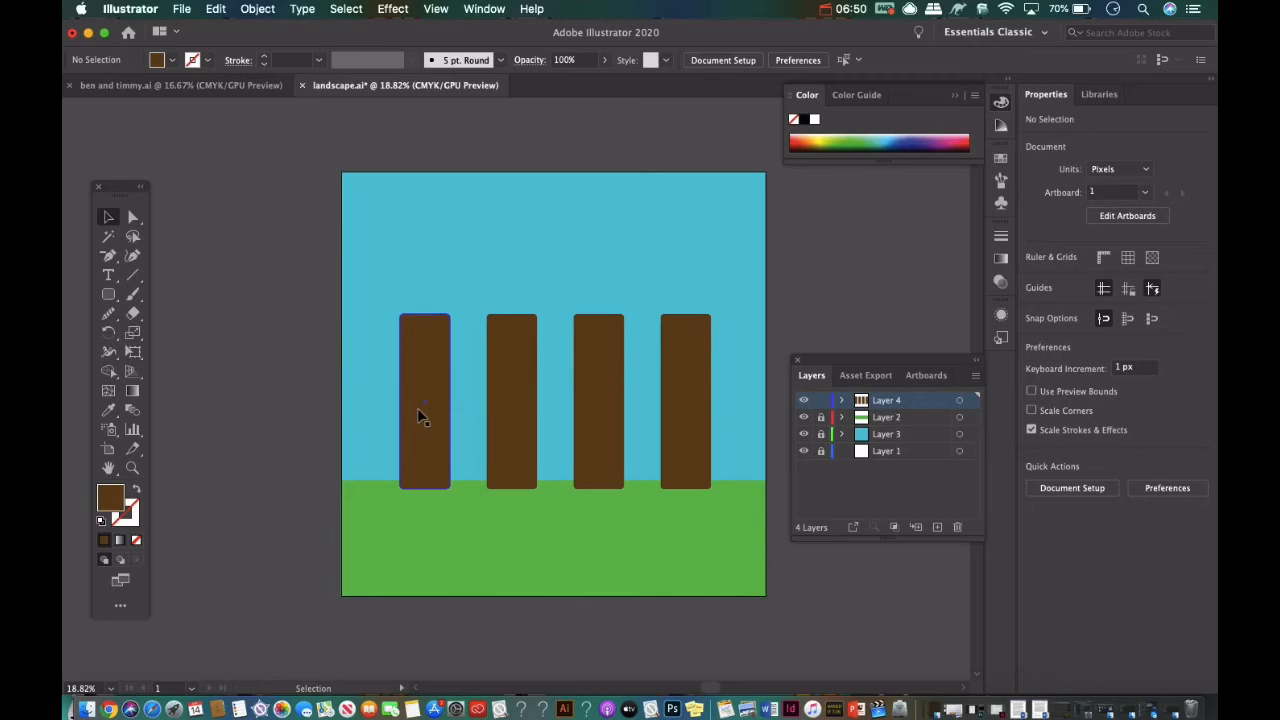
Move the leftmost brown rectangle off the artboard's upper left and copy it rightward into a row of five, spaced about 376 px.
drag(418, 410, 263, 259)
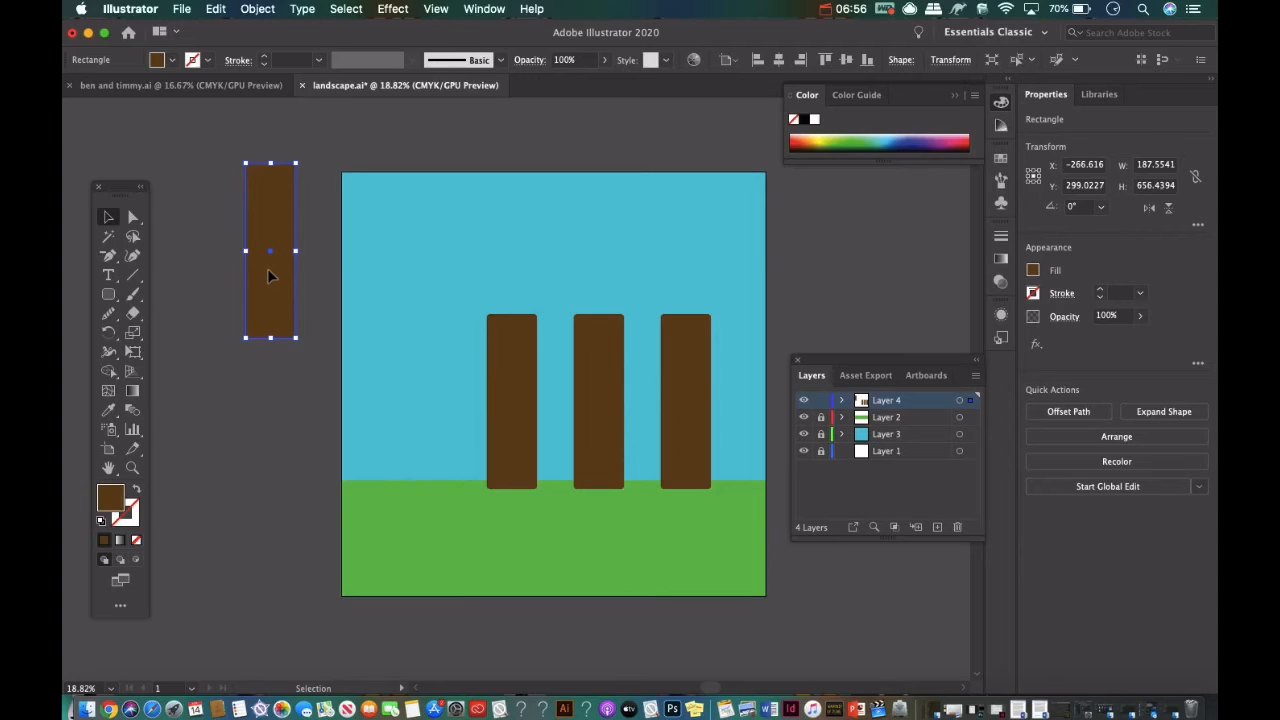
drag(268, 276, 368, 292)
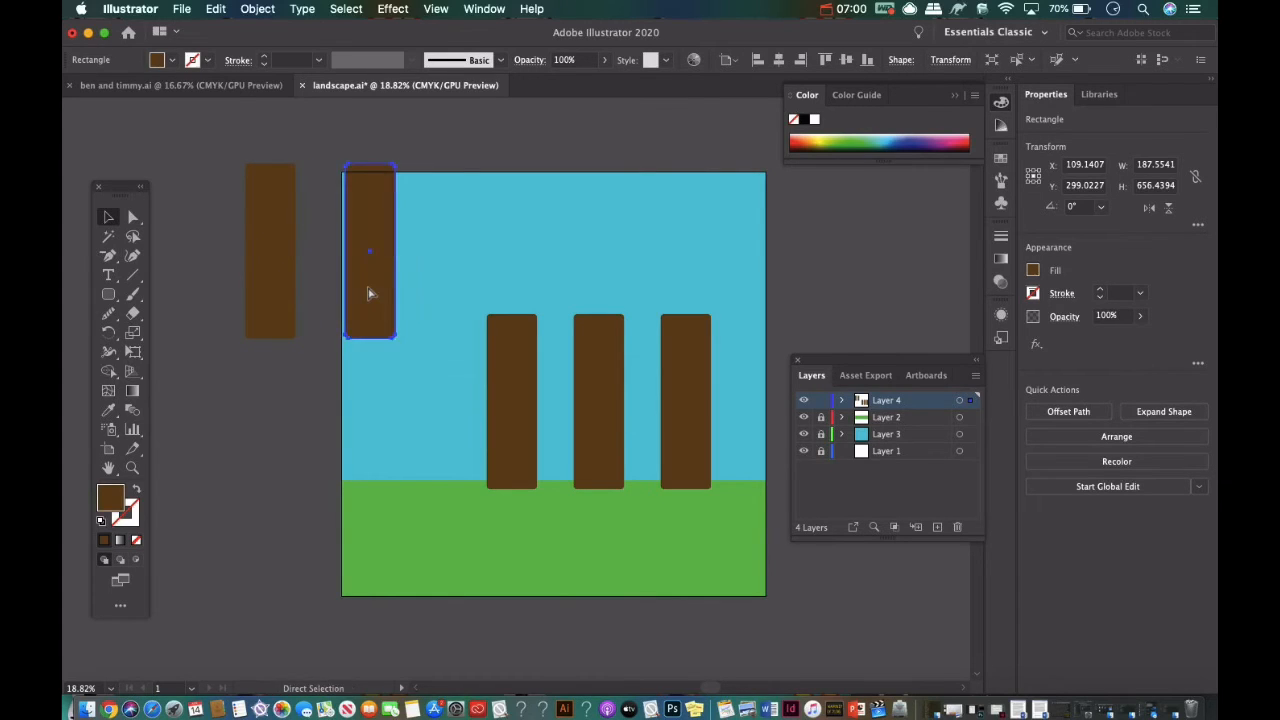
key(super+d)
key(super+d)
key(super+d)
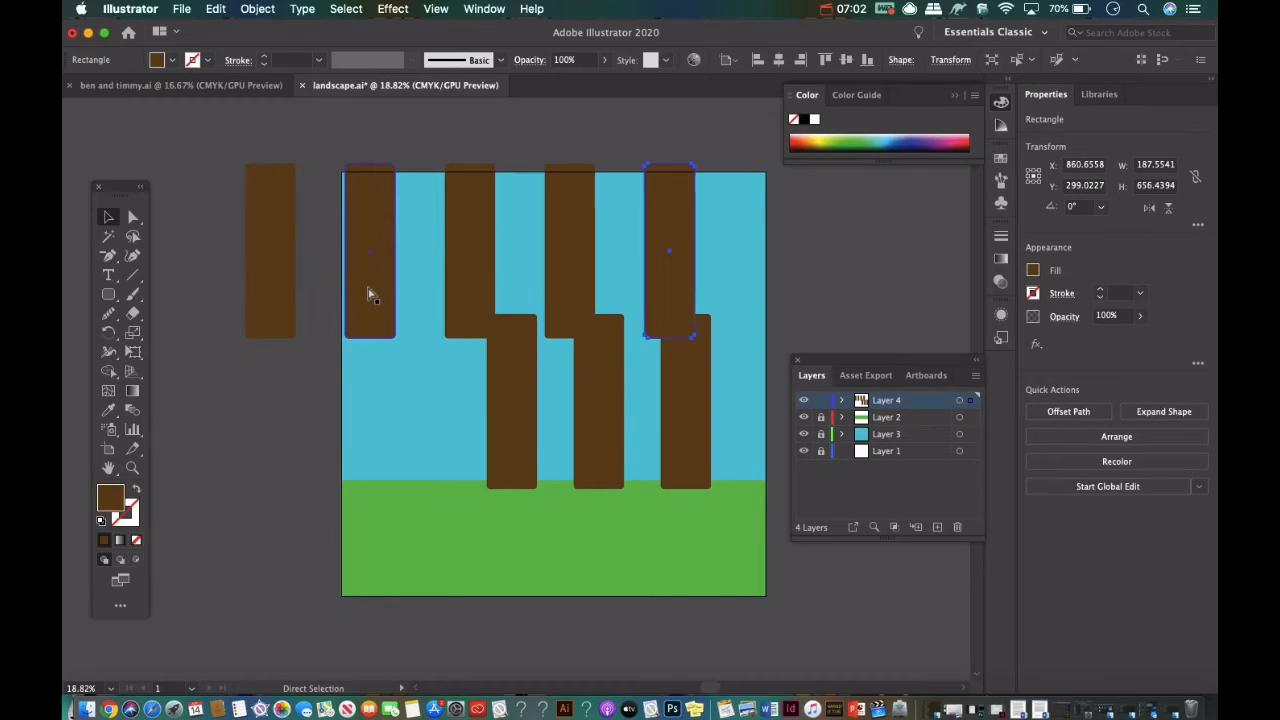
Try to delete the five brown rectangles in the upper row.
shift+click(571, 229)
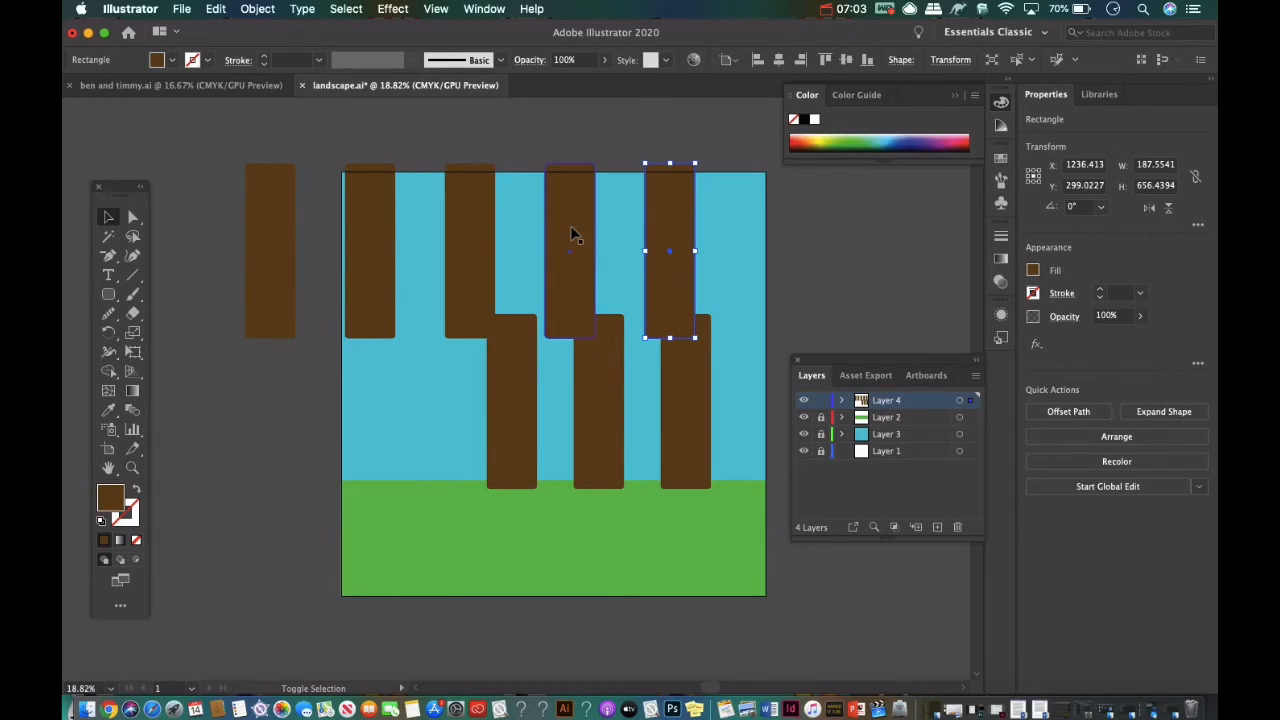
shift+click(368, 238)
shift+click(258, 255)
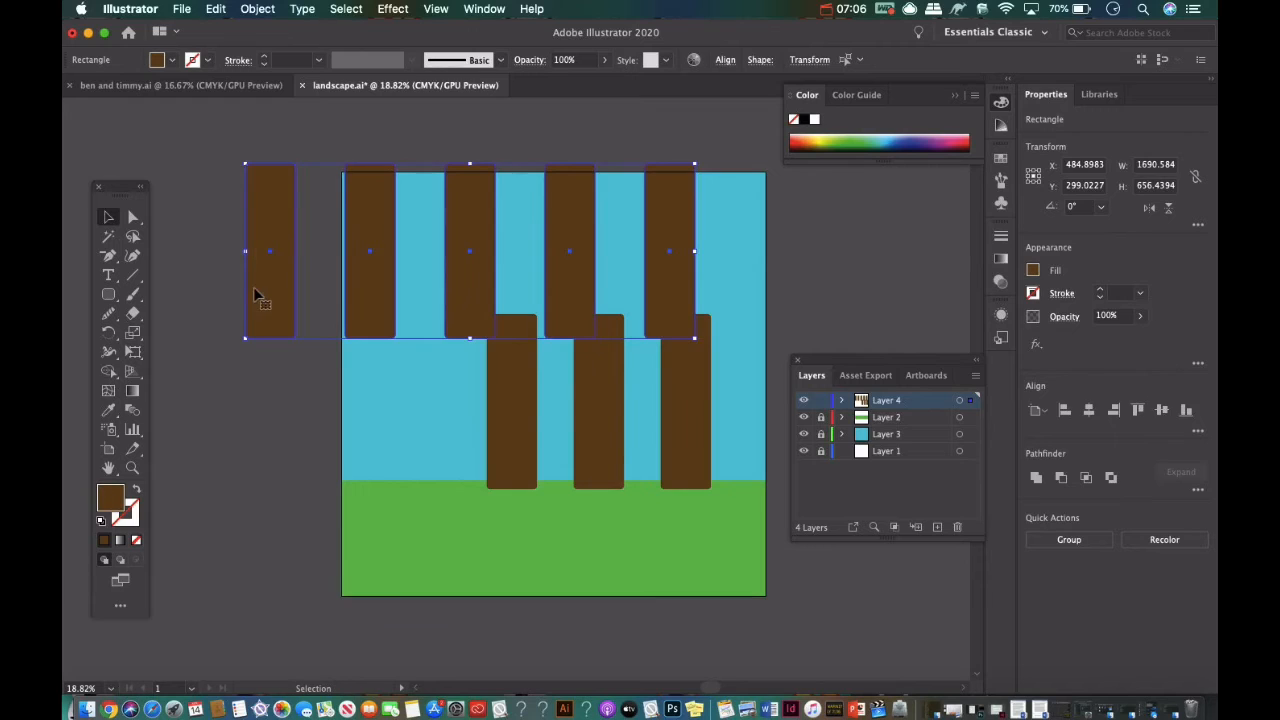
key(Delete)
Undo the upper row of copies and the leftmost rectangle's move to restore the original row of four, and deselect everything.
key(super+z)
key(super+z)
key(super+z)
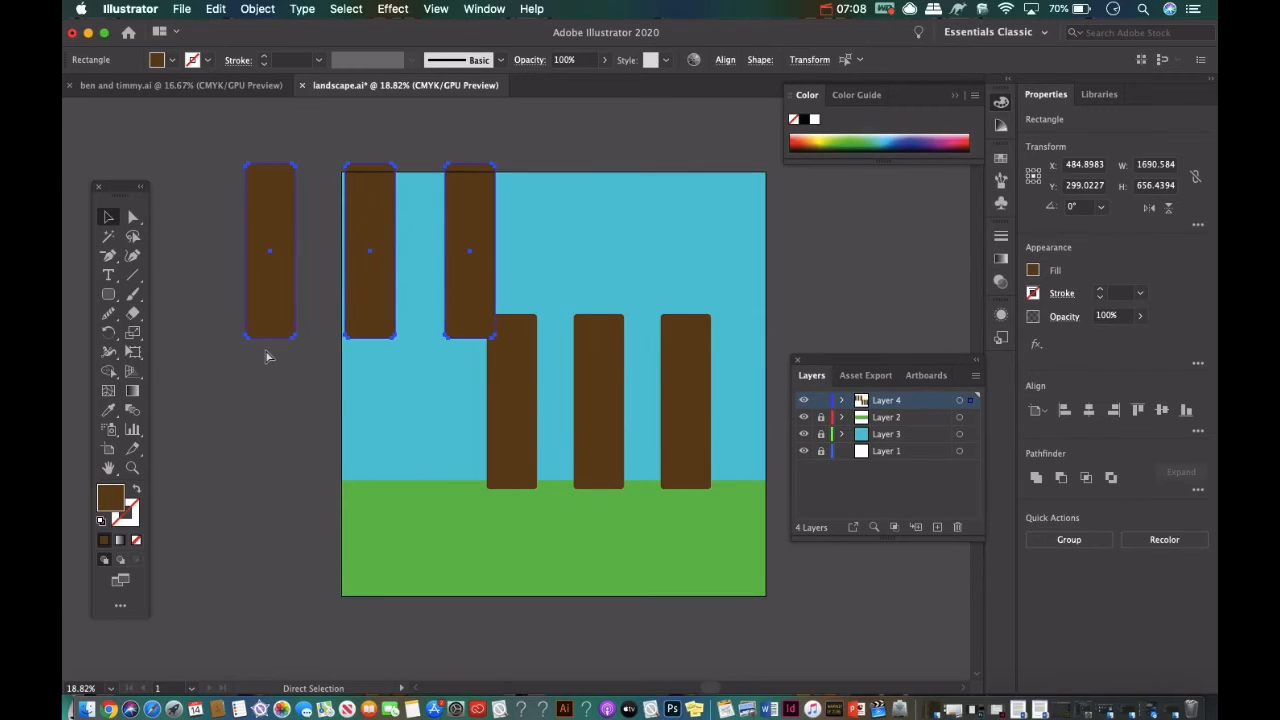
key(super+z)
key(super+z)
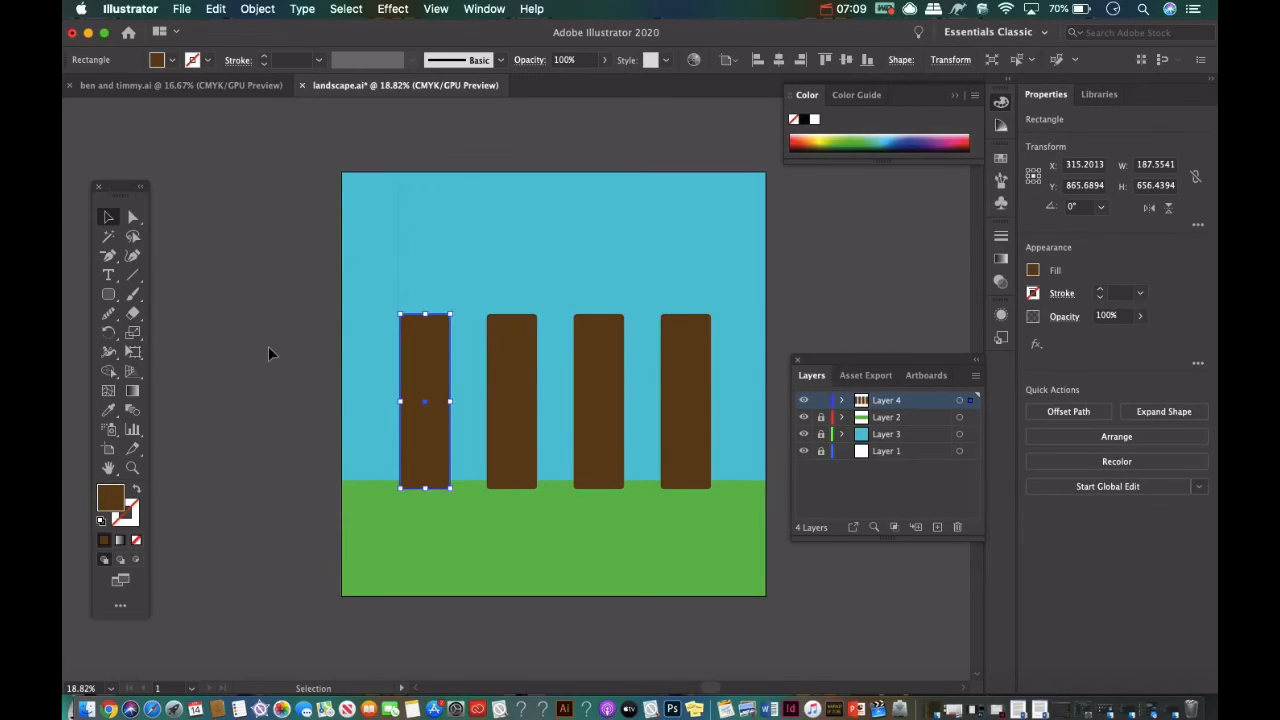
click(268, 346)
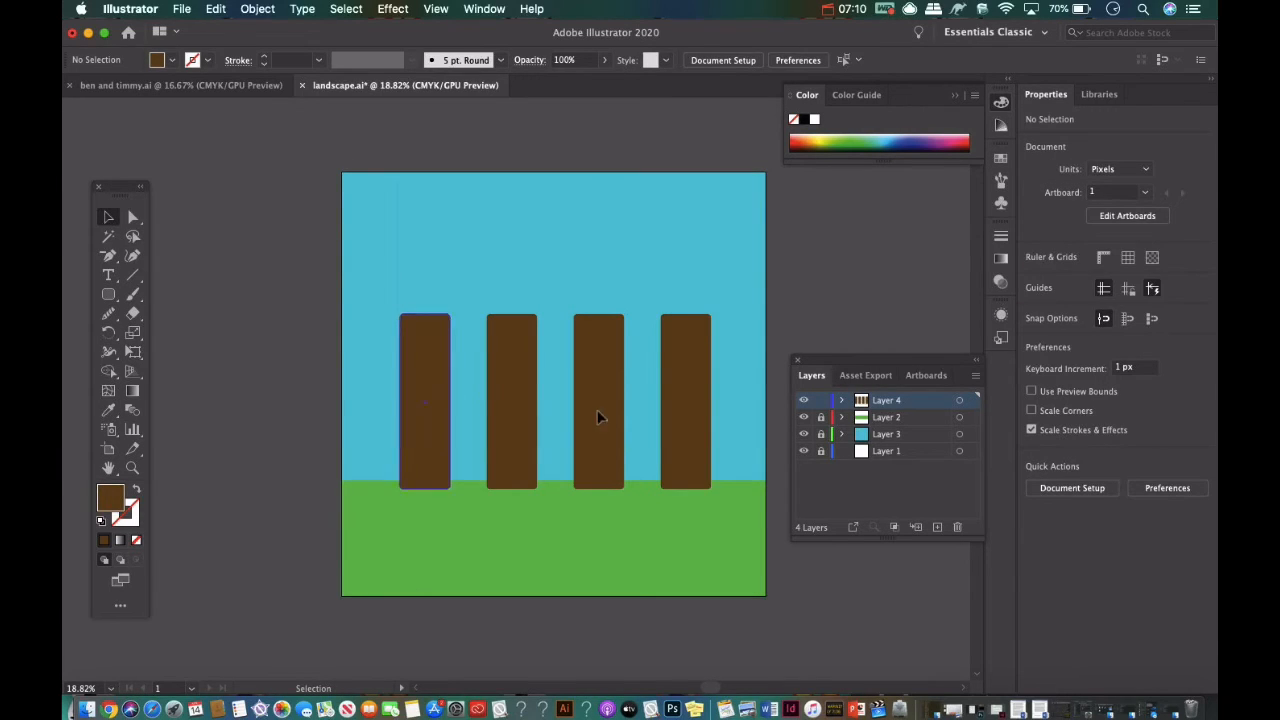
On a new layer above the locked trunk layer, draw a circle about 424 px across and centre it over the leftmost trunk's top.
click(937, 527)
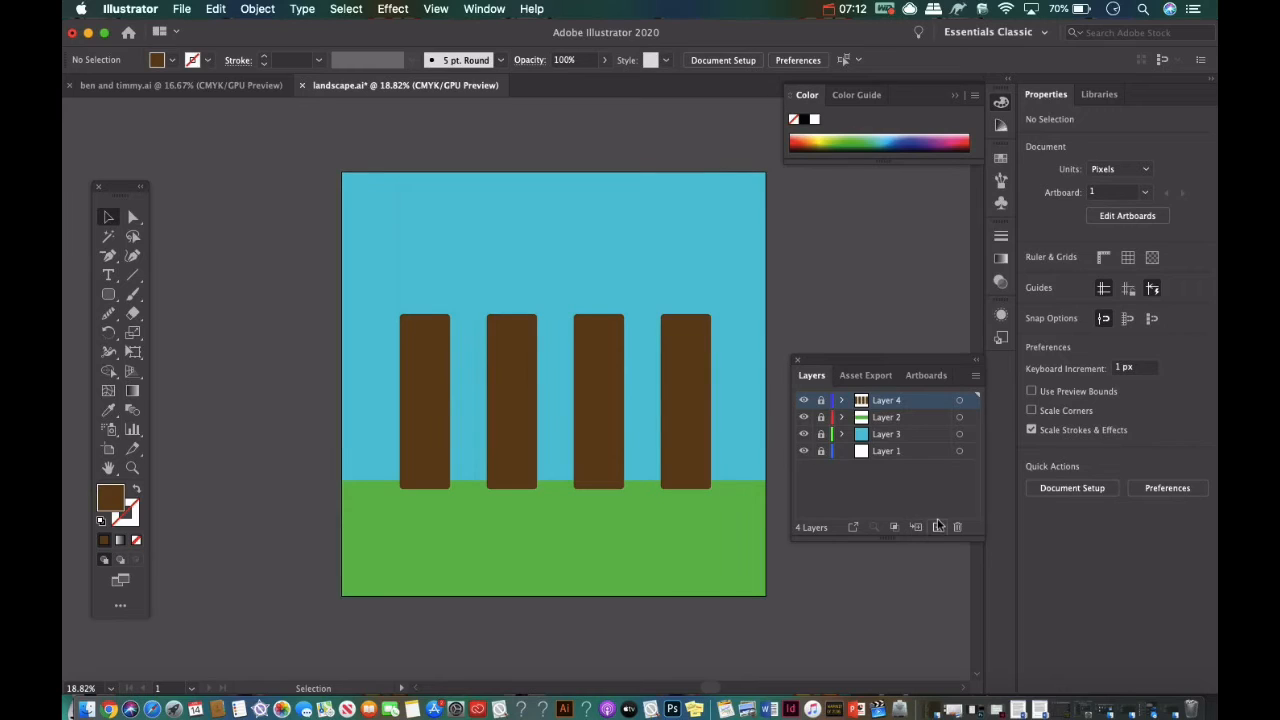
click(113, 295)
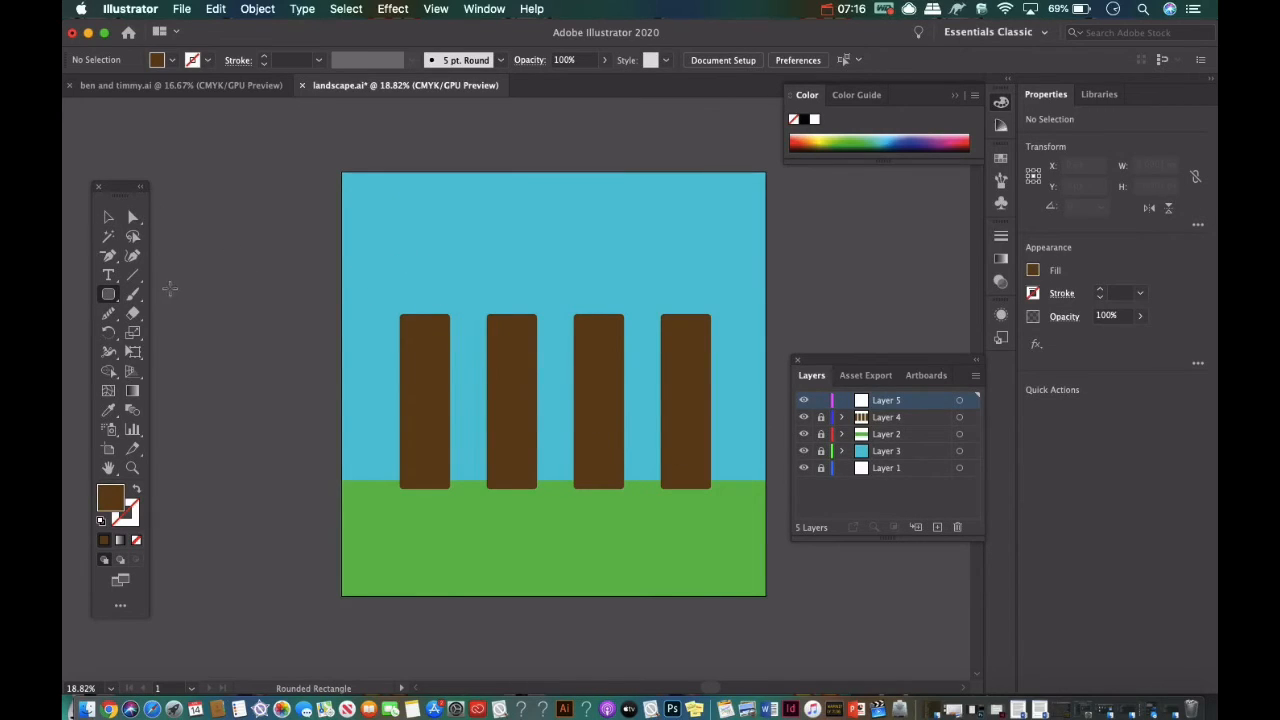
drag(107, 293, 190, 332)
drag(369, 261, 476, 361)
click(108, 217)
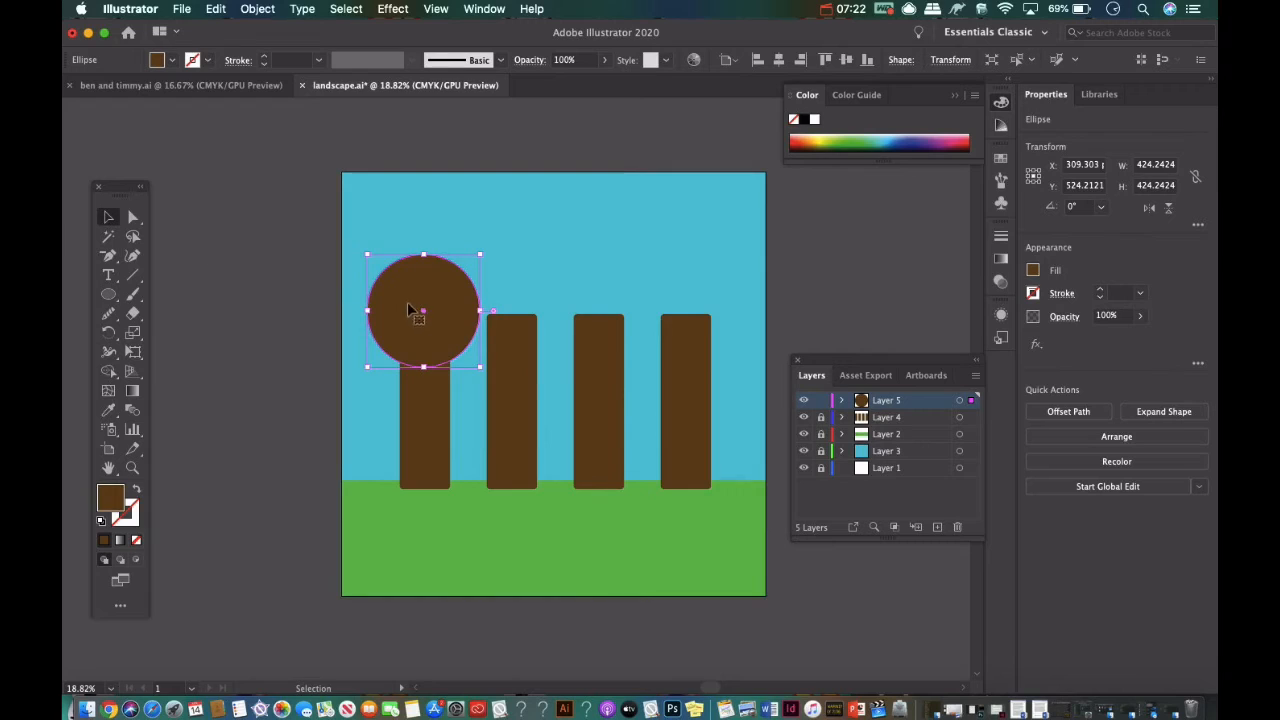
drag(424, 314, 425, 307)
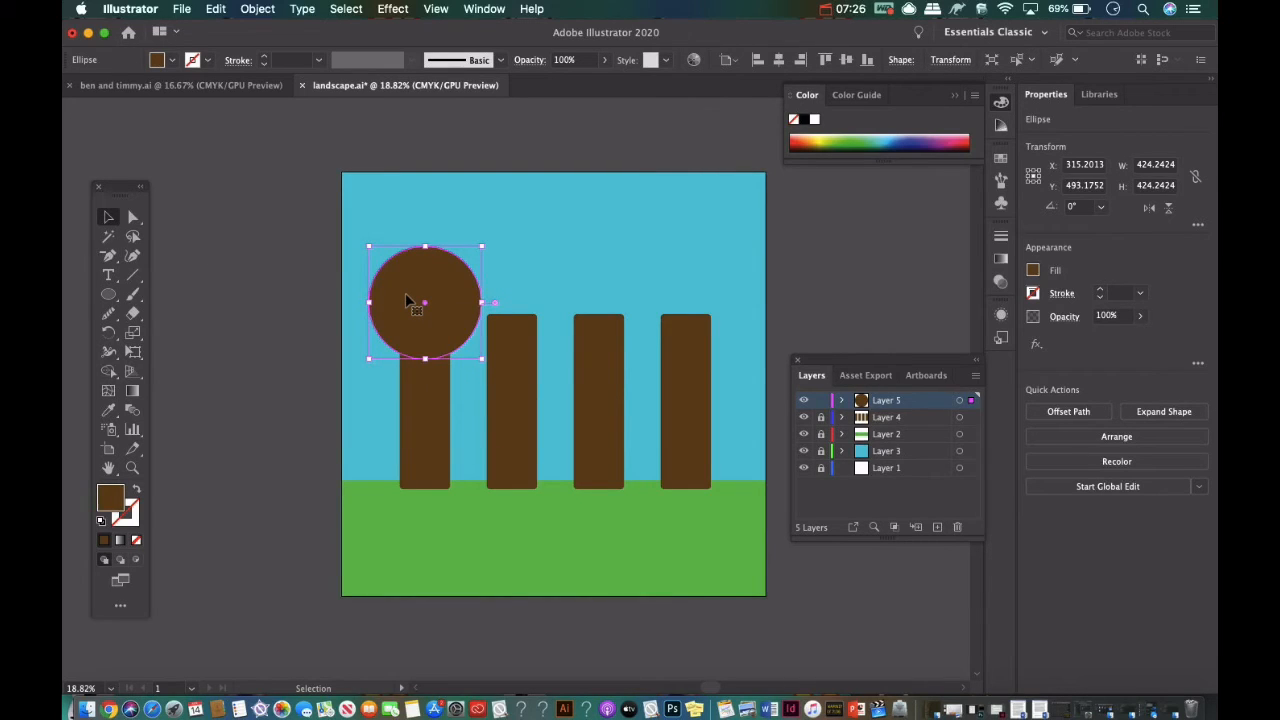
Fill the circle with the dark green 31601B.
double_click(112, 496)
click(928, 326)
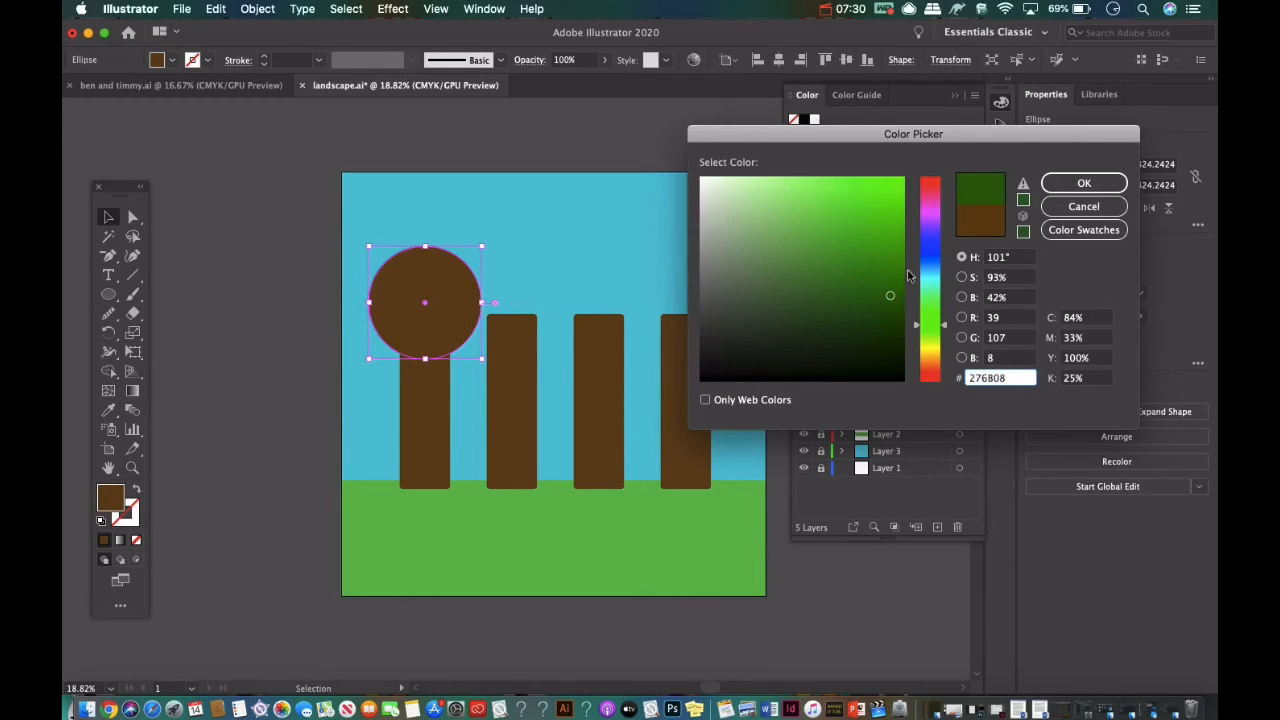
mouse_move(880, 241)
mouse_down()
mouse_move(857, 209)
mouse_move(806, 222)
mouse_up()
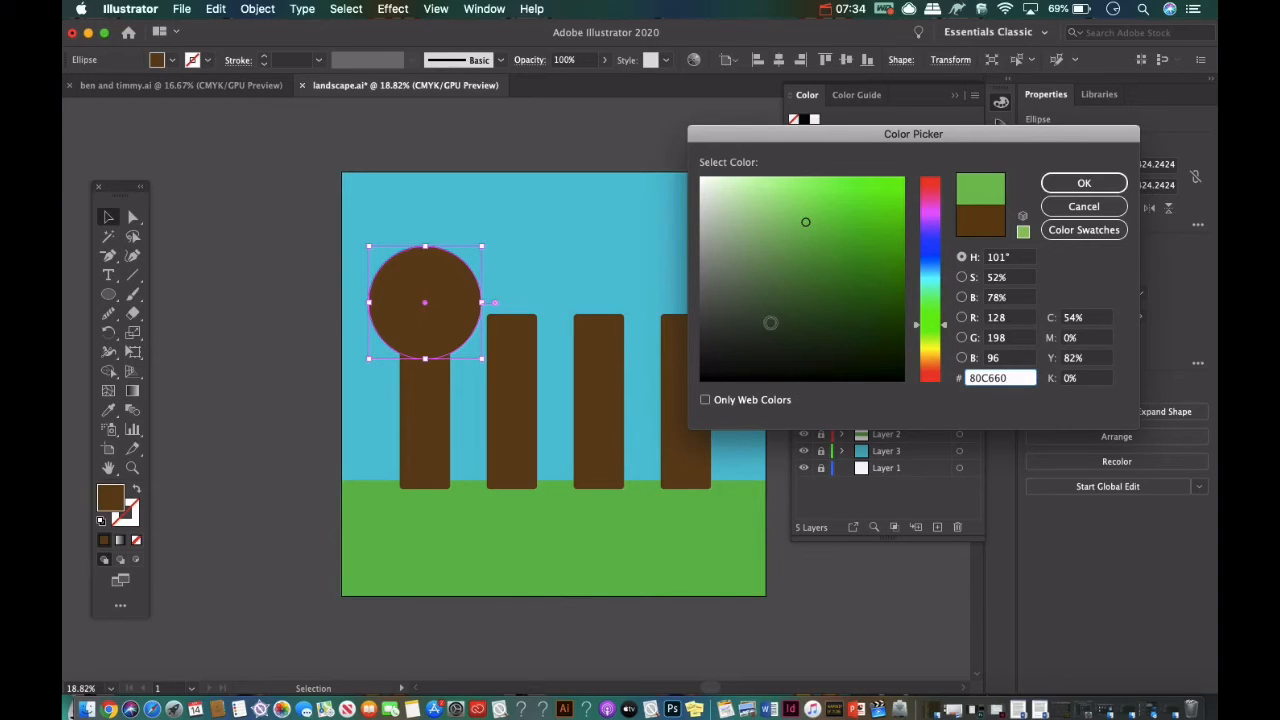
click(848, 303)
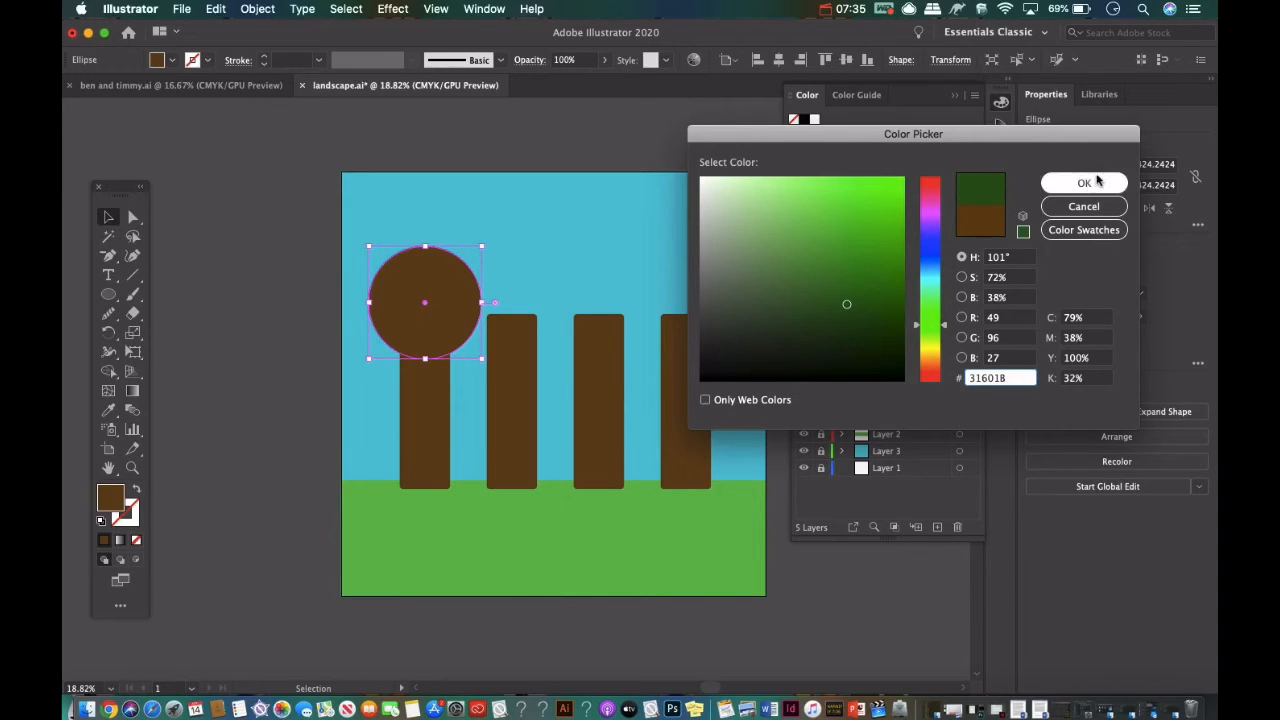
click(1084, 183)
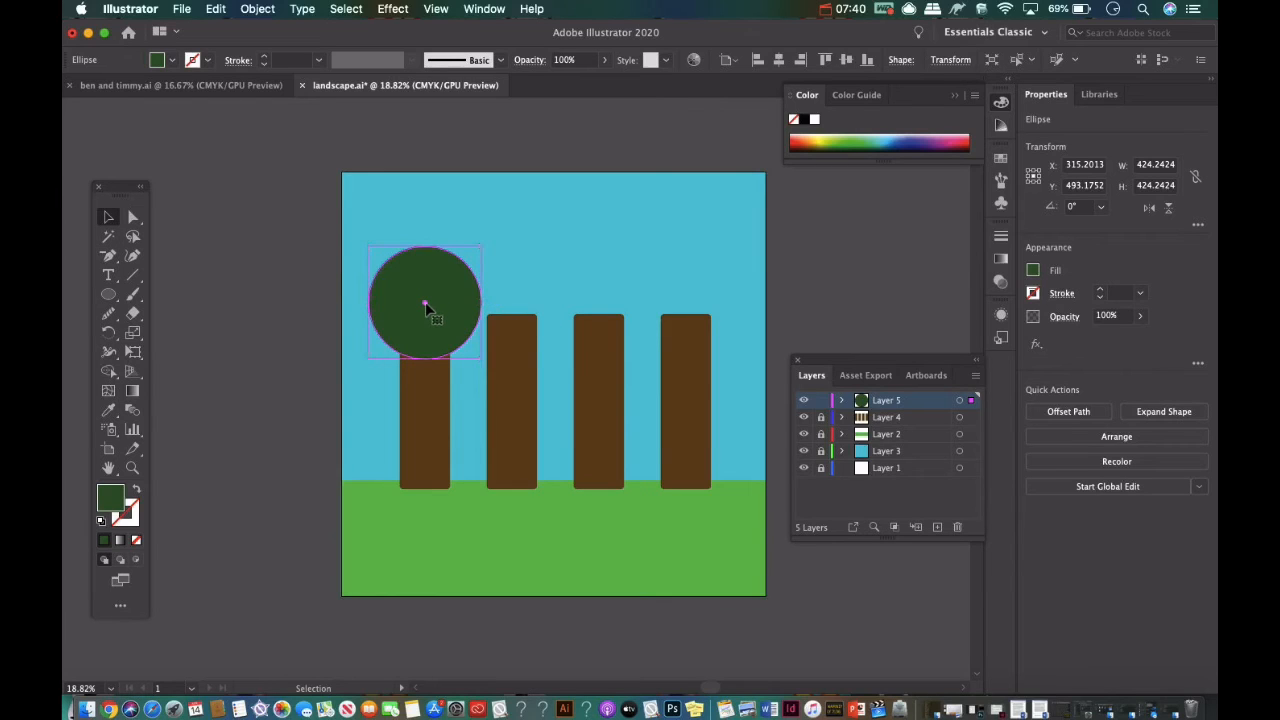
Duplicate the green circle about 327 px to the right and repeat the copy so each of the four trunks has a treetop.
drag(425, 302, 512, 316)
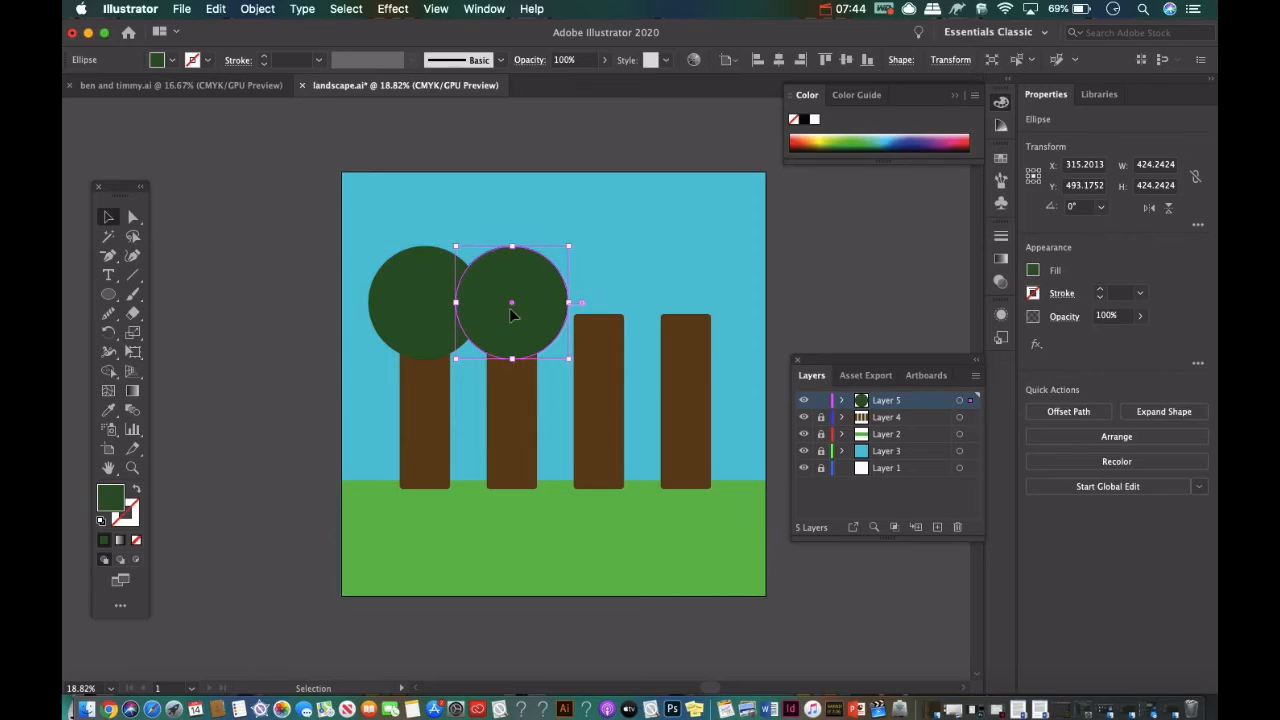
key(super+d)
key(super+d)
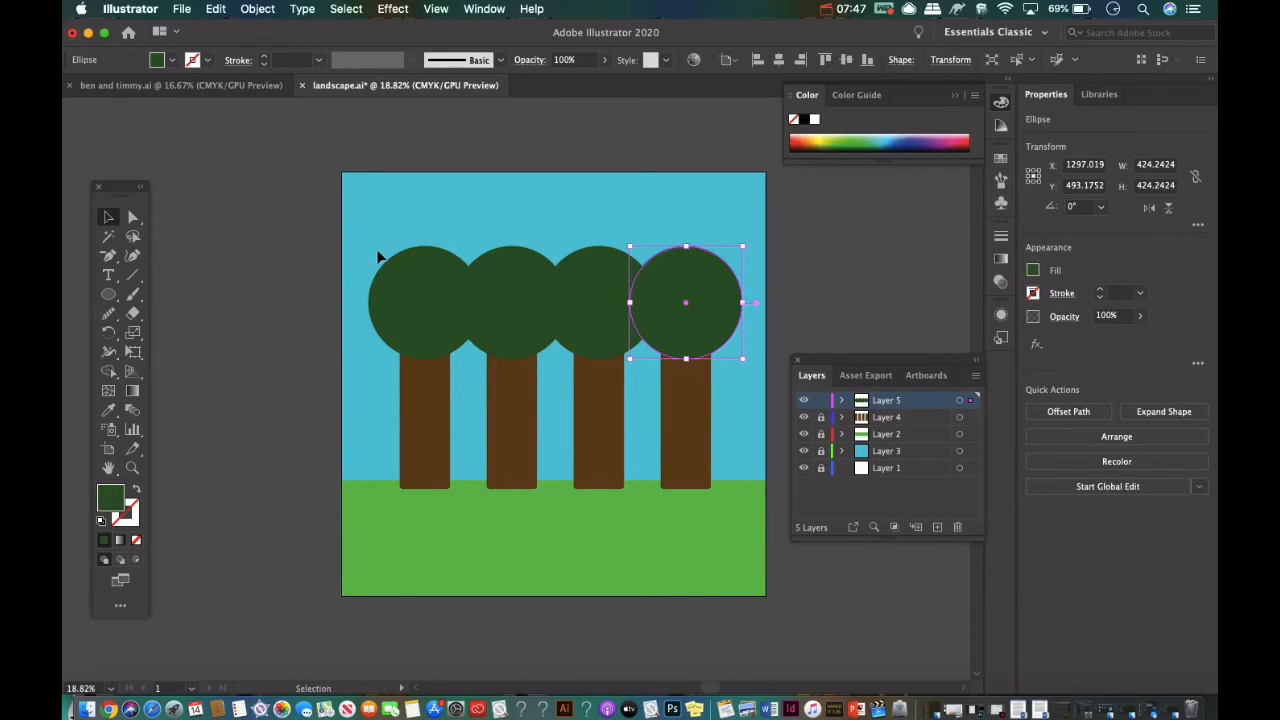
click(333, 267)
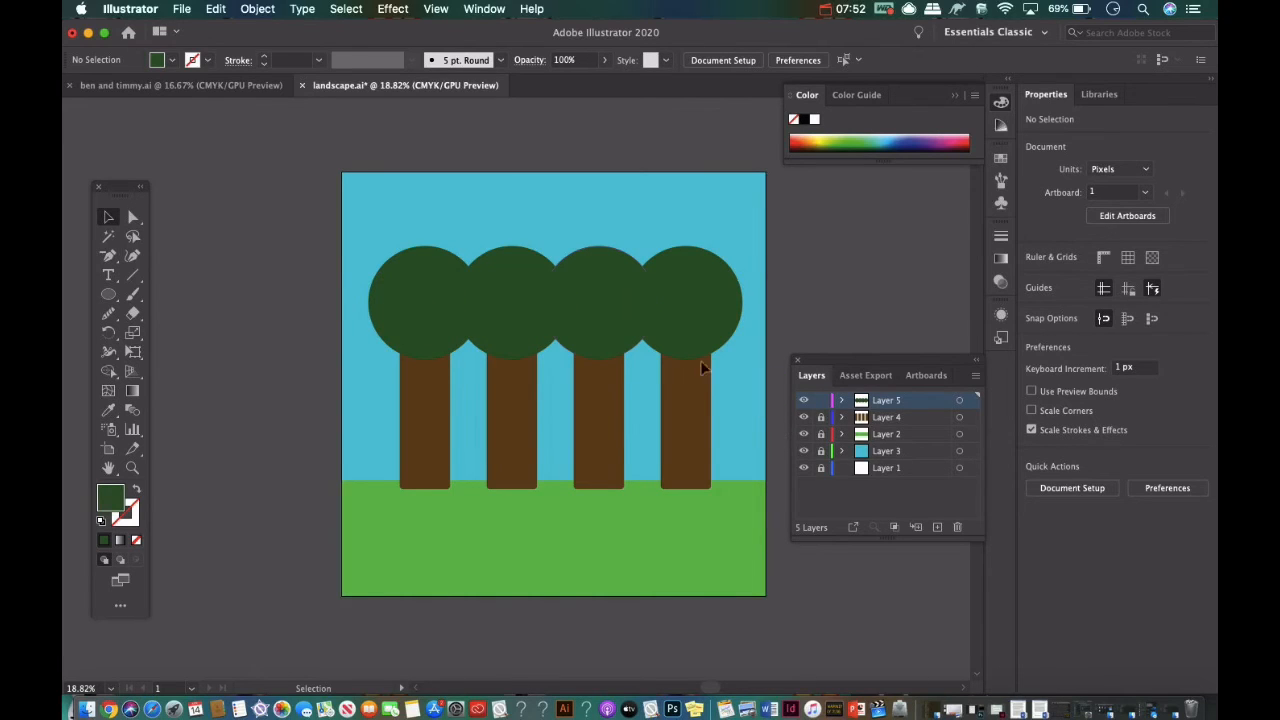
Unlock the trunk layer, scale all four trees together proportionally to about 1194 by 775 px and centre them on the artboard.
click(424, 310)
shift+click(531, 317)
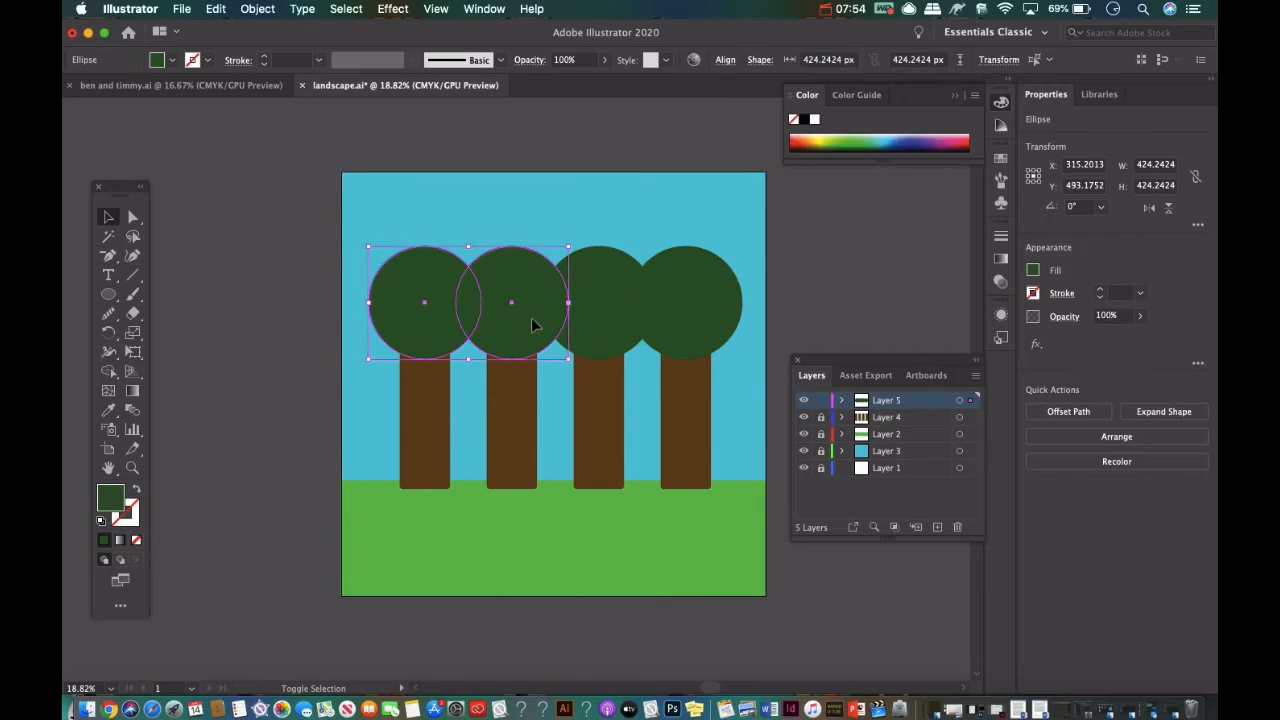
click(820, 425)
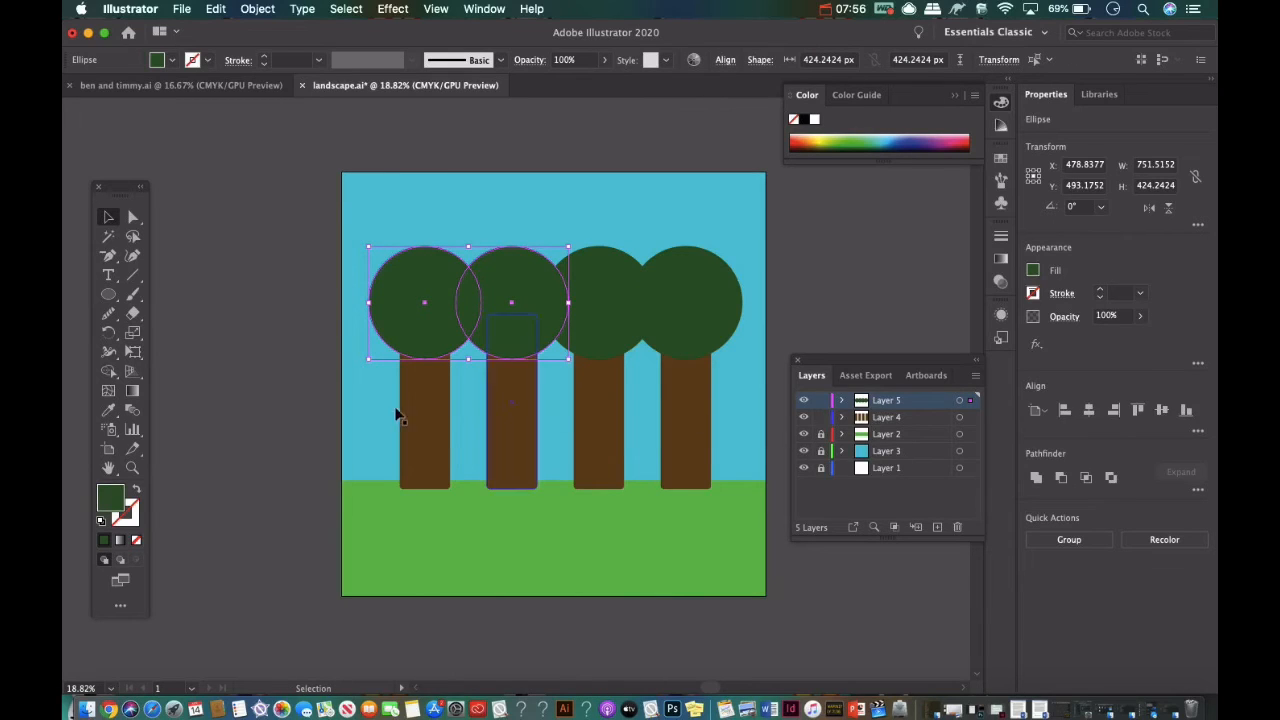
shift+click(417, 403)
shift+click(523, 428)
shift+click(620, 413)
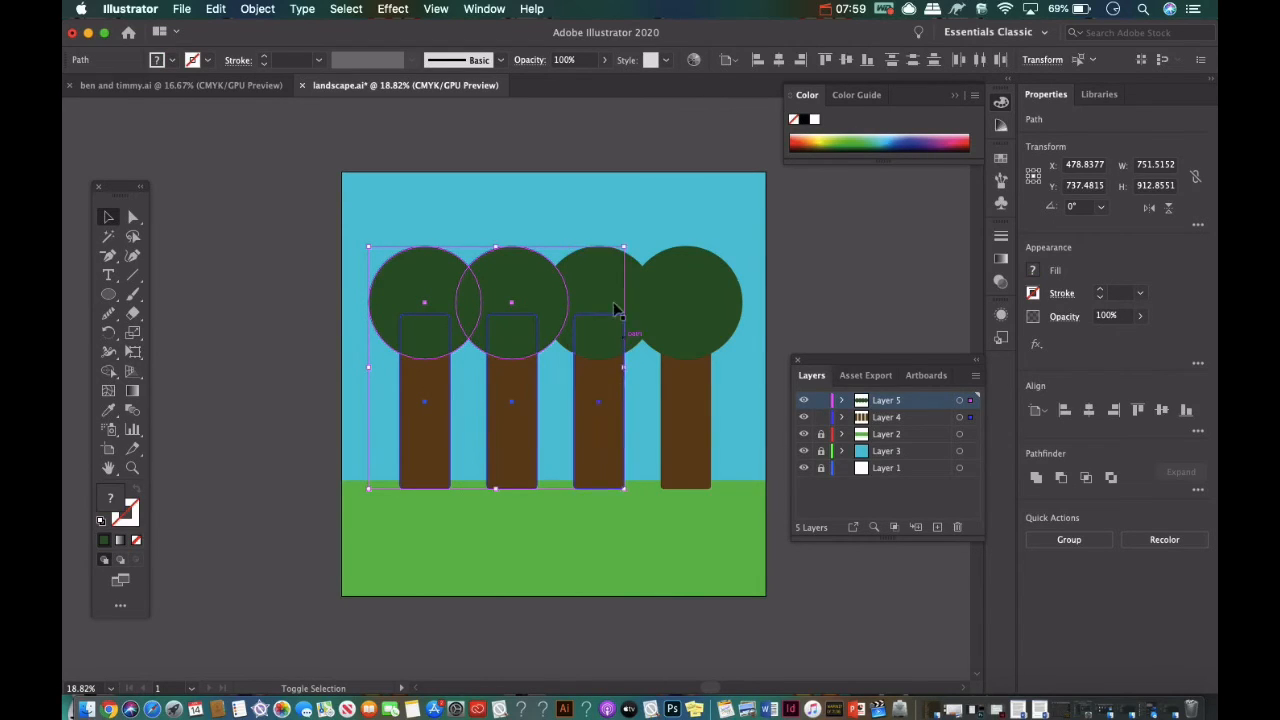
shift+click(605, 300)
shift+click(688, 300)
shift+click(690, 410)
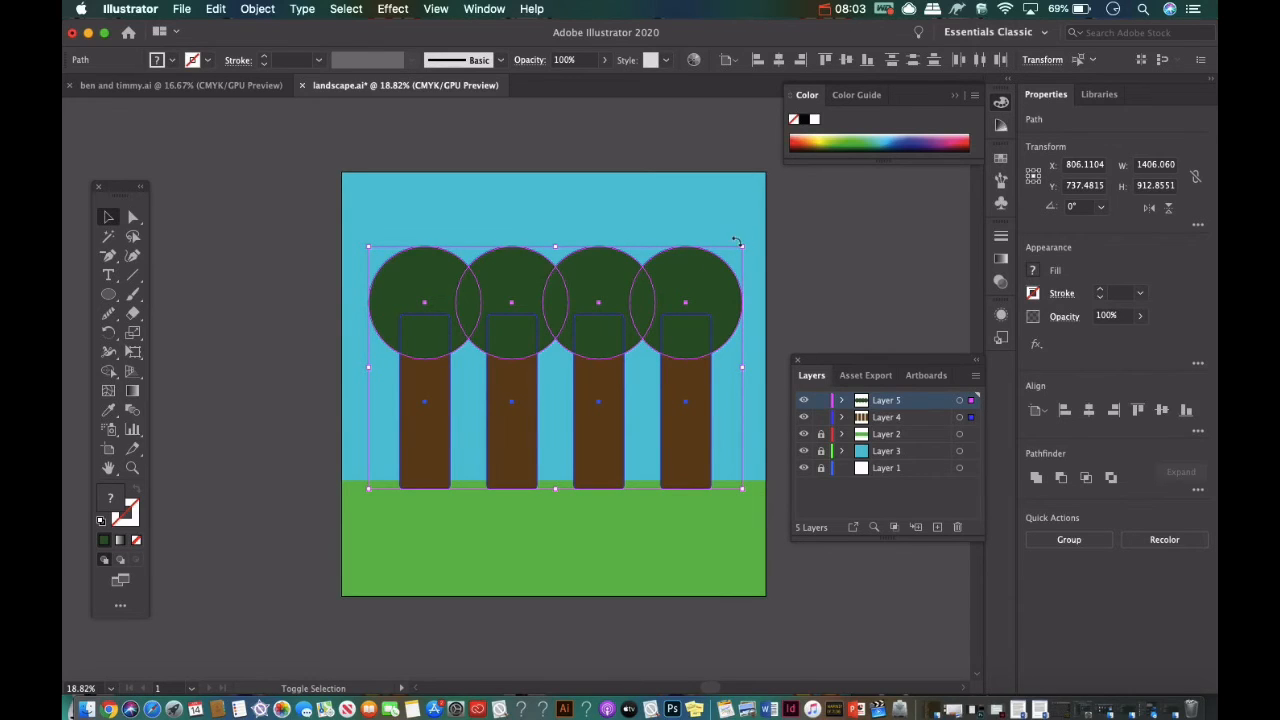
drag(745, 243, 688, 281)
drag(568, 316, 594, 322)
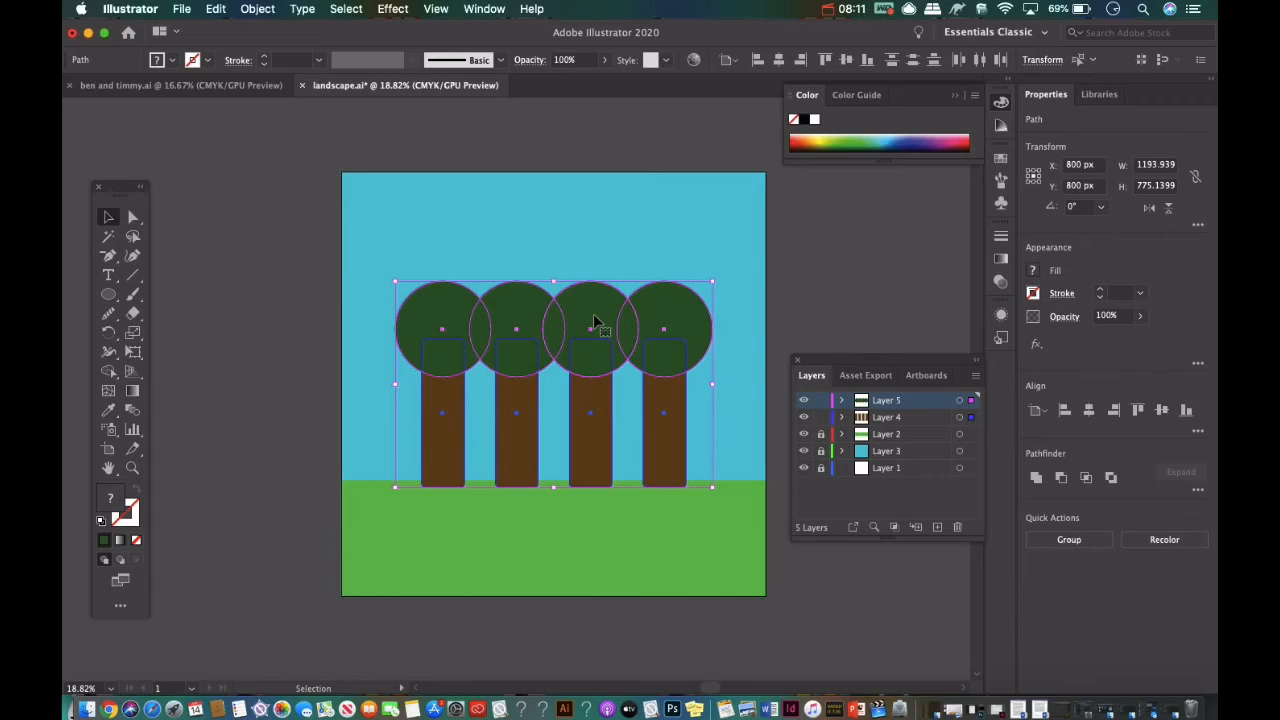
click(762, 314)
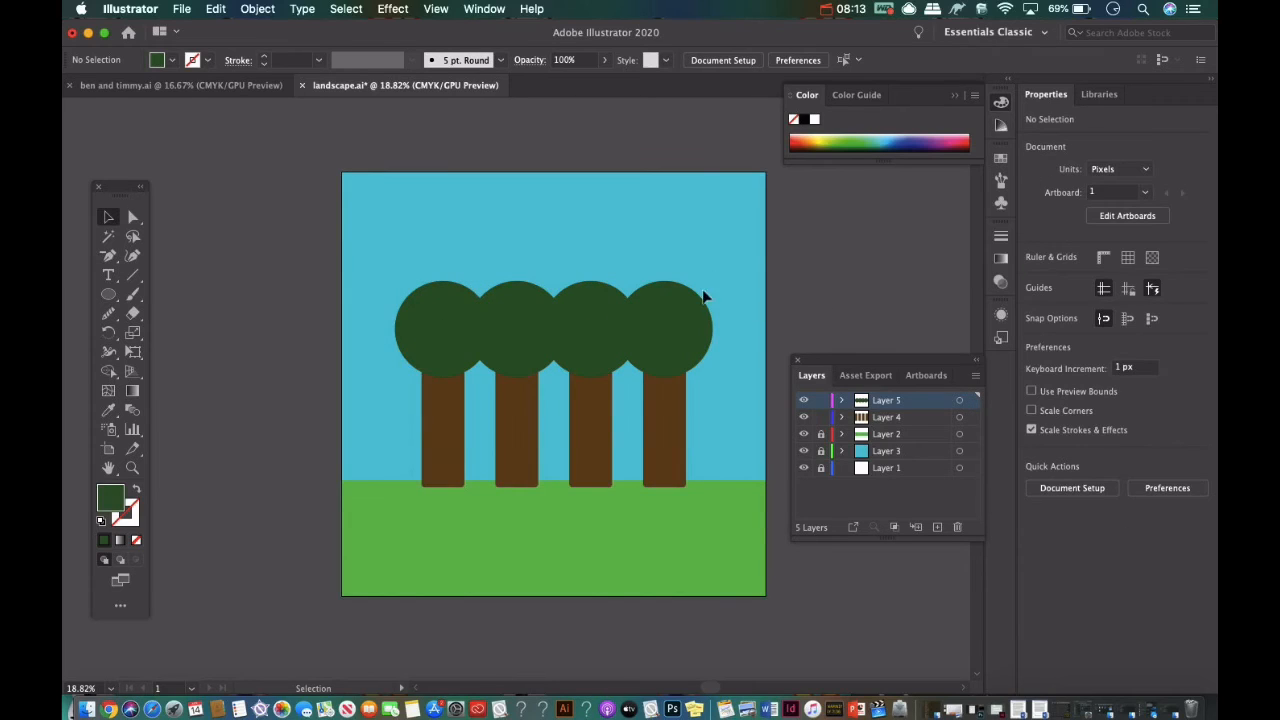
Lock the tree layers, add a new layer on top and set the fill colour to white for drawing ellipses.
click(107, 296)
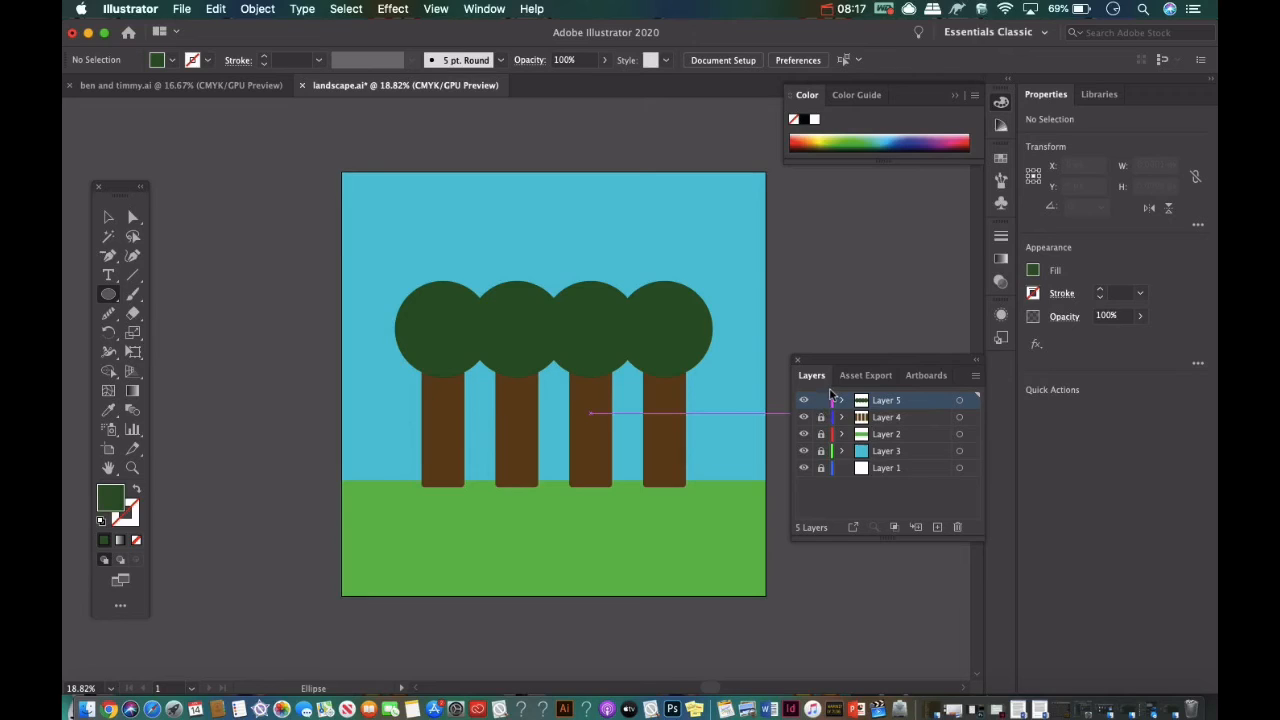
click(937, 527)
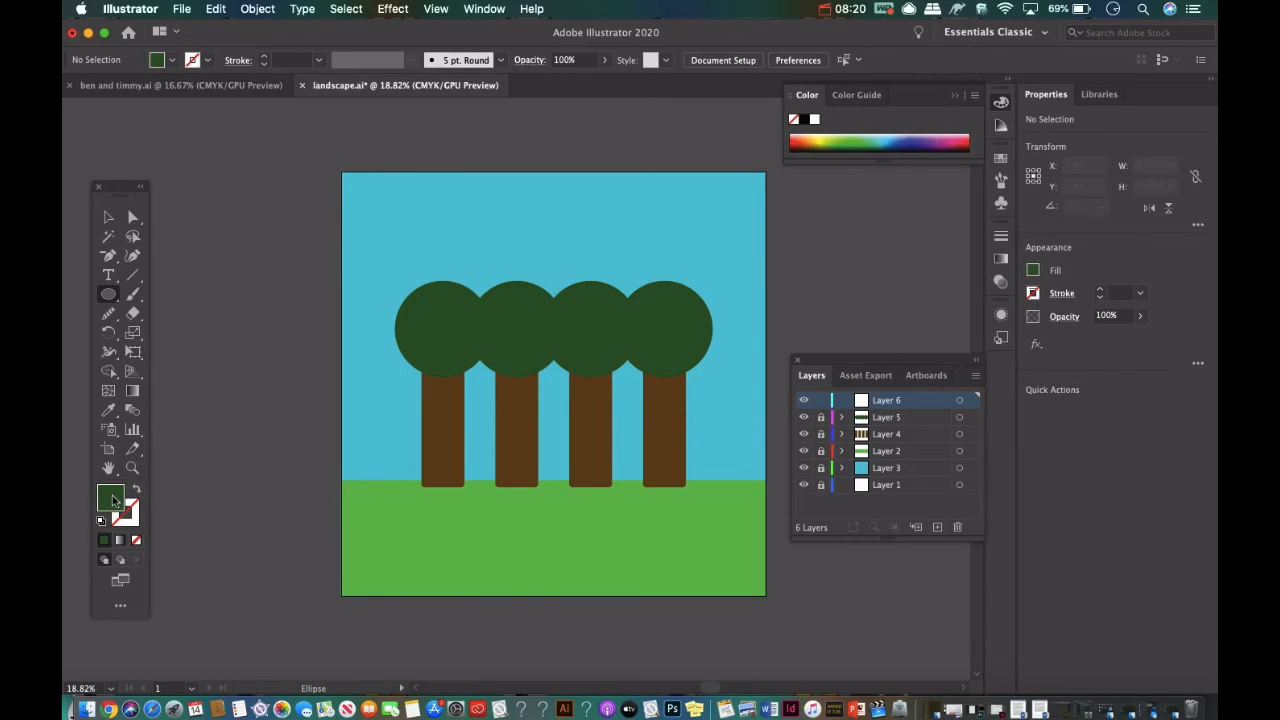
double_click(112, 499)
click(723, 184)
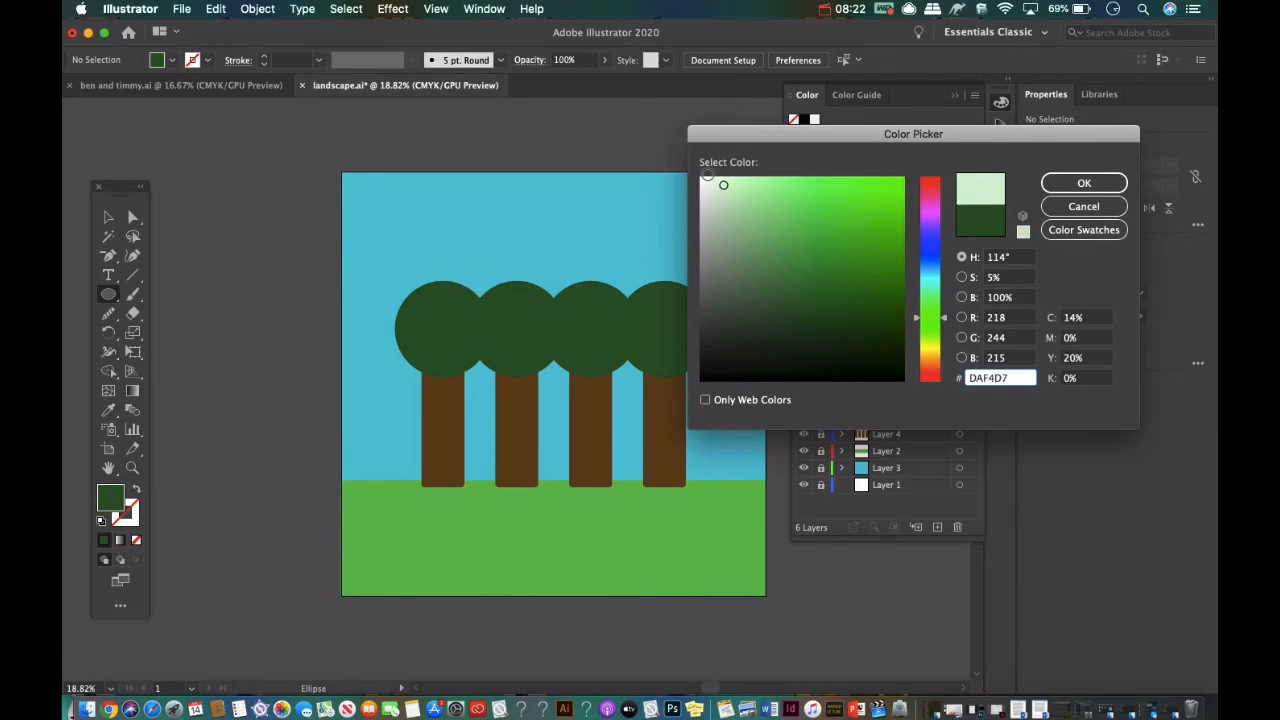
drag(707, 175, 691, 171)
click(1084, 183)
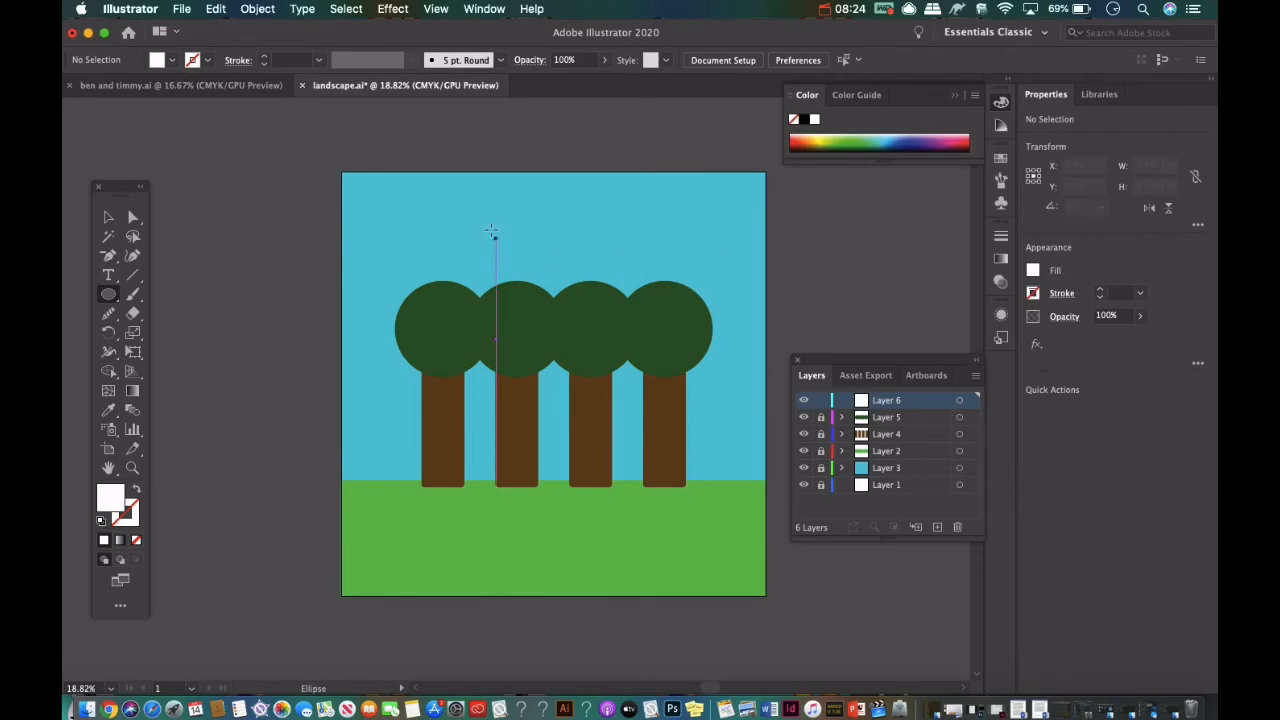
Draw two white circles about 173 and 288 px across and place the larger one in the sky to the right of the smaller.
drag(402, 199, 420, 242)
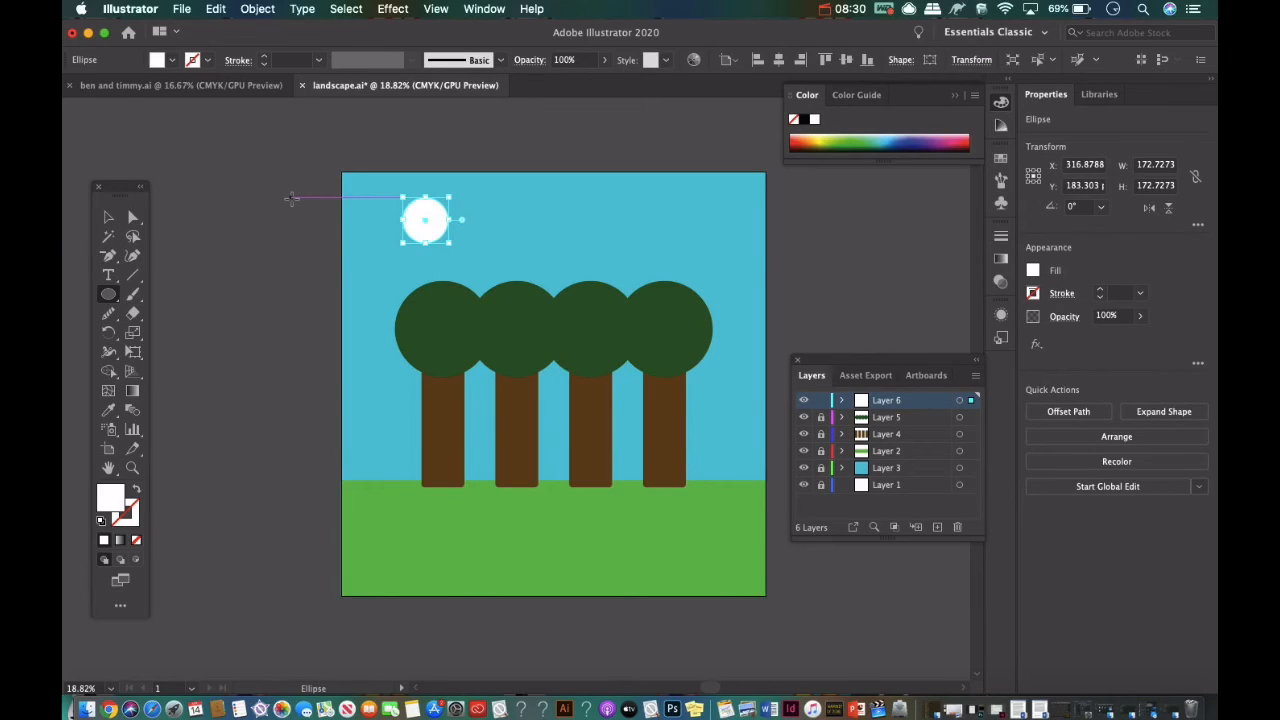
drag(291, 197, 344, 271)
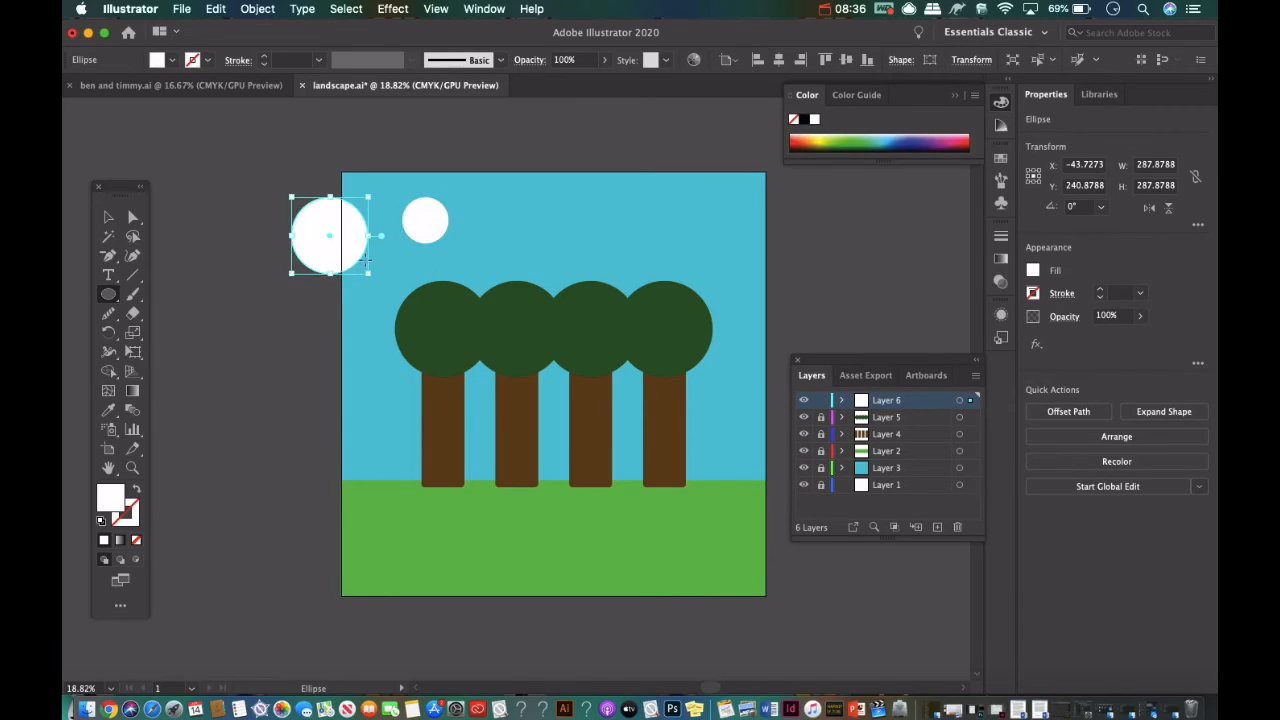
click(108, 217)
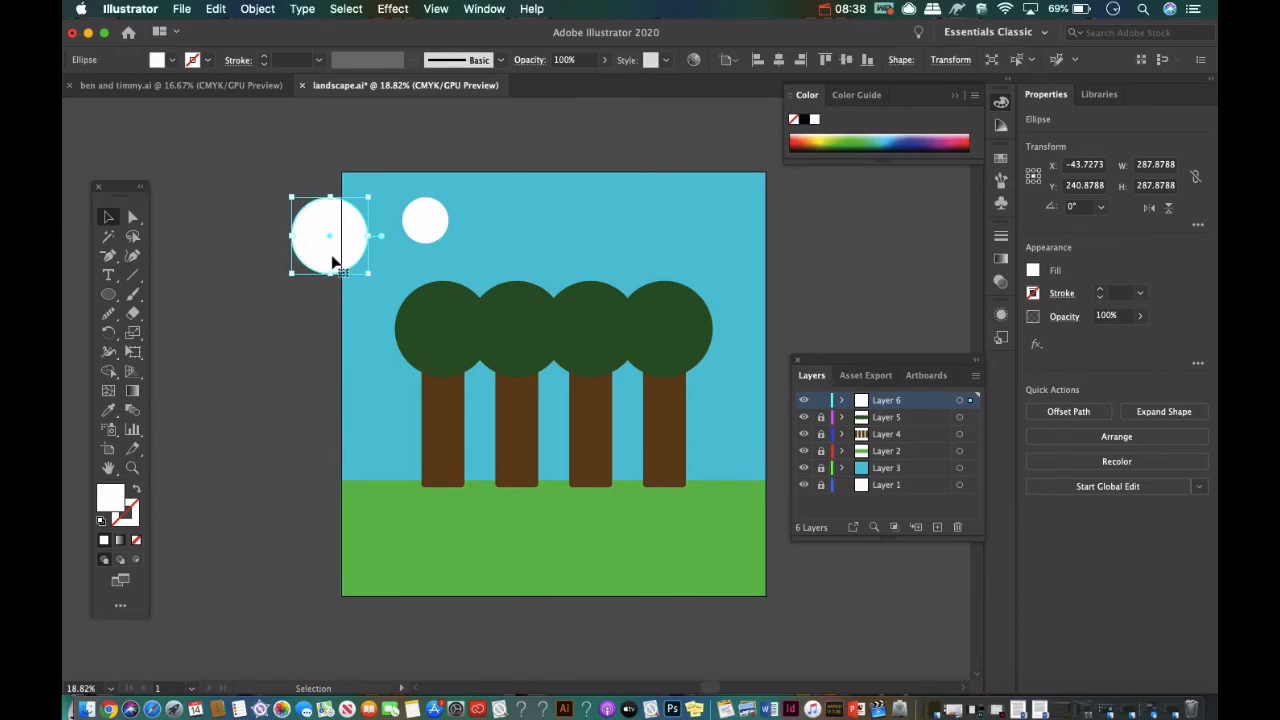
click(377, 244)
drag(318, 236, 499, 211)
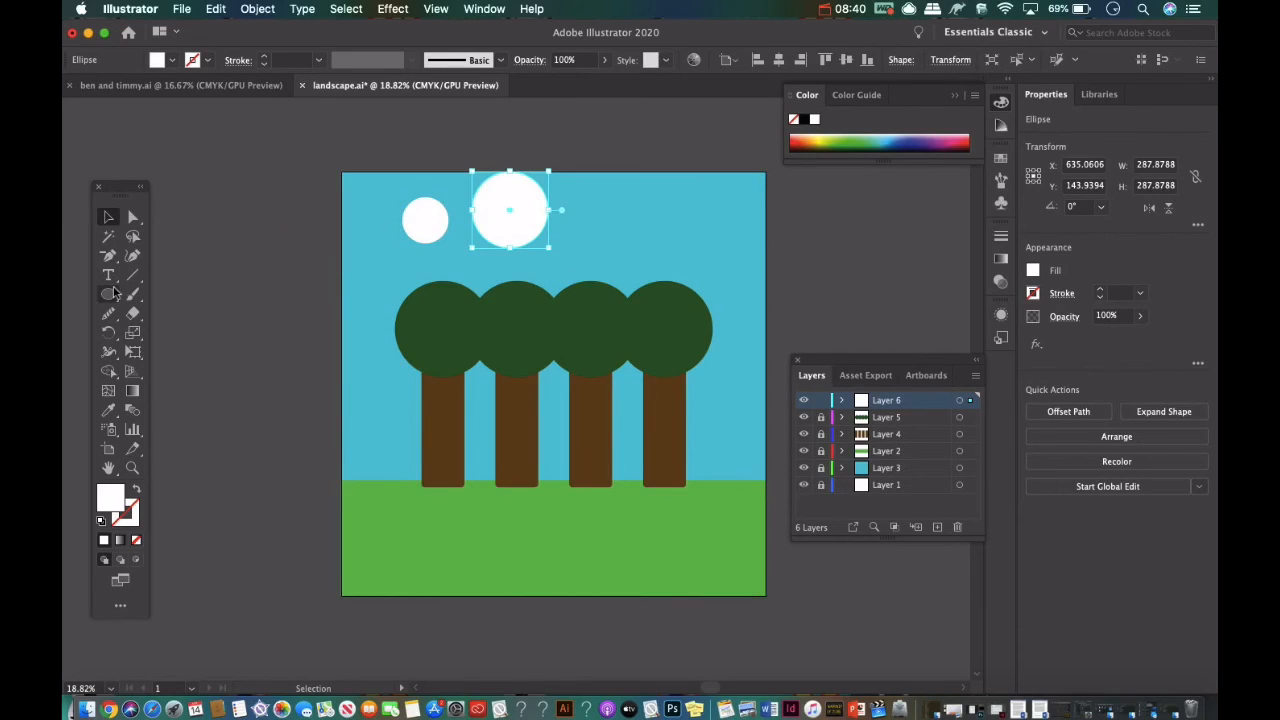
Add a small white circle at the large circle's right edge and move the medium circle onto the large circle's lower left.
click(108, 294)
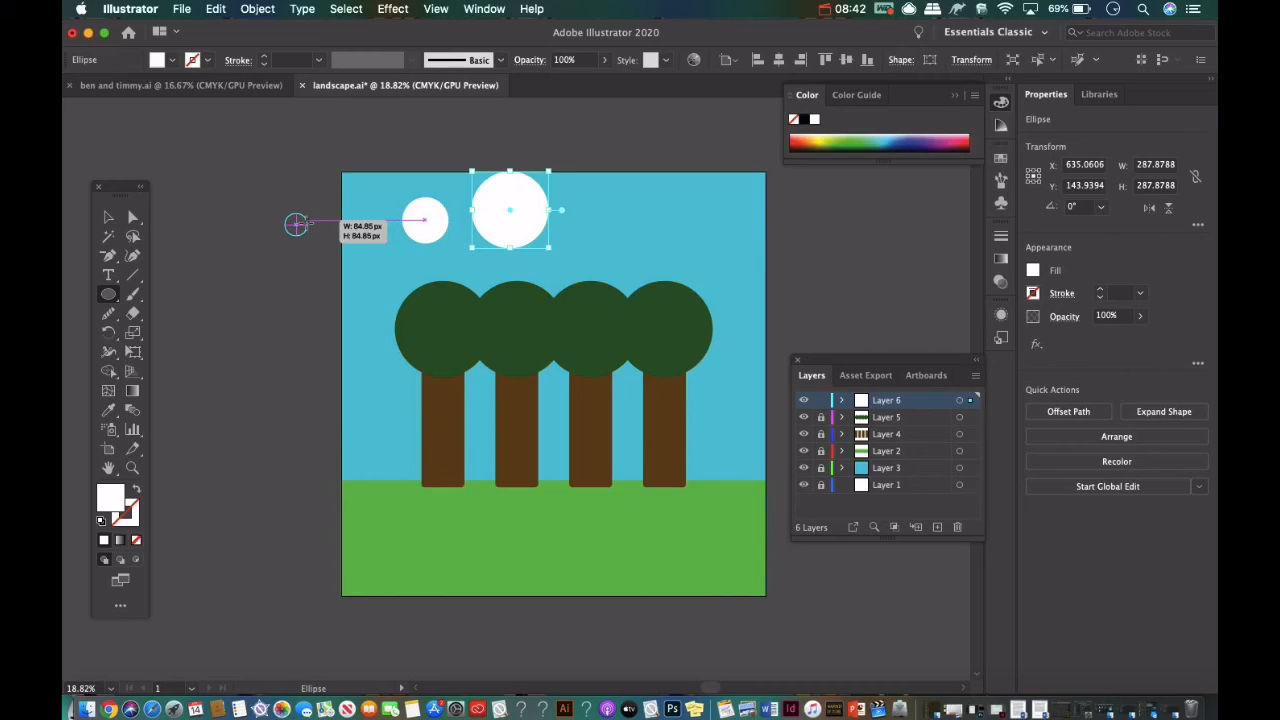
drag(294, 223, 552, 209)
key(v)
drag(421, 234, 471, 234)
click(331, 241)
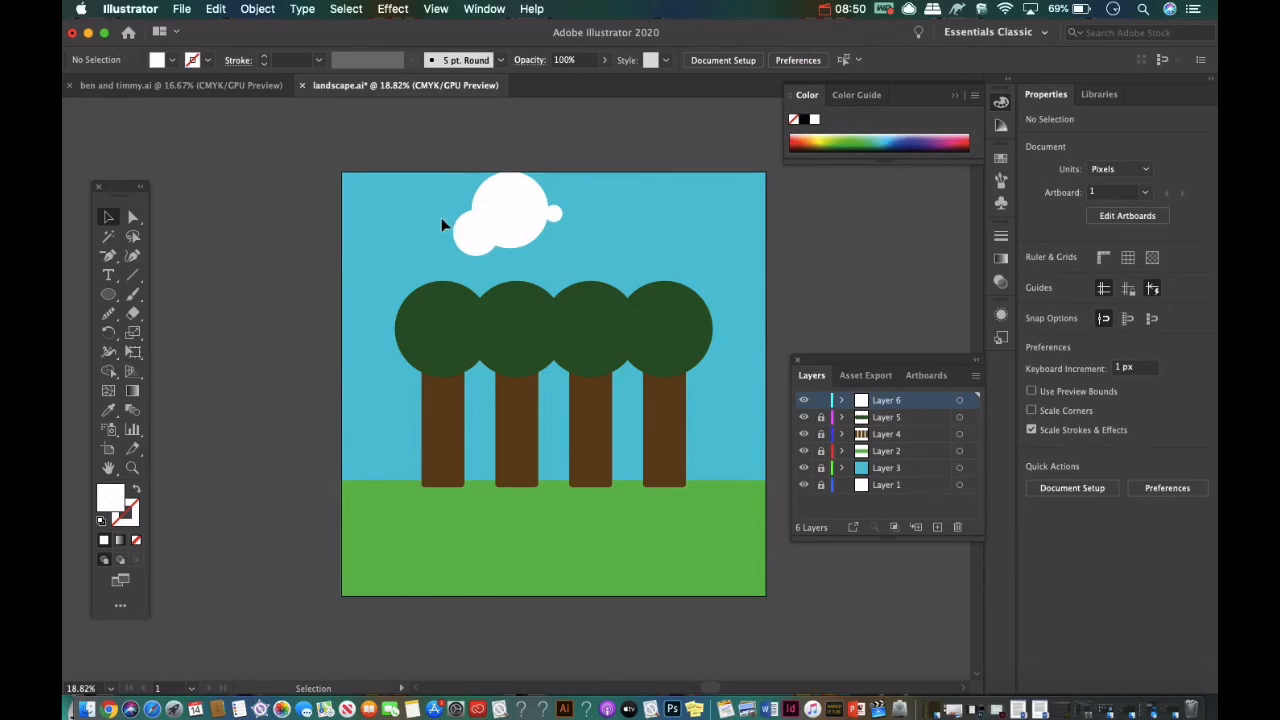
Duplicate the medium white circle about 214 px horizontally to the large circle's lower right and deselect it.
mouse_move(553, 213)
mouse_down()
mouse_move(575, 200)
mouse_move(555, 212)
mouse_up()
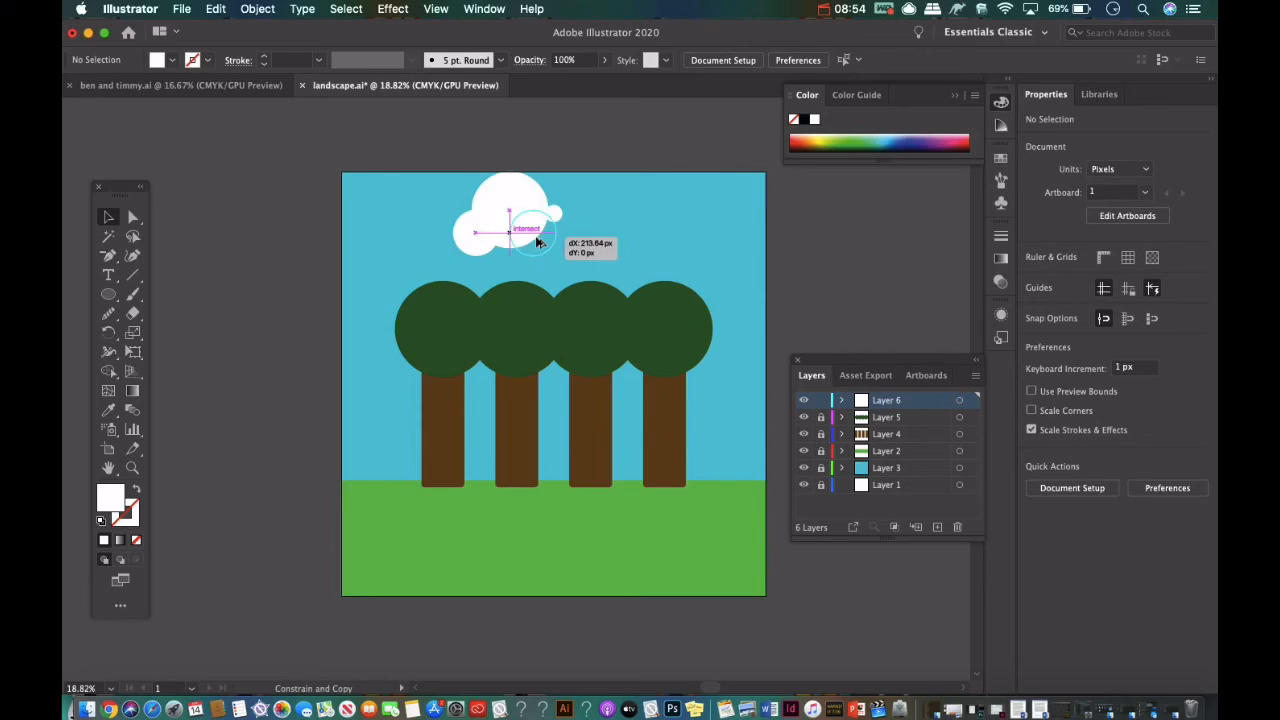
drag(529, 229, 530, 230)
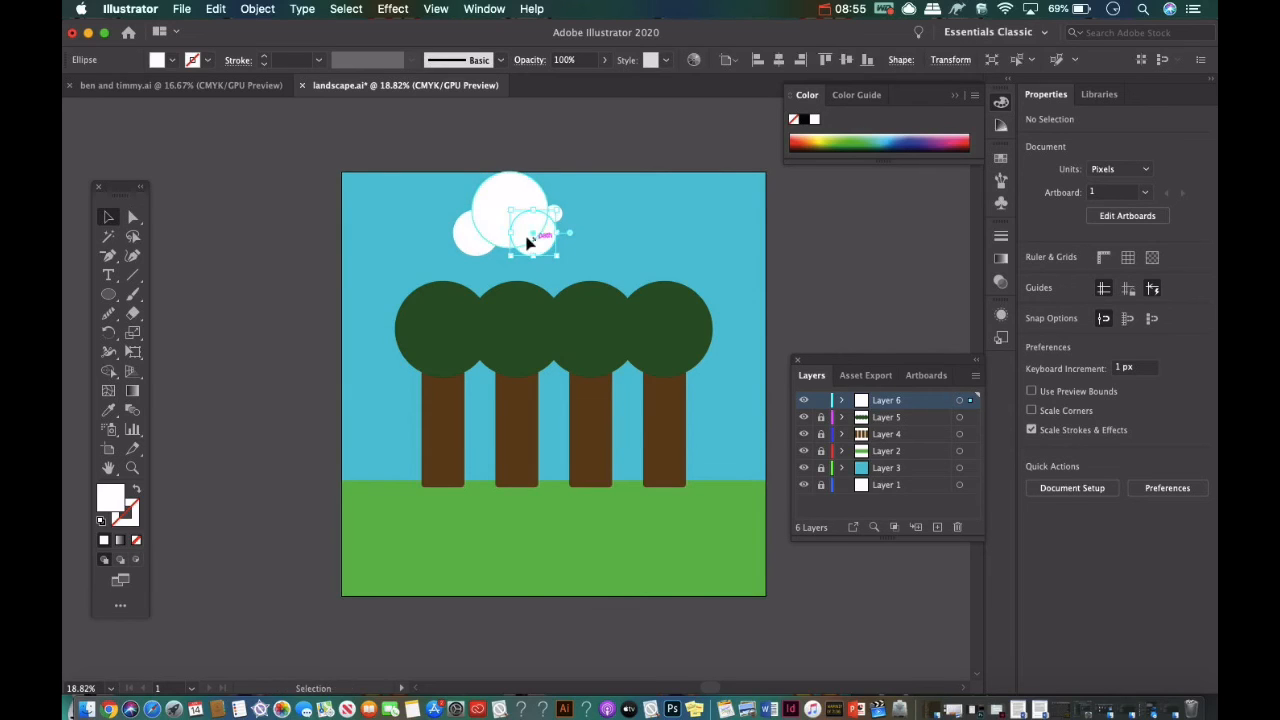
drag(525, 243, 530, 238)
click(371, 242)
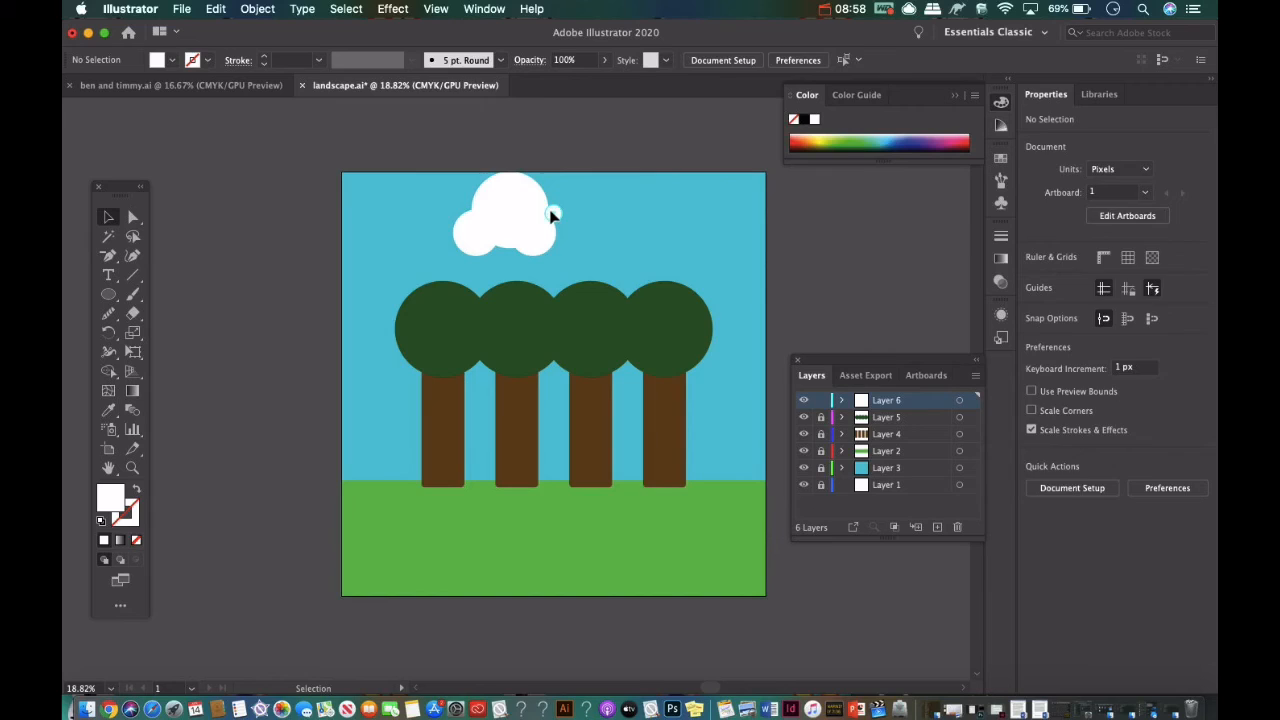
Enlarge the small white circle at the large circle's right edge to about 84 px across and nudge it against the cloud.
click(553, 212)
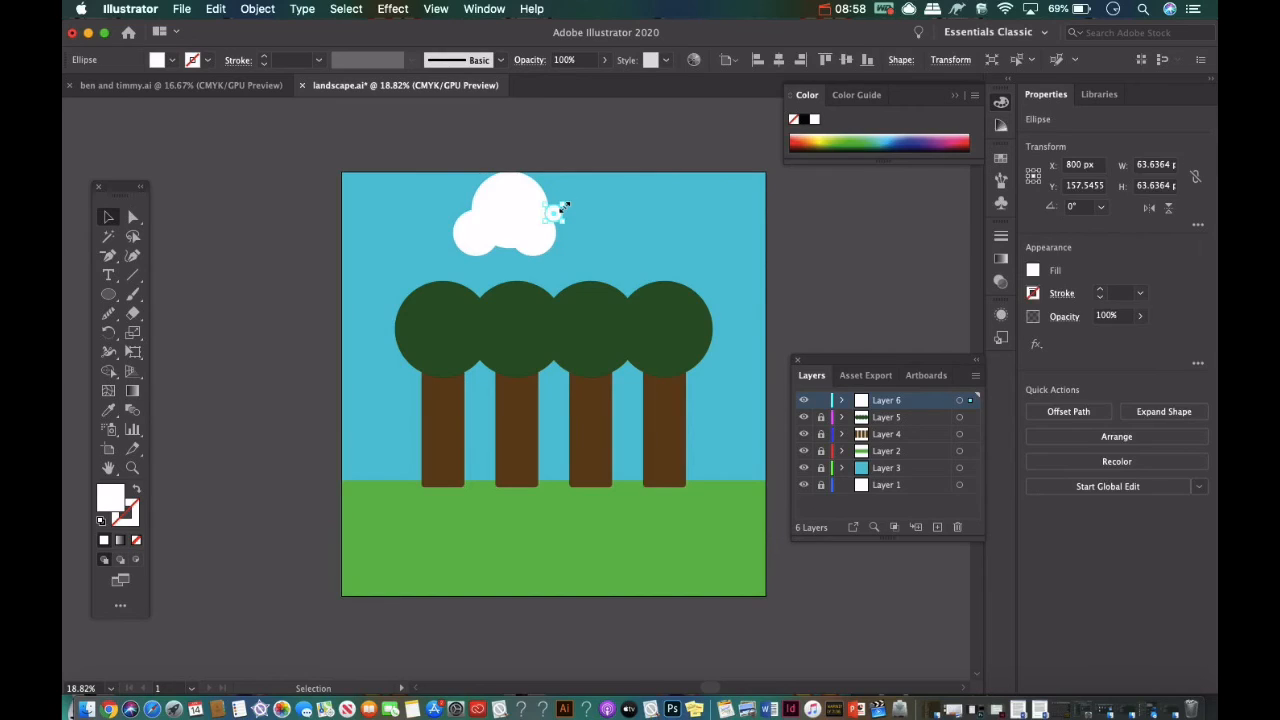
mouse_move(557, 209)
mouse_down()
mouse_move(583, 200)
mouse_move(565, 207)
mouse_up()
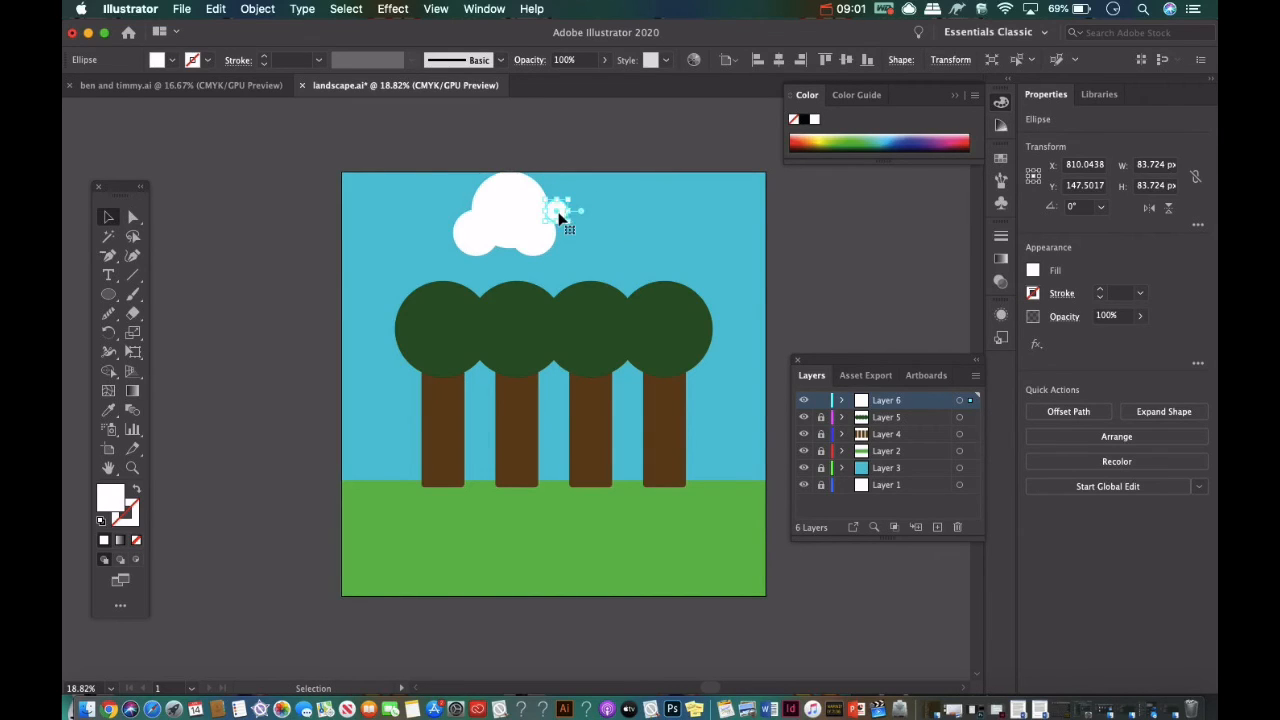
mouse_move(559, 220)
mouse_down()
mouse_move(557, 206)
mouse_move(572, 208)
mouse_move(560, 209)
mouse_up()
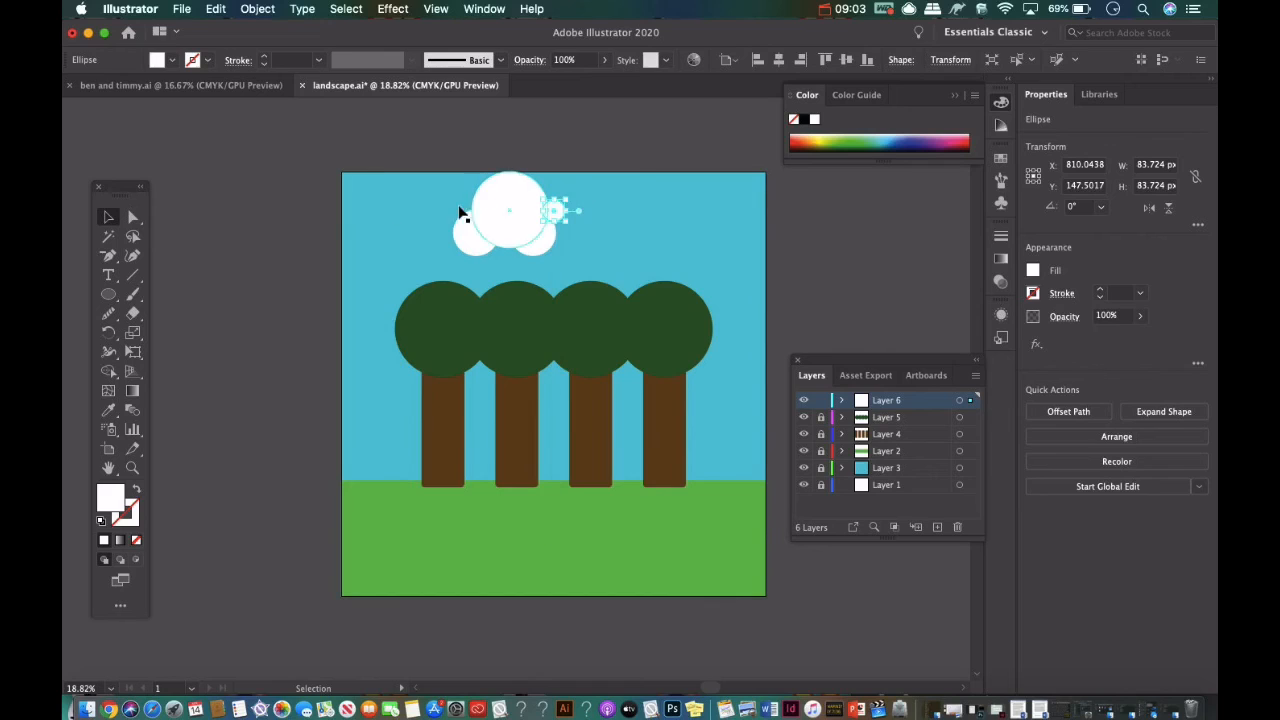
click(298, 215)
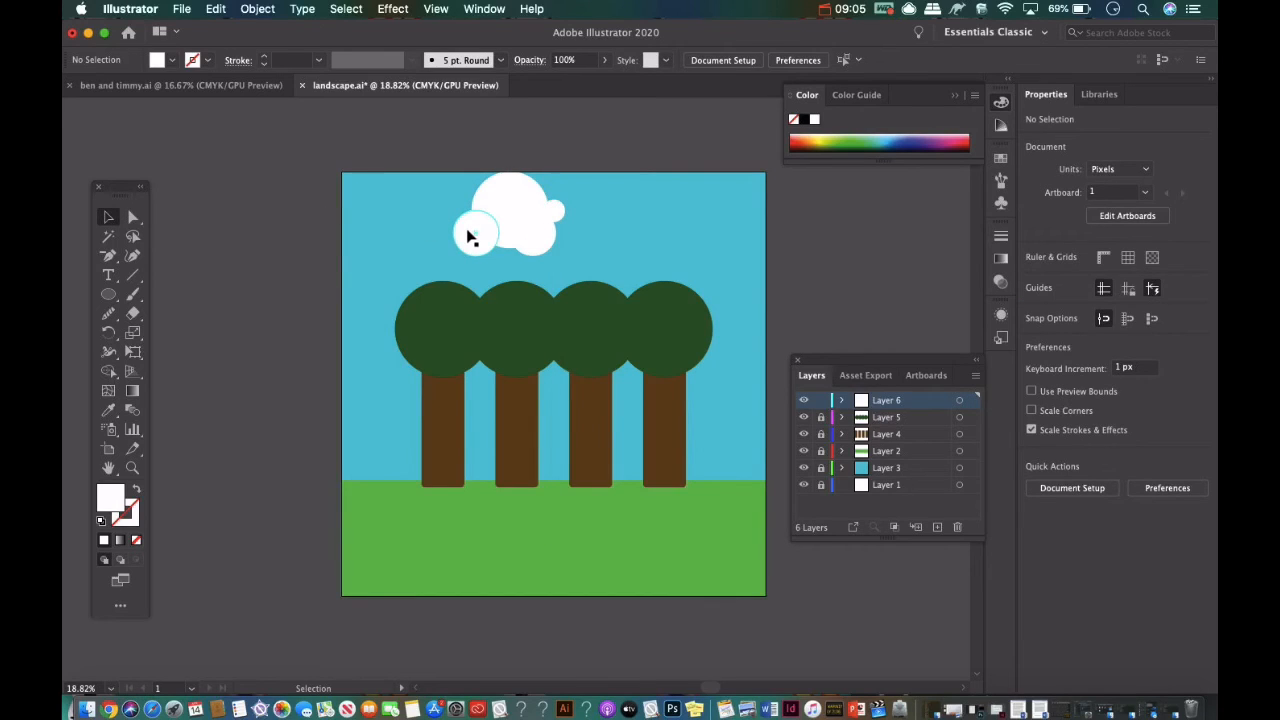
Draw a white circle about 118 px across and place it on the large circle's upper left.
click(470, 235)
click(108, 294)
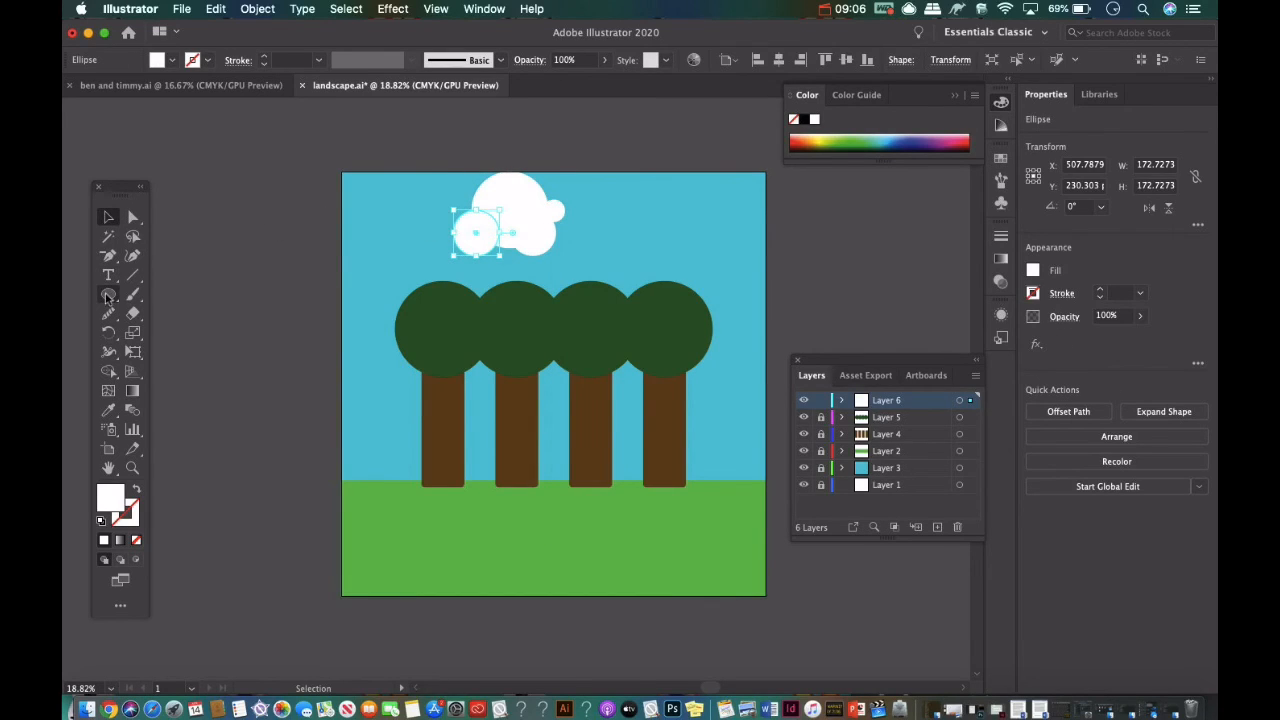
mouse_move(325, 207)
mouse_down()
mouse_move(310, 200)
mouse_move(330, 212)
mouse_up()
mouse_move(330, 212)
mouse_down()
mouse_move(340, 216)
mouse_move(323, 206)
mouse_up()
drag(329, 215, 478, 205)
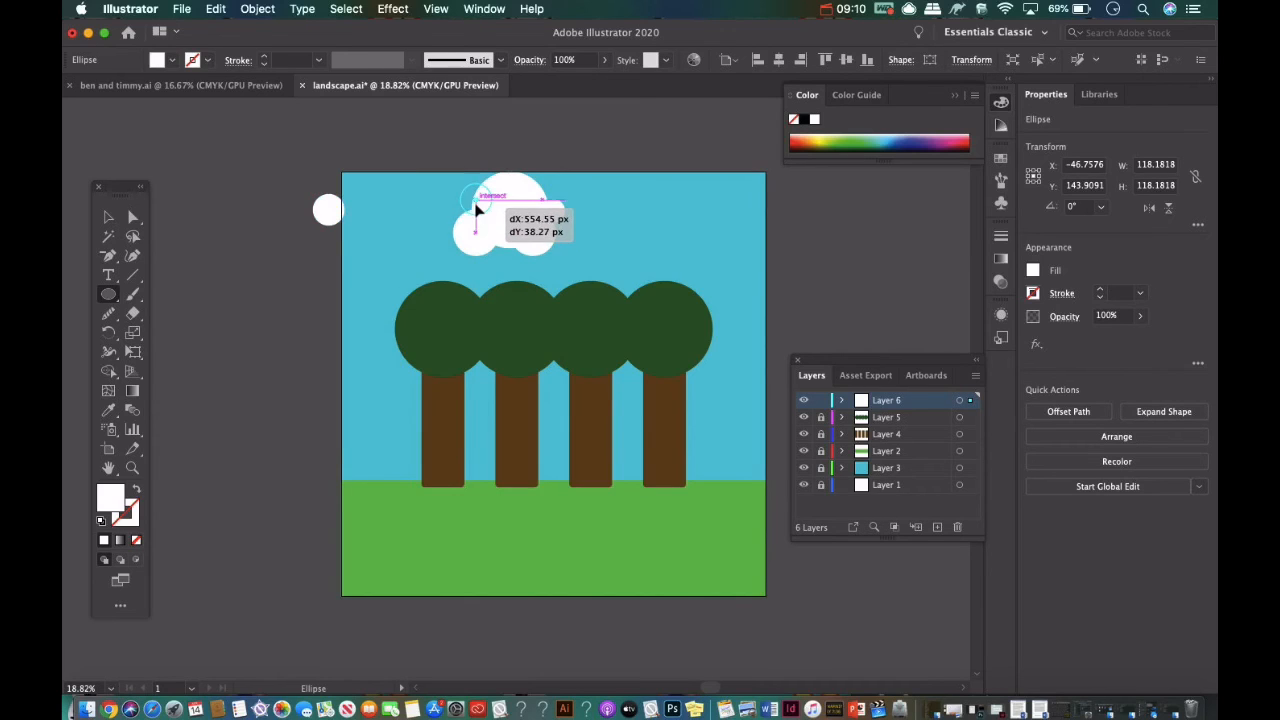
click(107, 207)
click(229, 222)
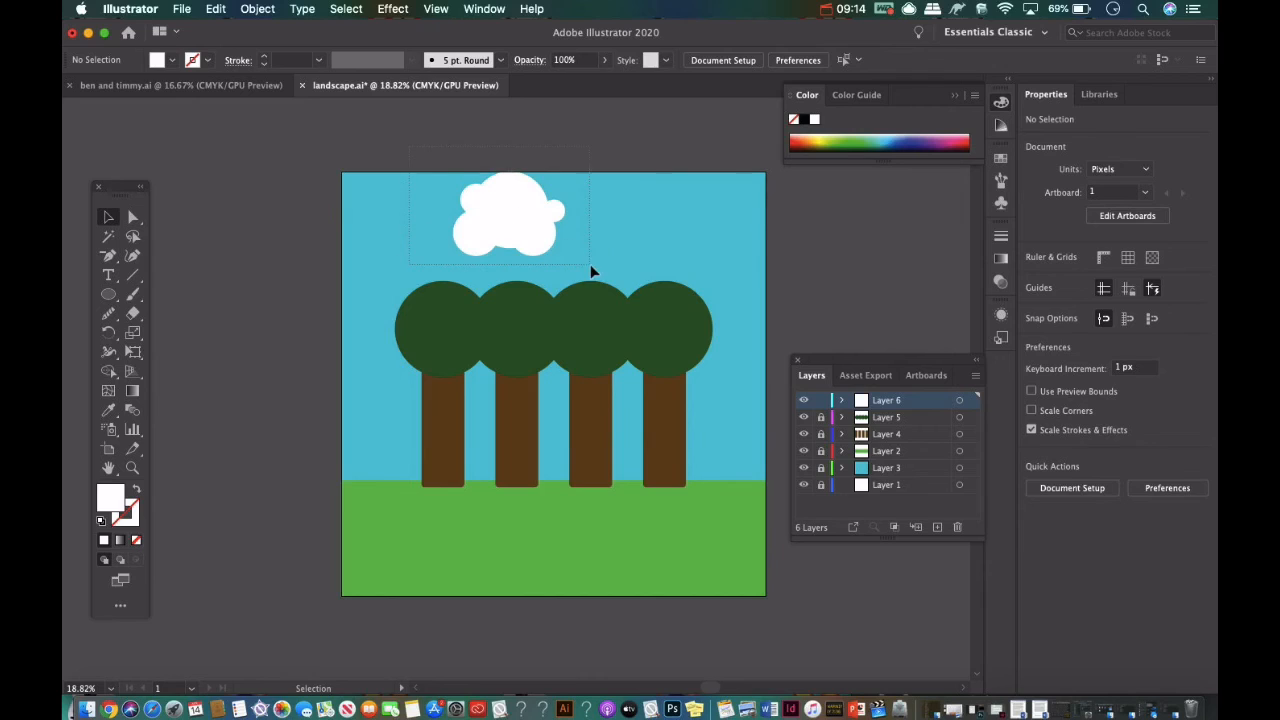
Group all five white circles into one cloud and select the group.
key(super+a)
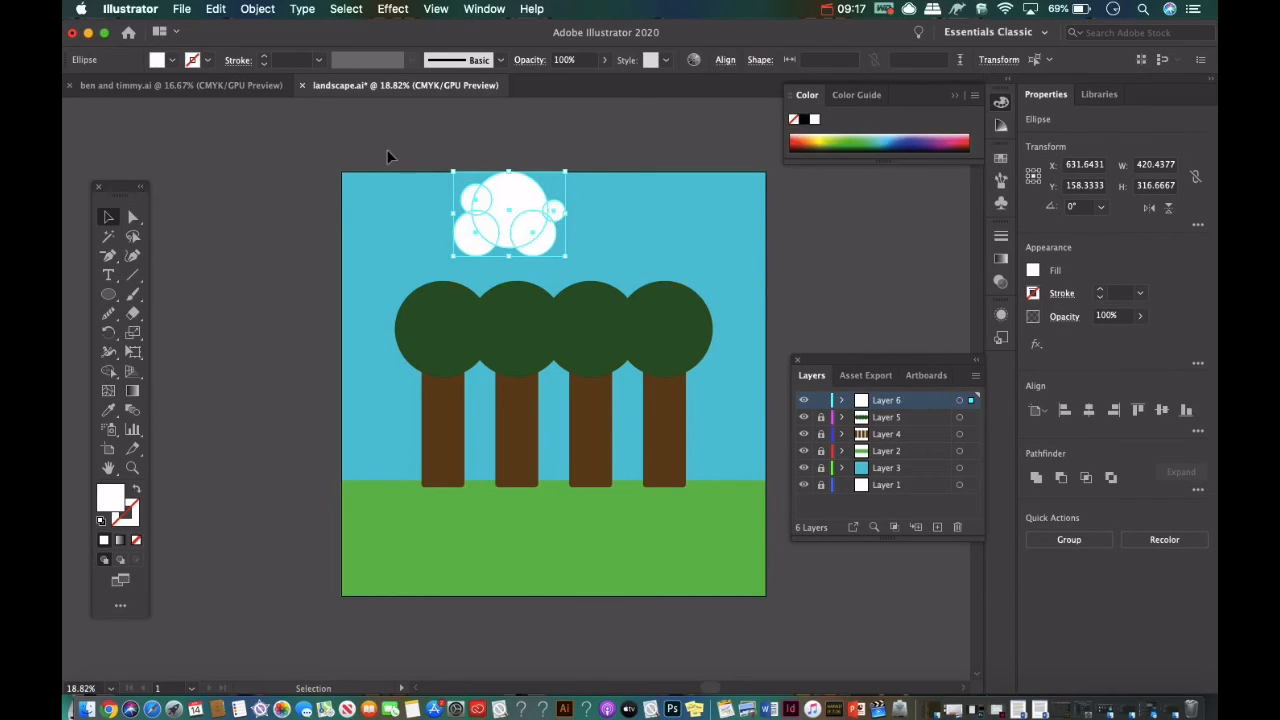
click(579, 253)
key(super+a)
key(super+g)
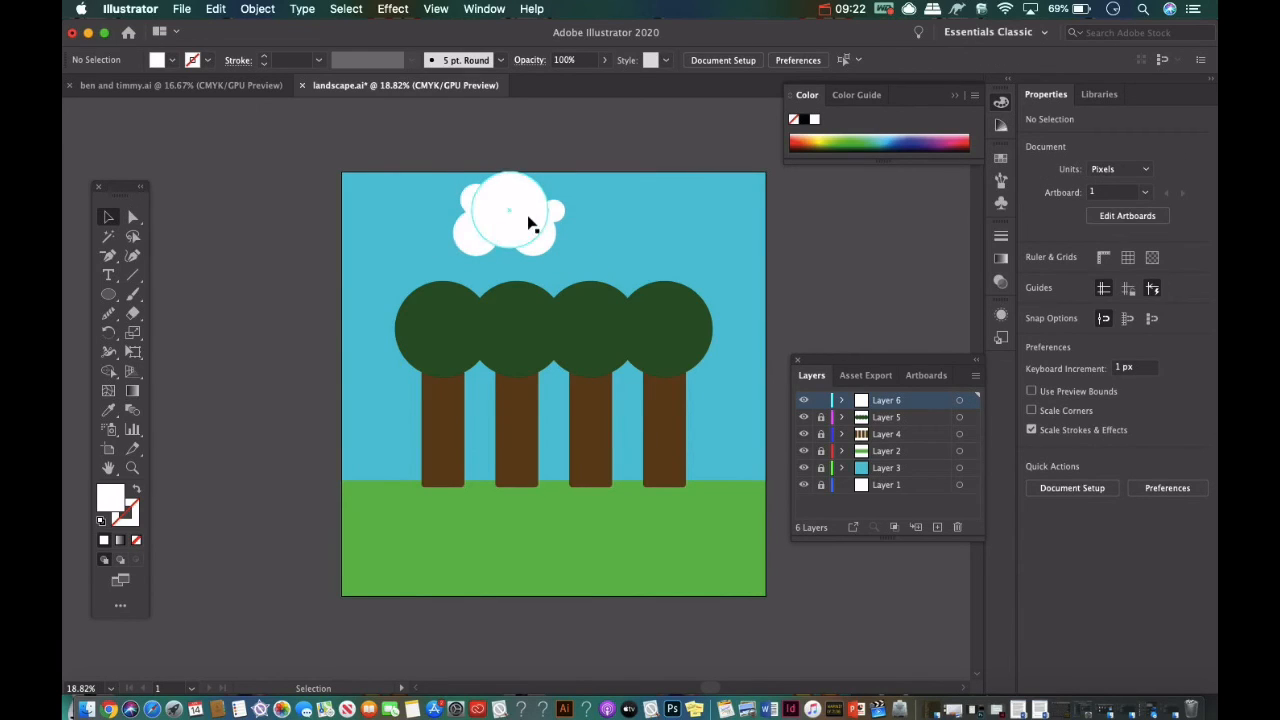
click(449, 223)
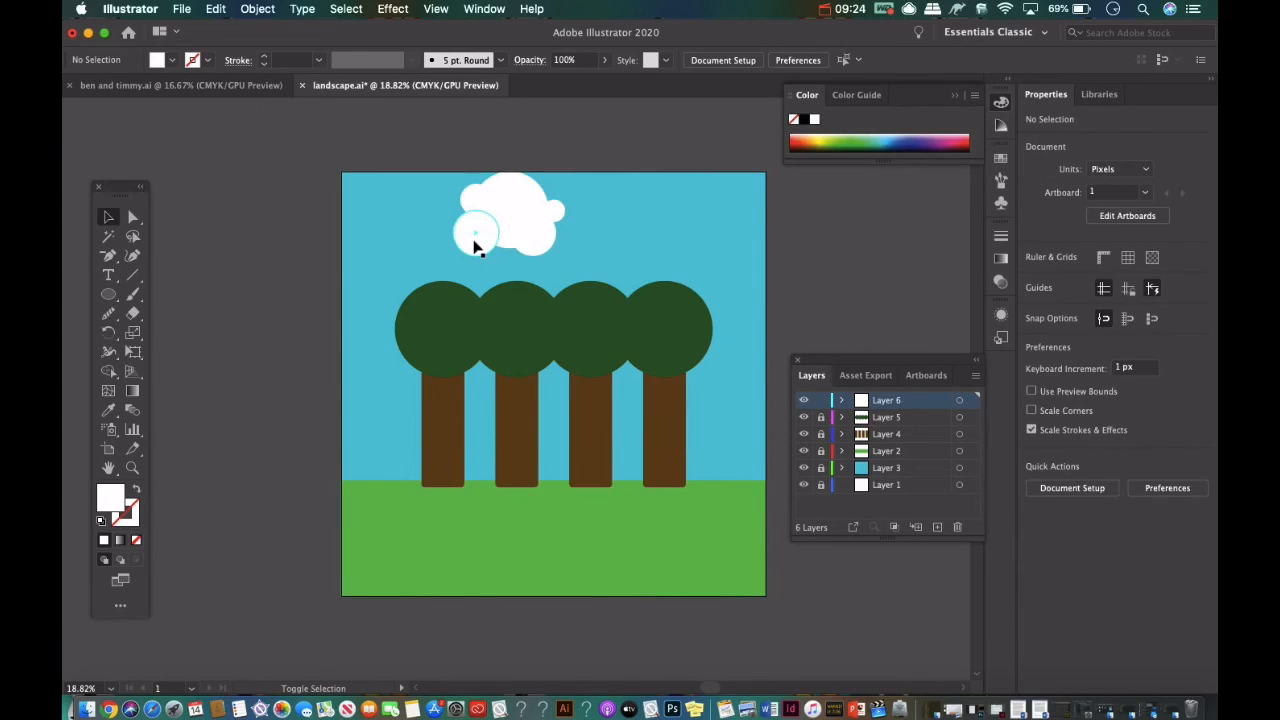
click(474, 243)
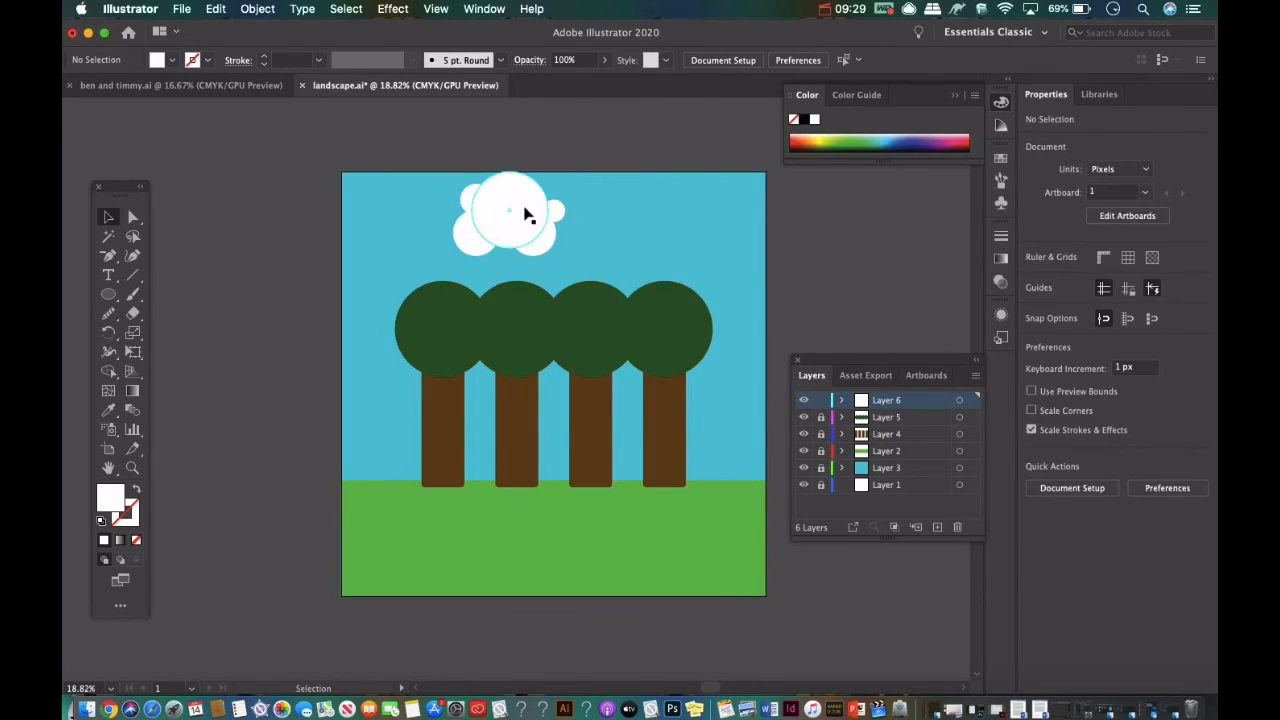
click(530, 216)
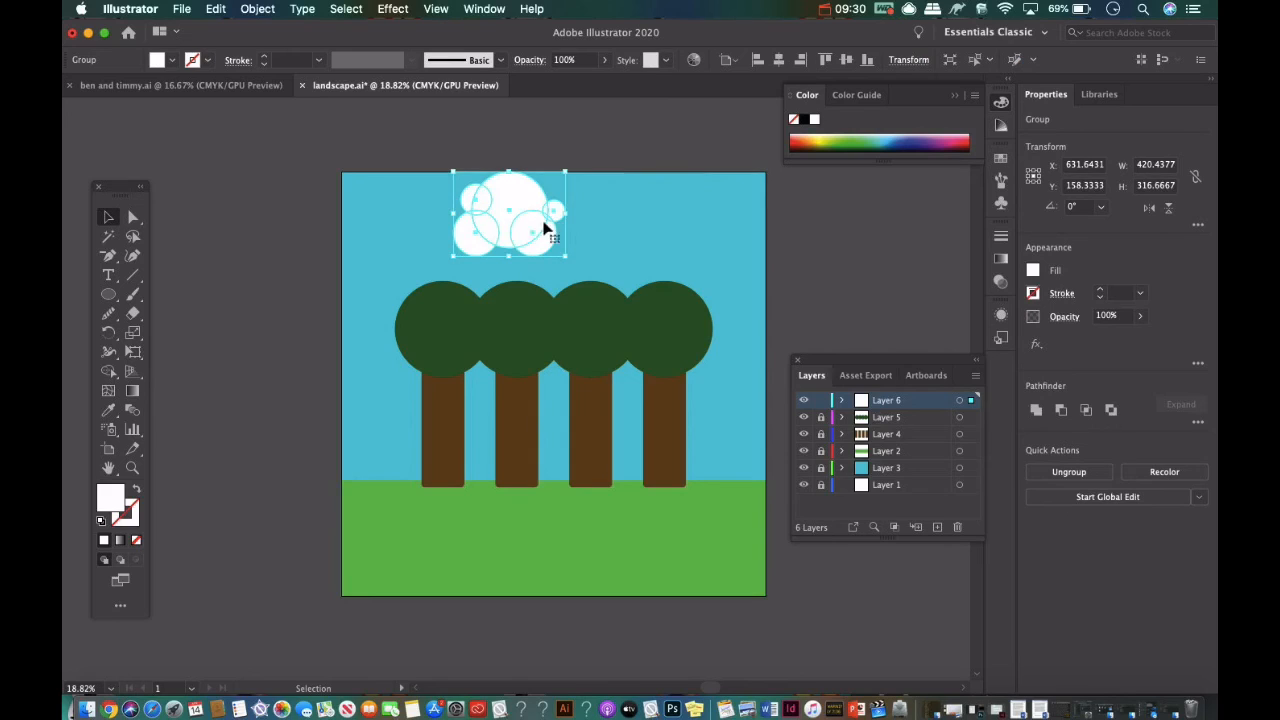
Place the cloud in the sky's upper-left corner, scaled down to about 251 × 189 px and rotated about 20.5°.
drag(505, 225, 436, 223)
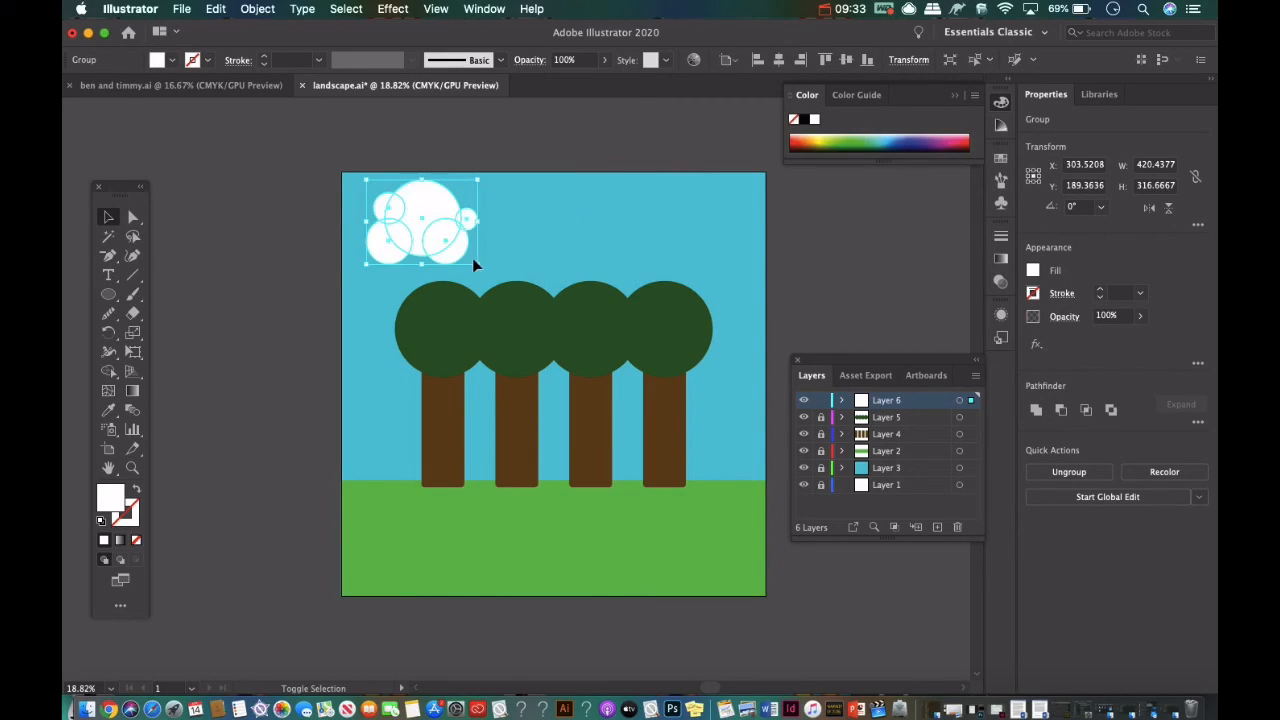
drag(472, 258, 380, 229)
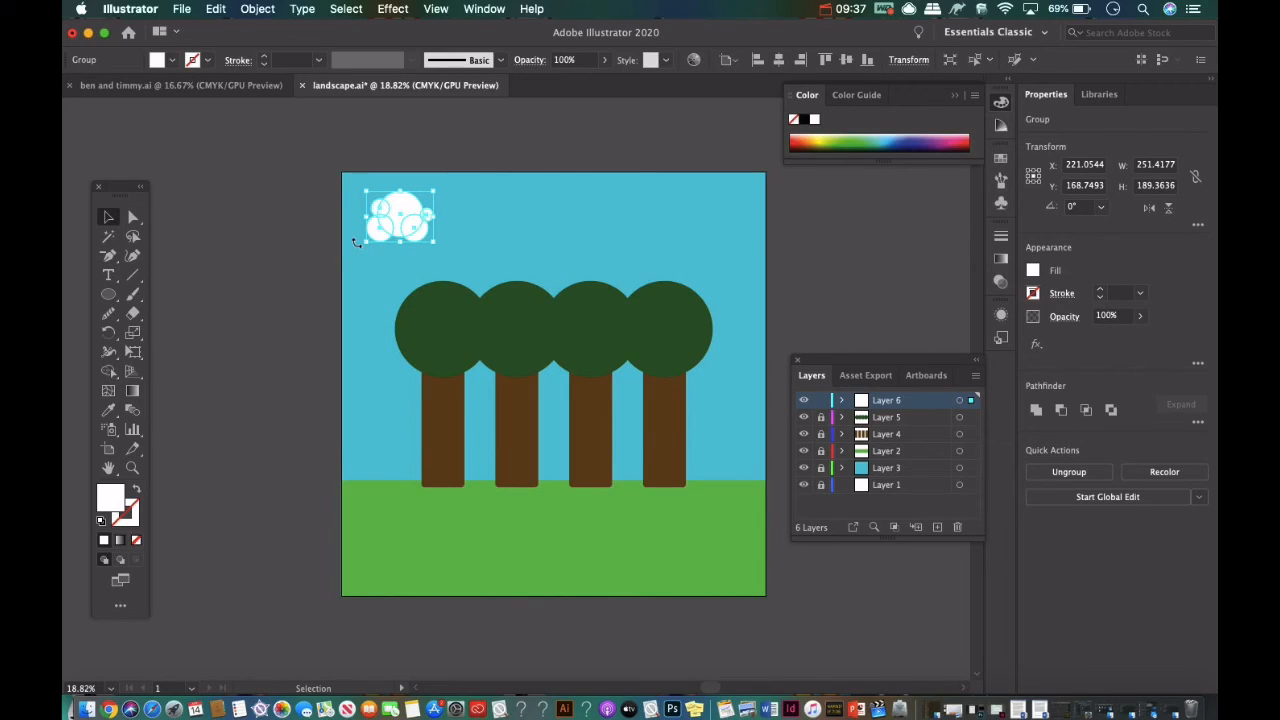
drag(355, 242, 365, 261)
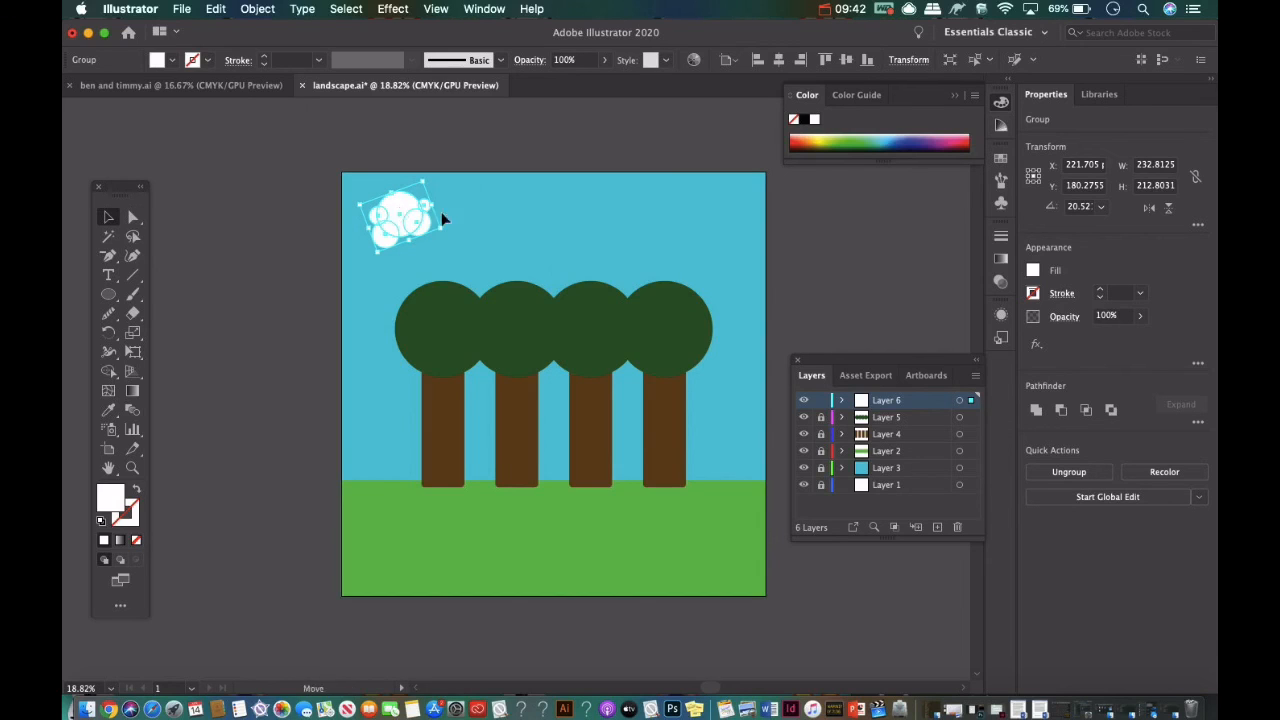
Duplicate the cloud horizontally to the middle of the sky and rotate the copy to about 351.7°.
drag(395, 230, 550, 232)
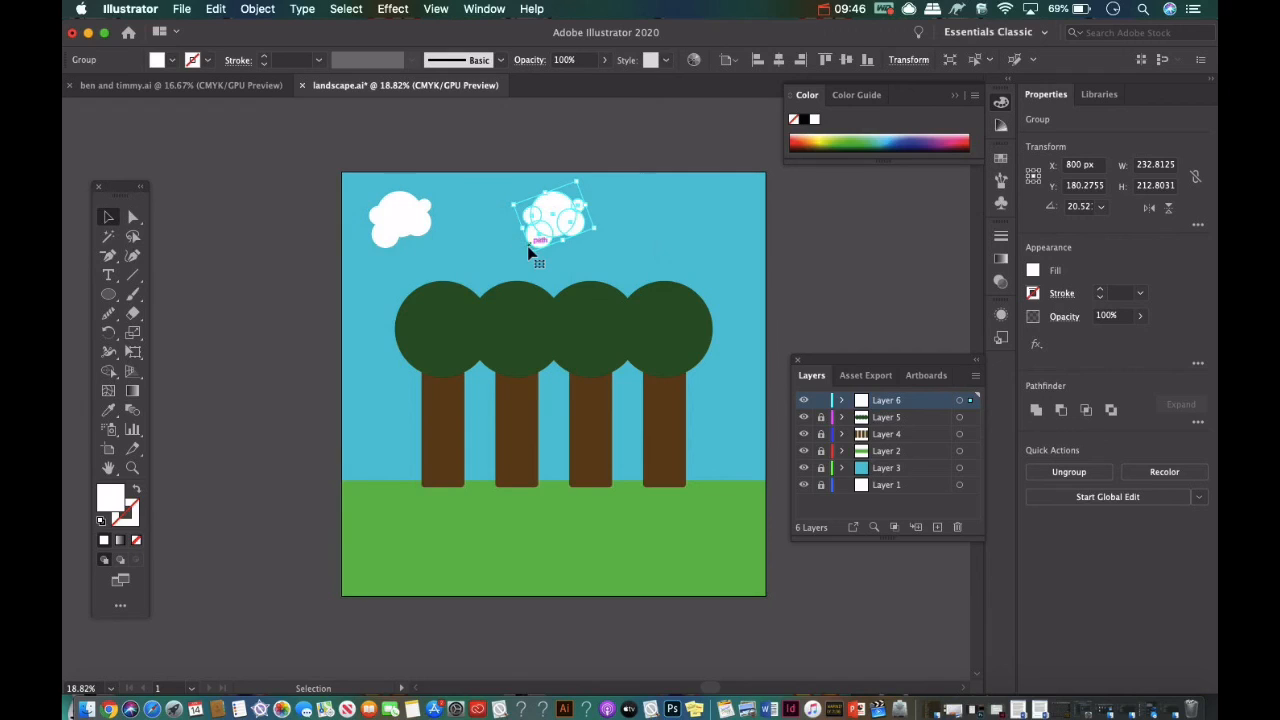
drag(521, 249, 503, 237)
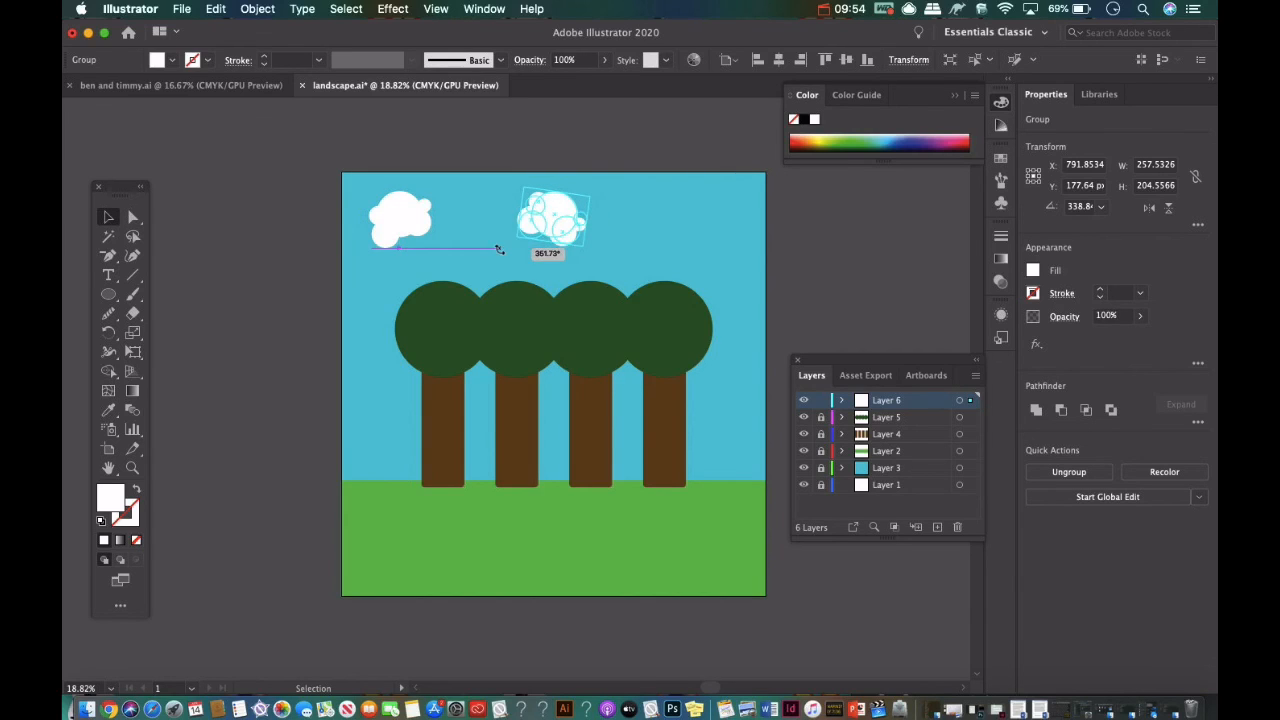
click(468, 258)
click(548, 220)
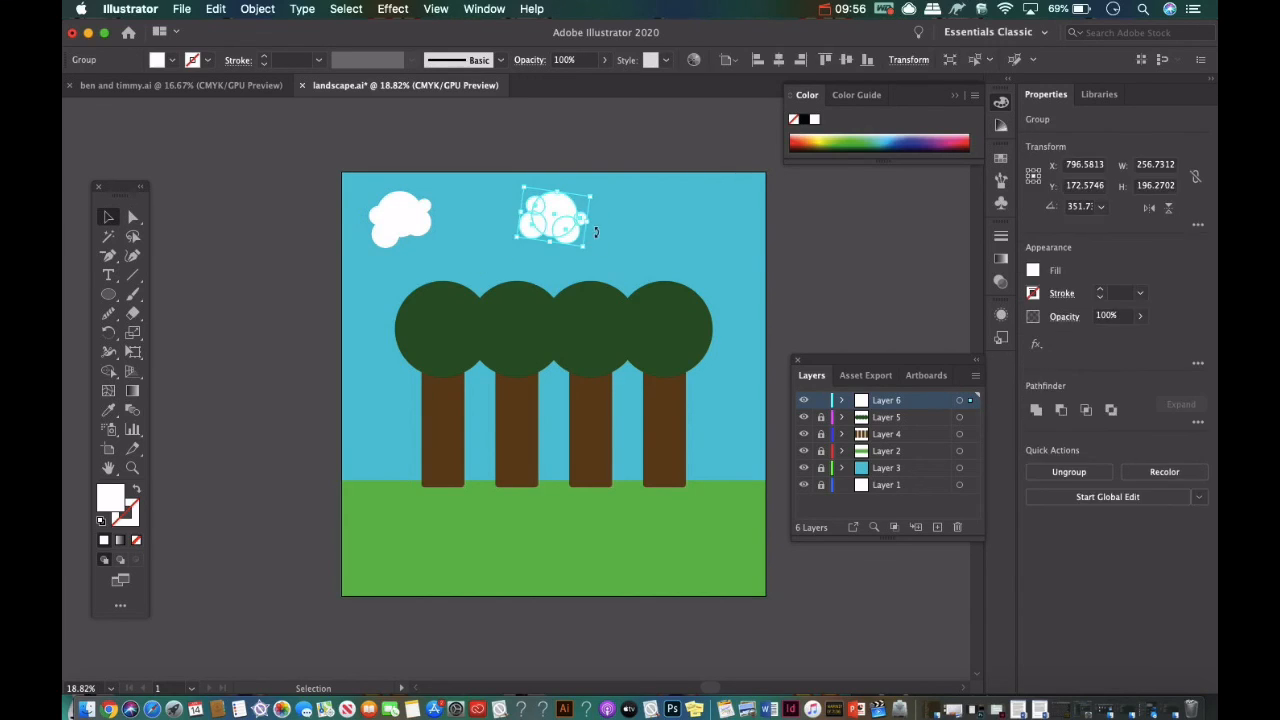
Enlarge the middle cloud to about 363 × 278 px and shift it slightly up and to the left.
drag(589, 251, 611, 270)
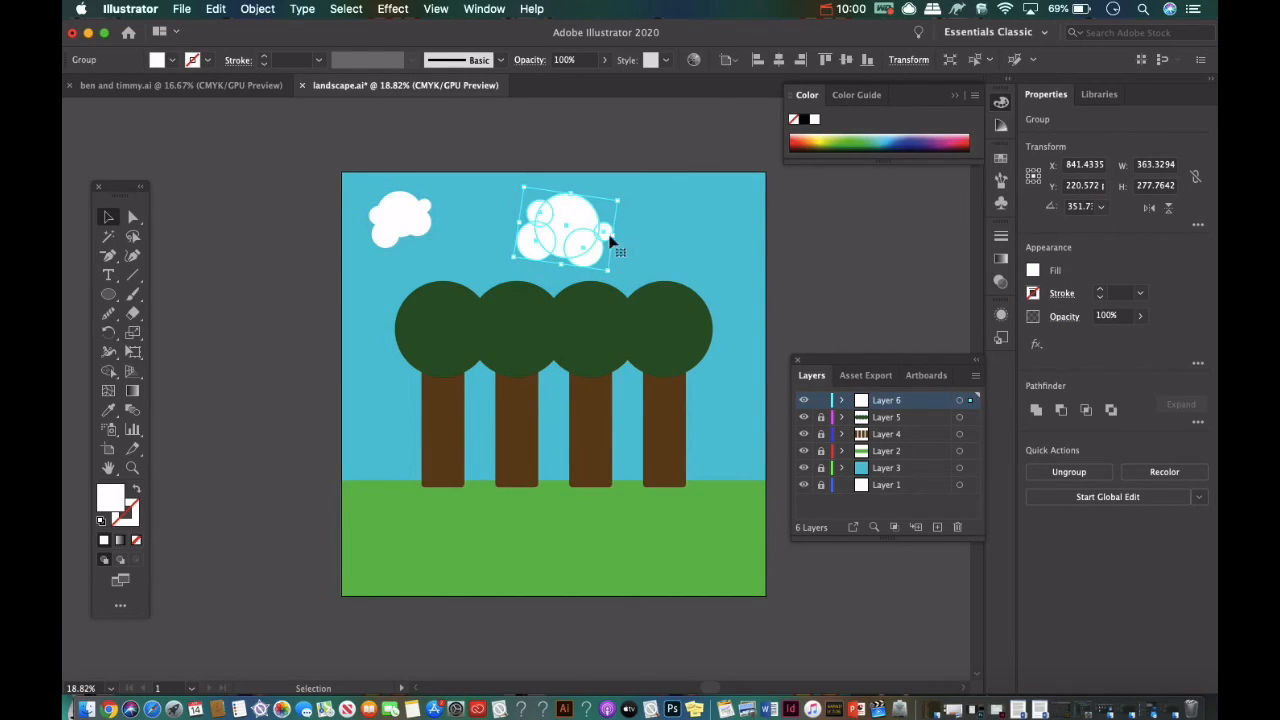
click(674, 226)
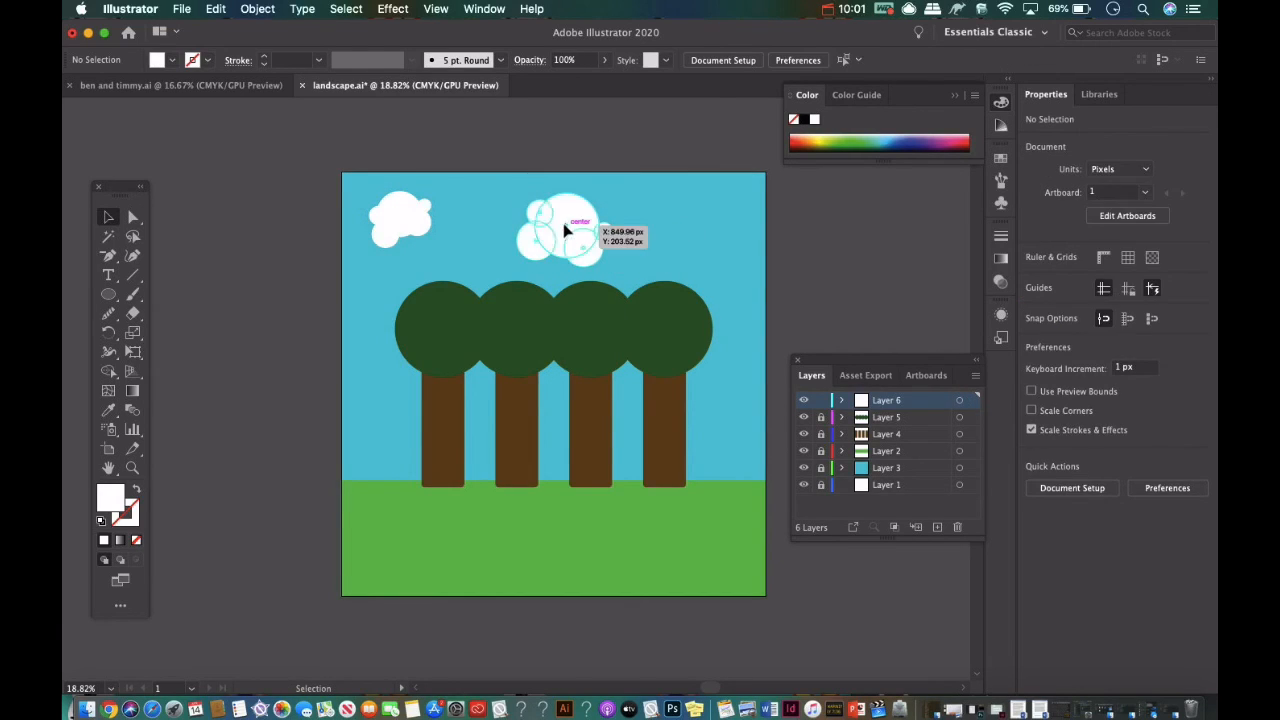
click(565, 231)
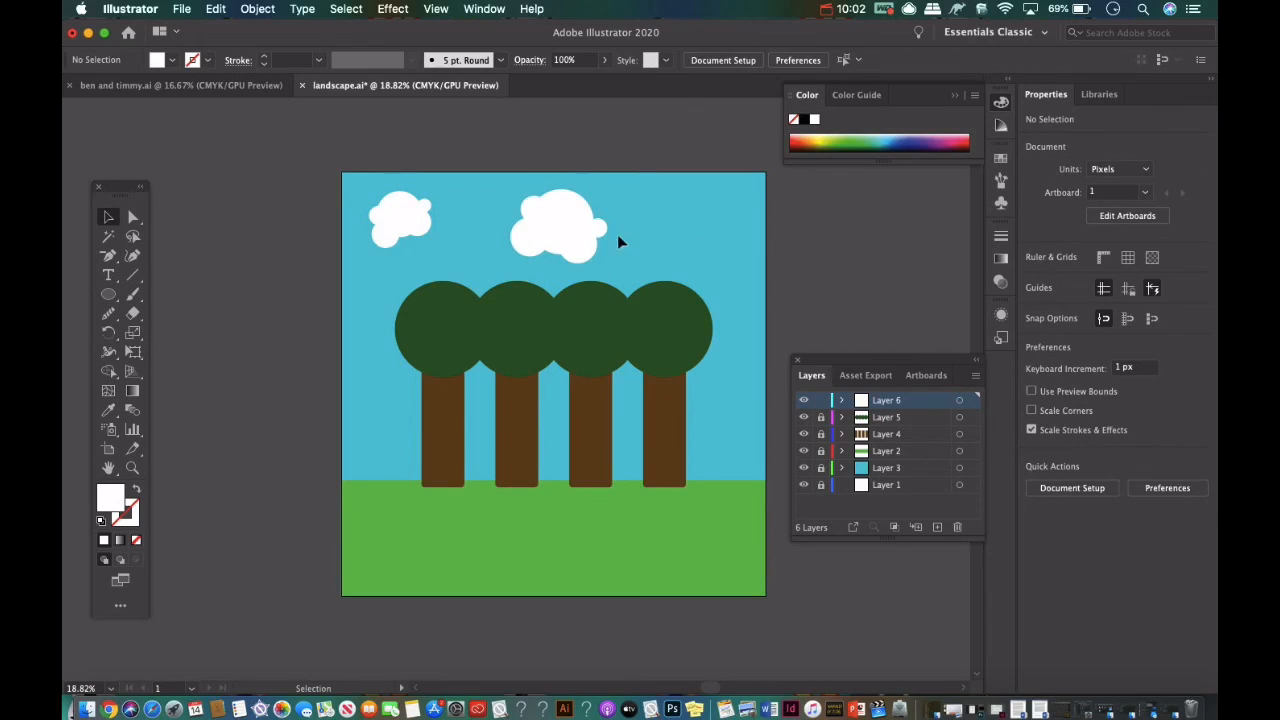
Duplicate the middle cloud into the sky's upper-right corner, scaled down and rotated to about 35.4°, and deselect it.
drag(558, 231, 736, 258)
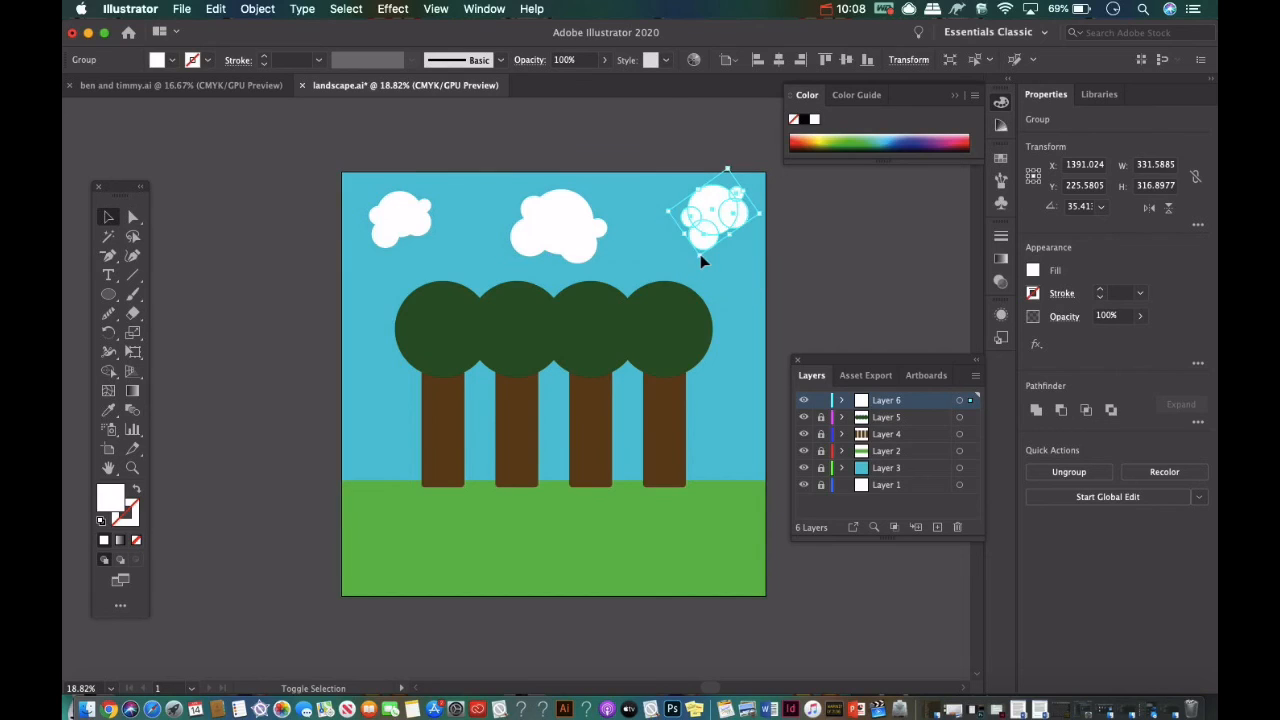
click(811, 243)
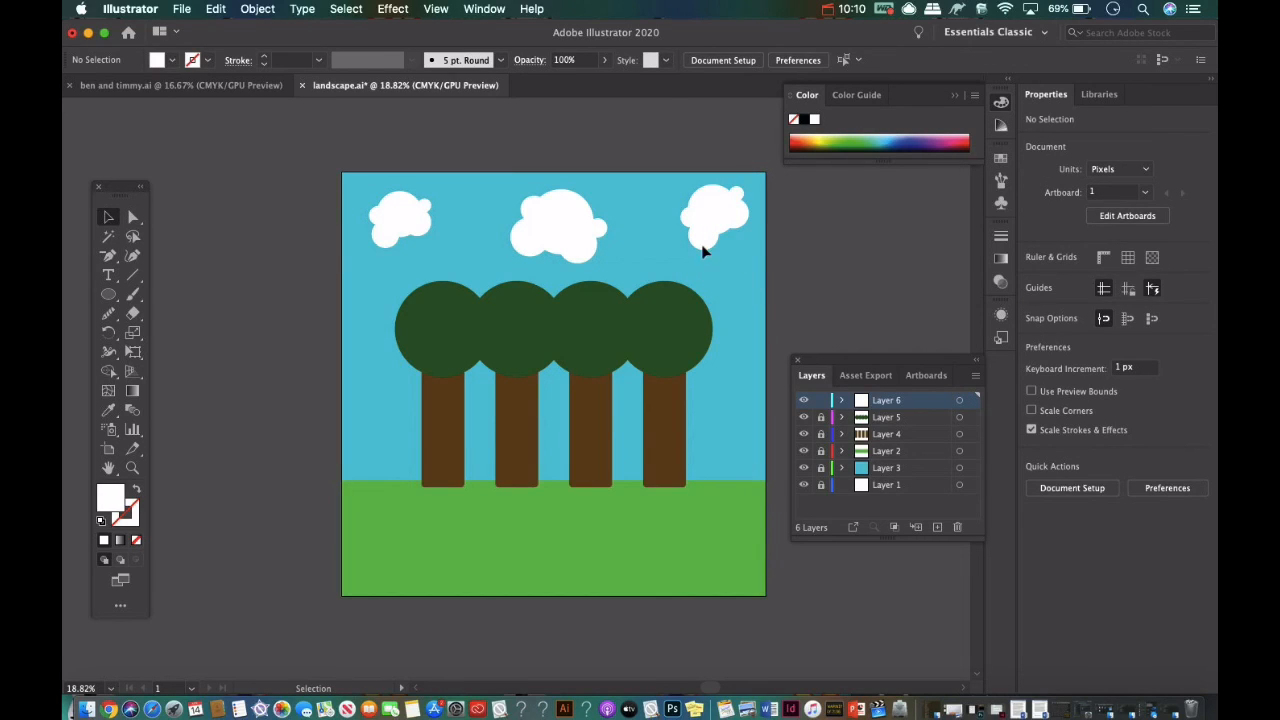